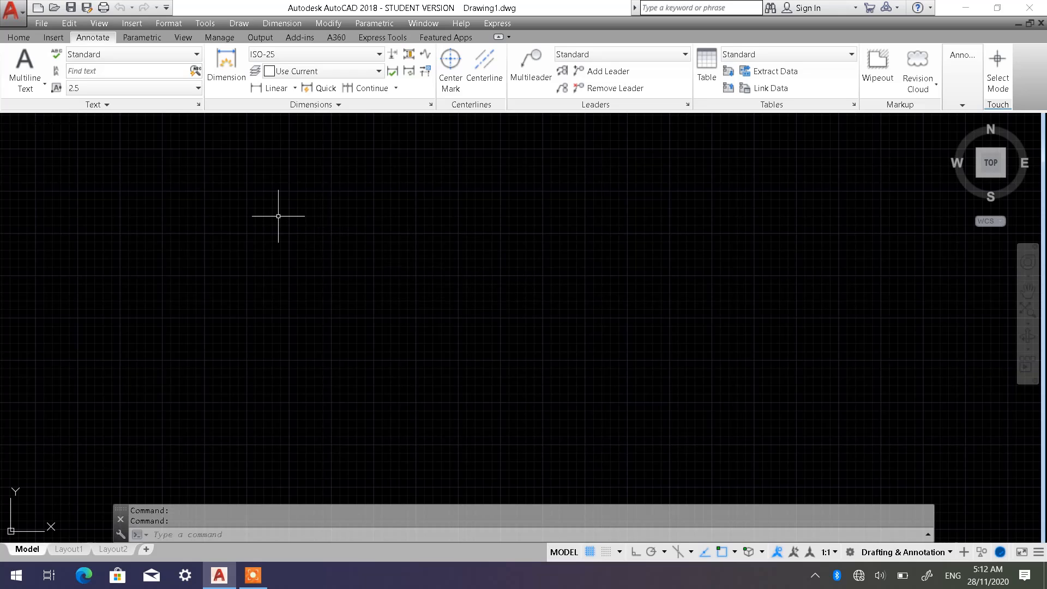
click(20, 38)
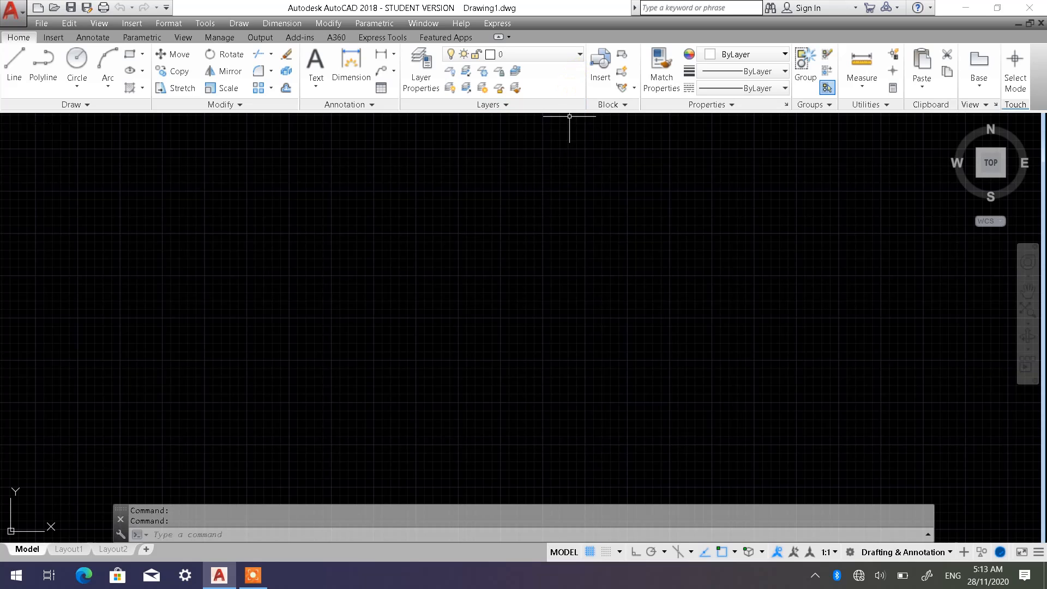
click(578, 55)
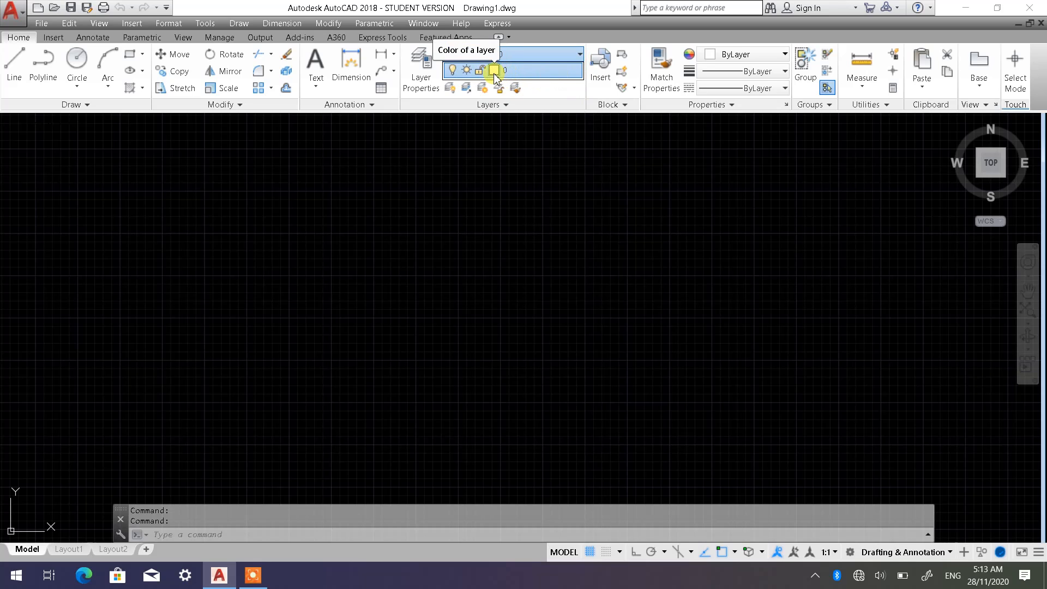
click(17, 71)
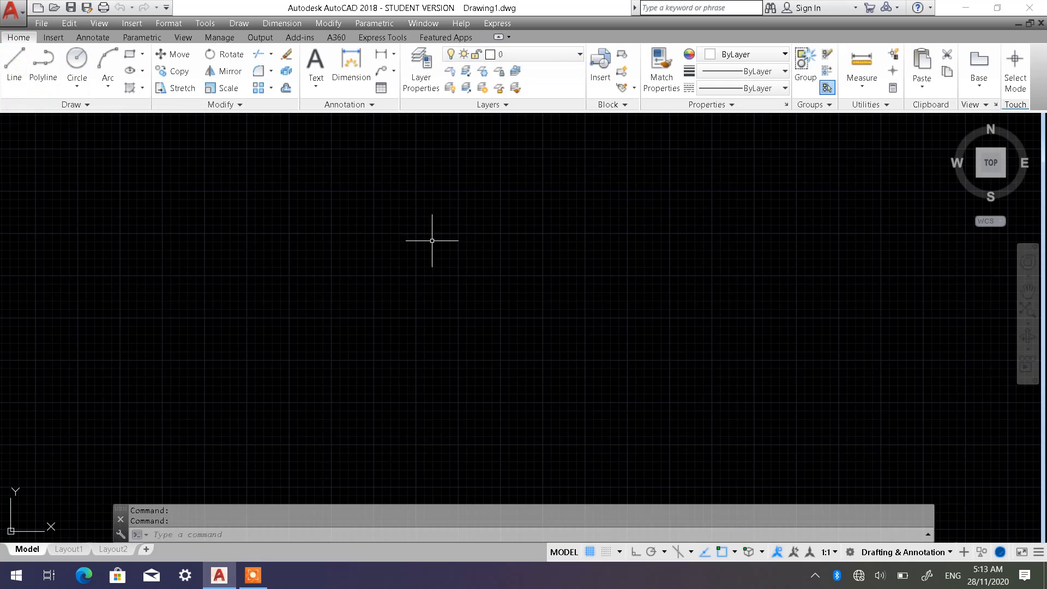
click(423, 263)
click(518, 215)
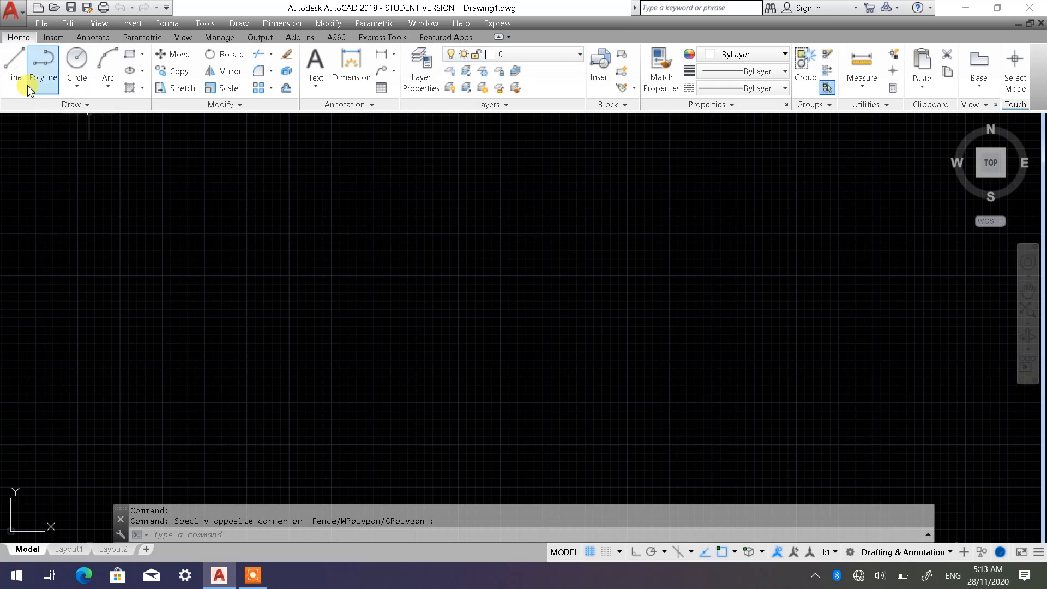
- Draw a zigzag chain of four connected line segments across the middle of the drawing area
click(13, 67)
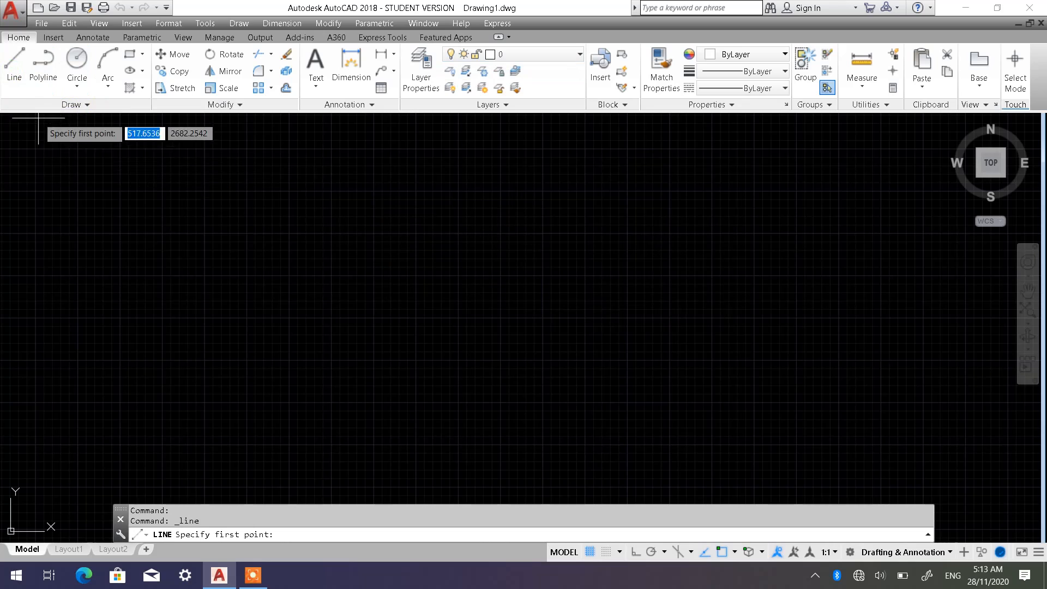
click(427, 312)
click(501, 249)
click(607, 276)
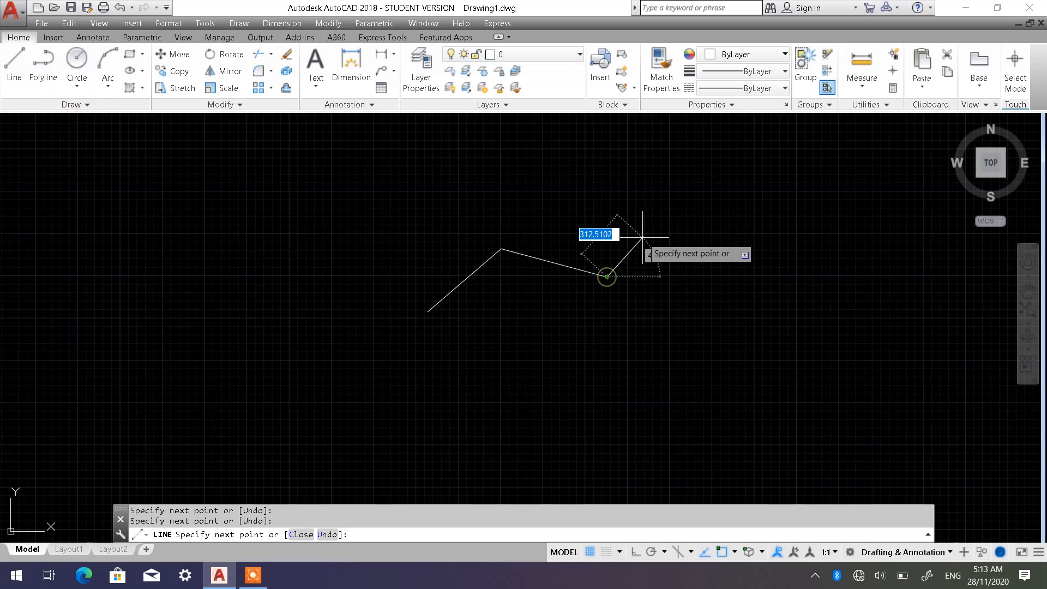
click(643, 237)
click(739, 246)
right_click(740, 247)
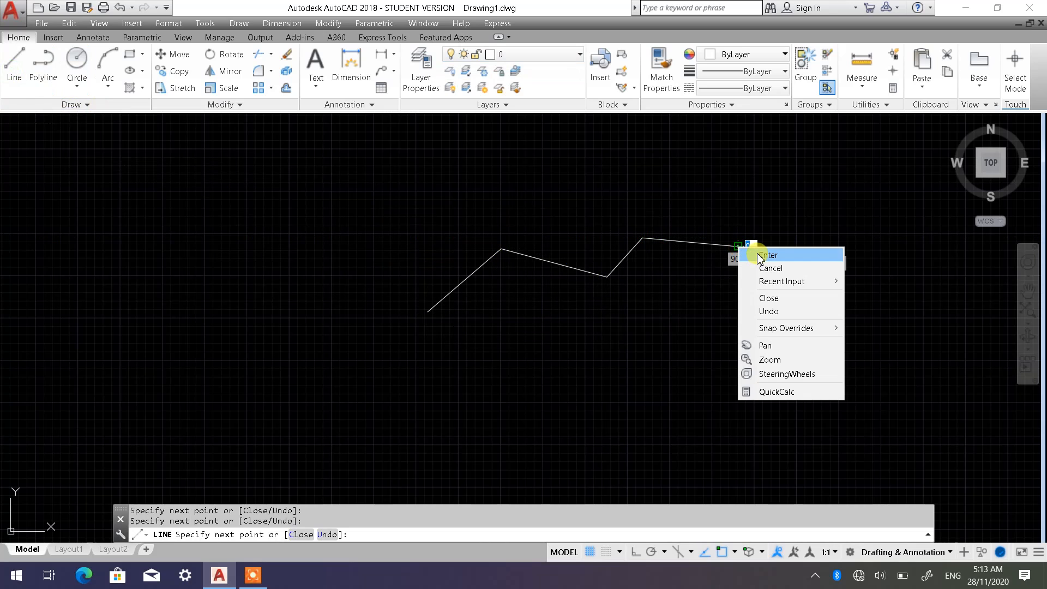
click(672, 222)
key(Escape)
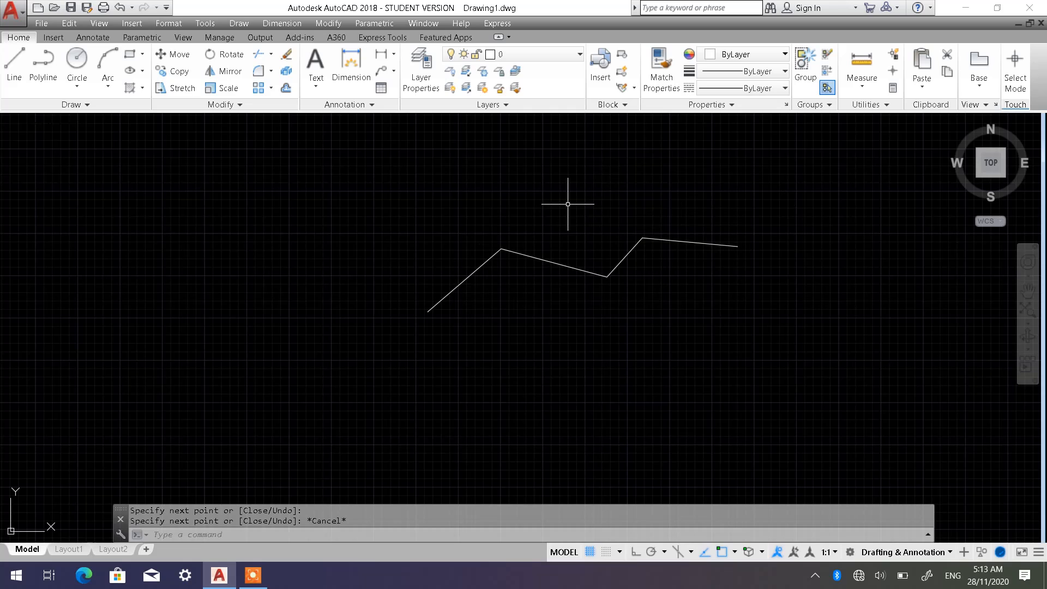
click(570, 54)
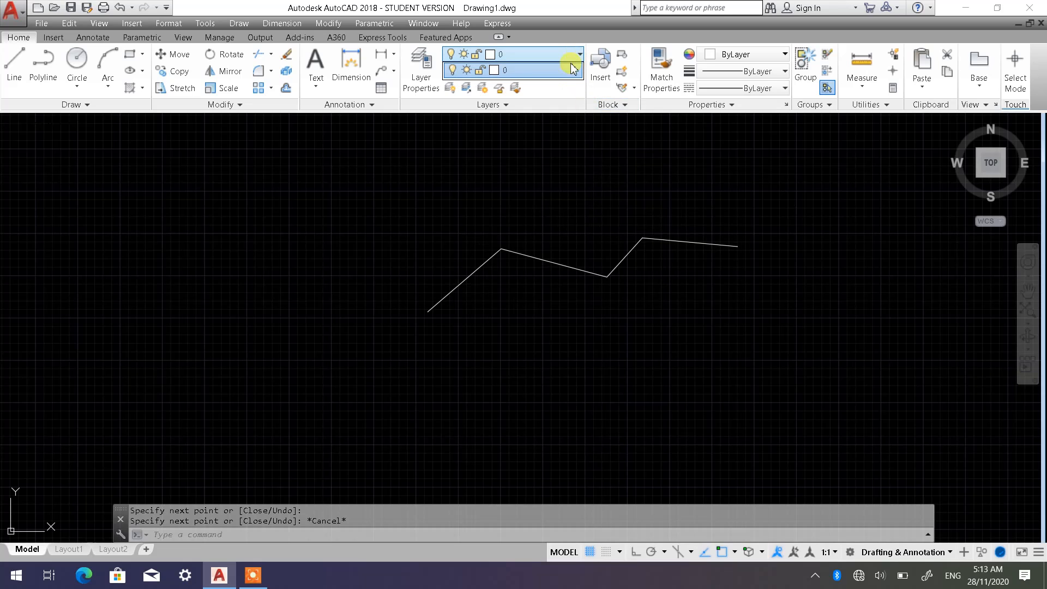
click(495, 70)
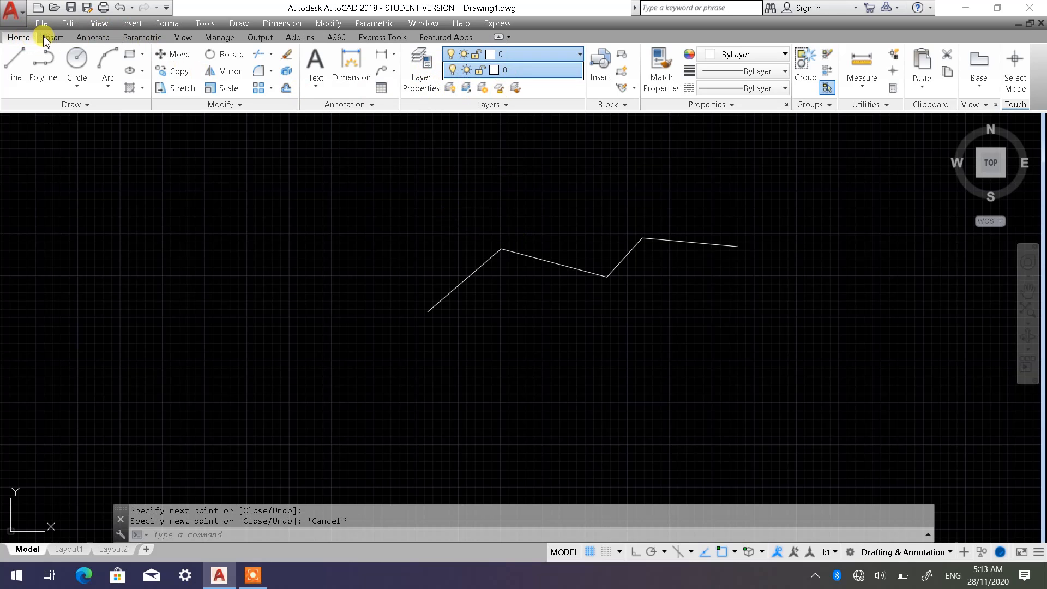
click(101, 40)
click(141, 37)
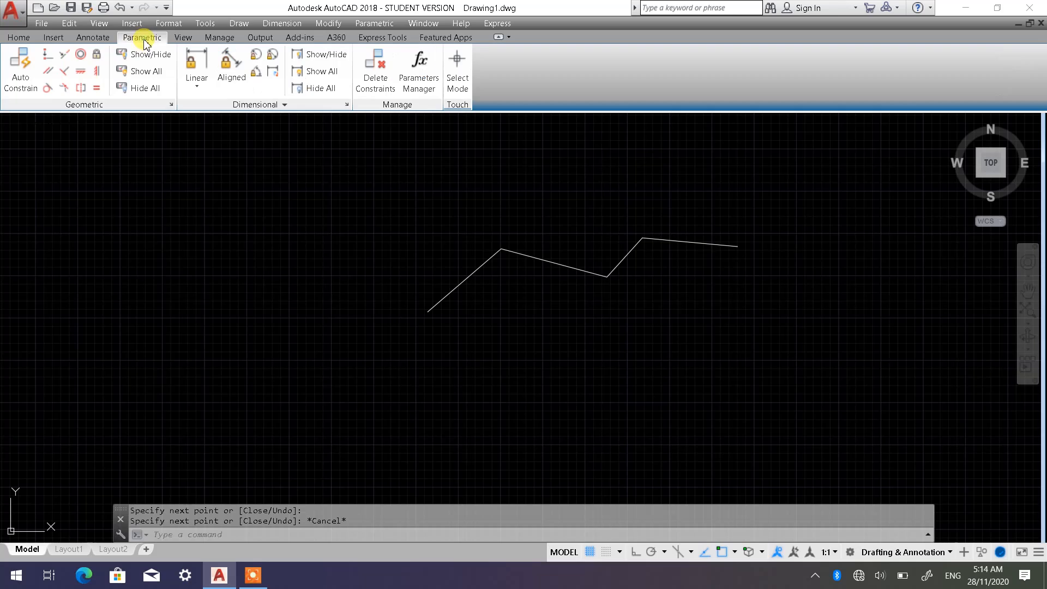
click(53, 37)
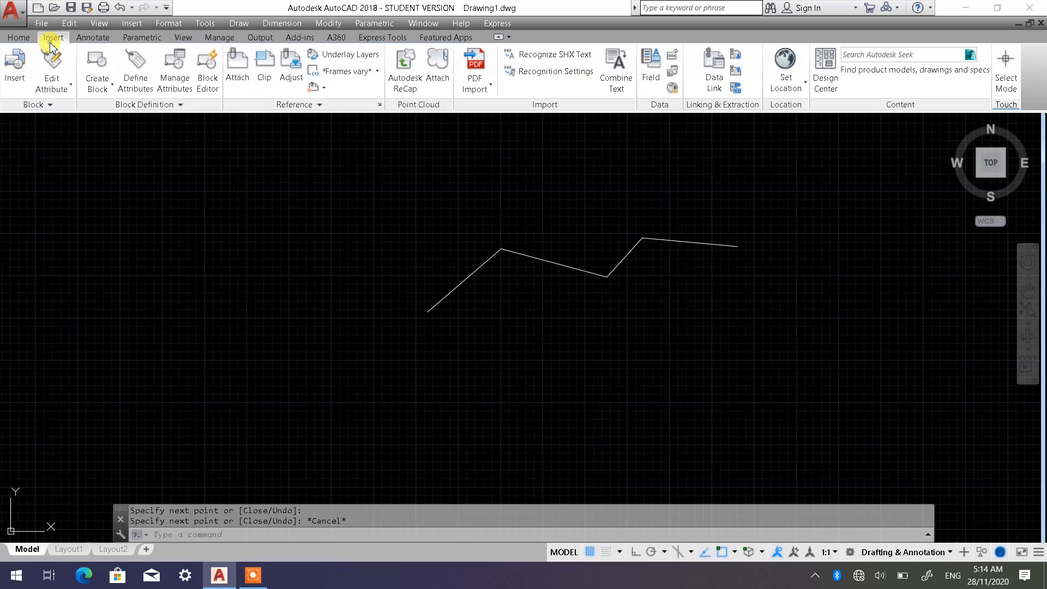
click(19, 38)
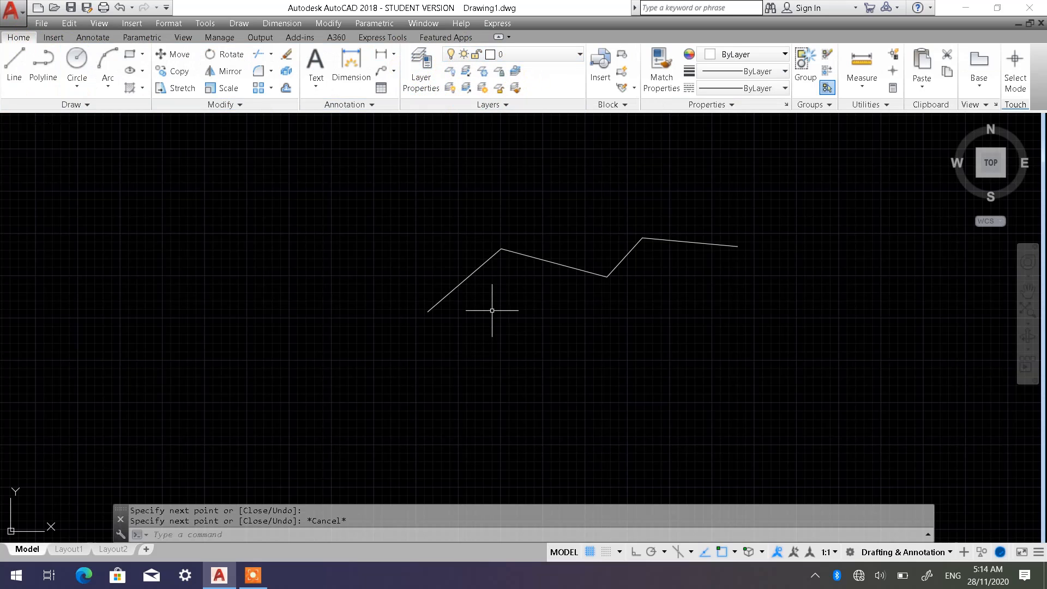
- Widen the Layer Properties Manager and its Color and Linetype columns so their values read in full, and close the manager
click(421, 78)
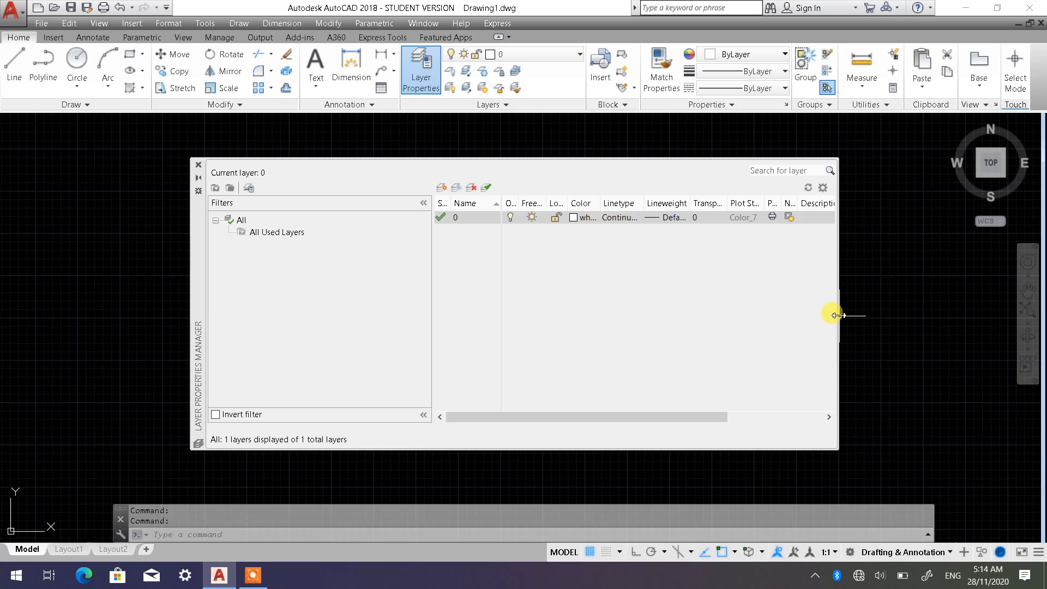
drag(839, 315, 955, 308)
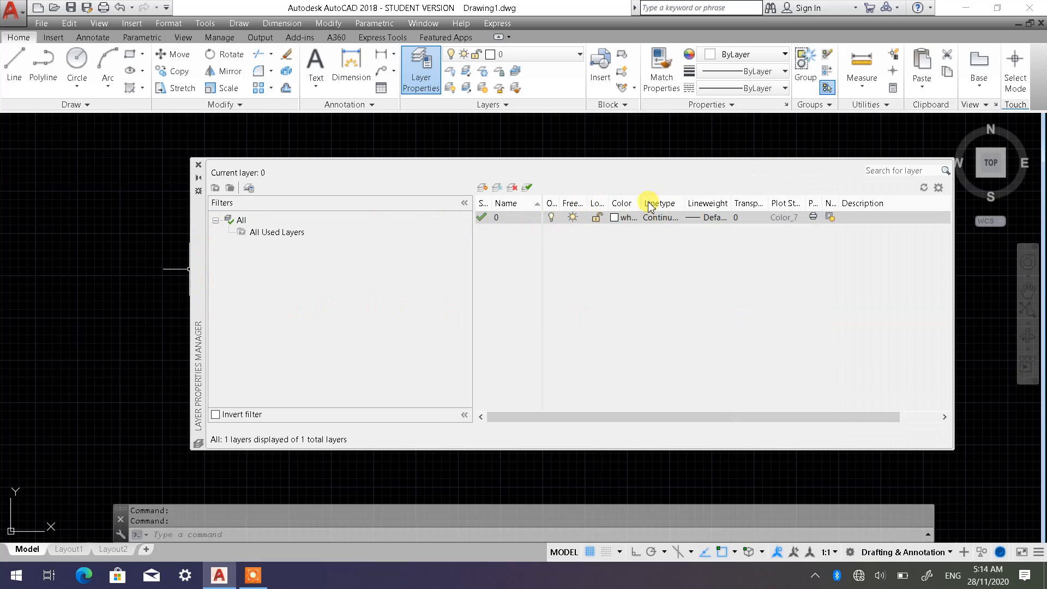
drag(642, 206, 656, 206)
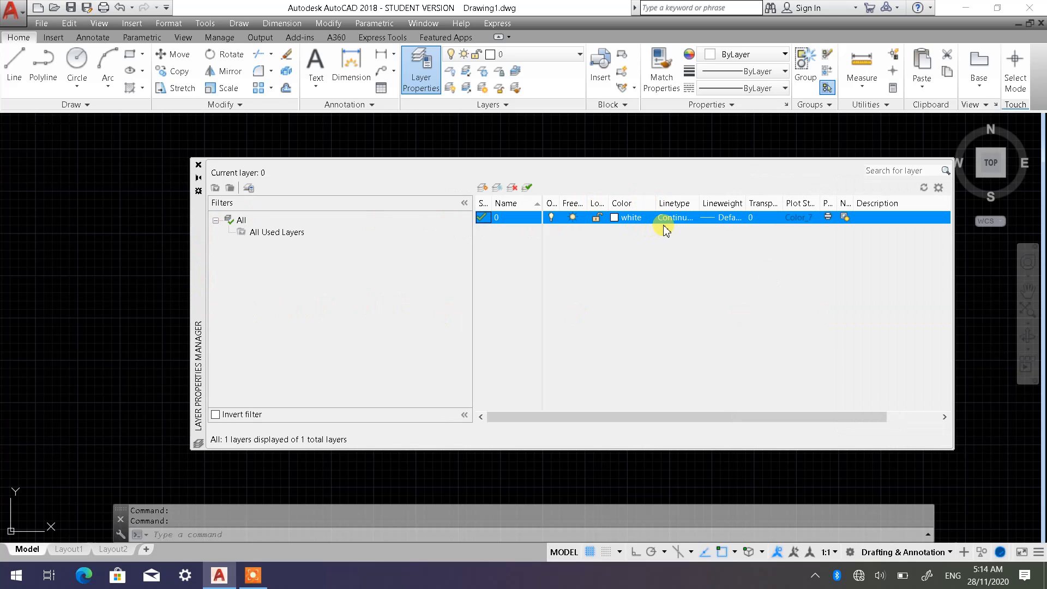
drag(721, 203, 725, 205)
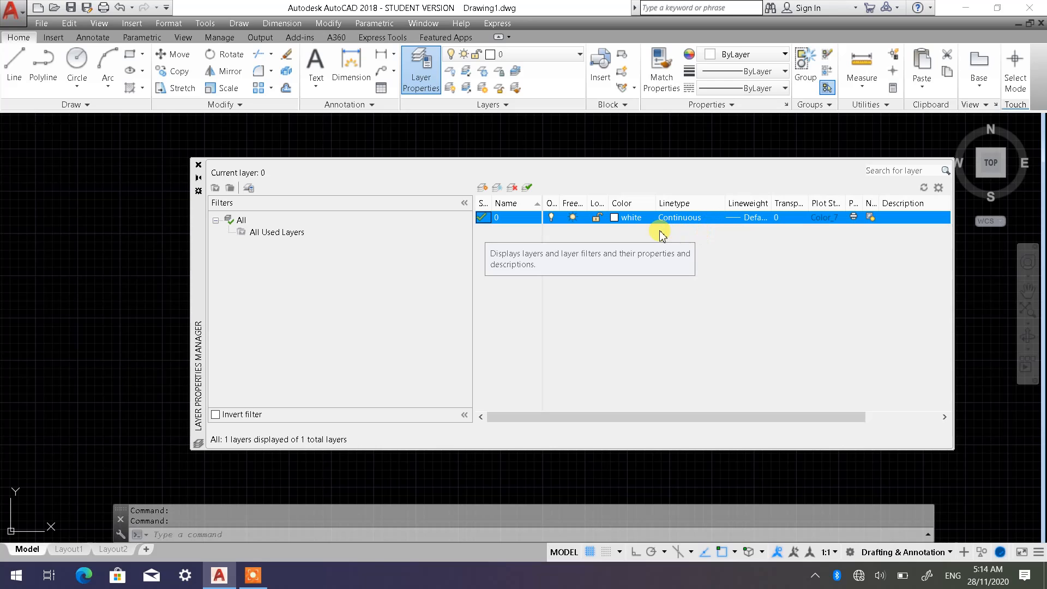
click(198, 164)
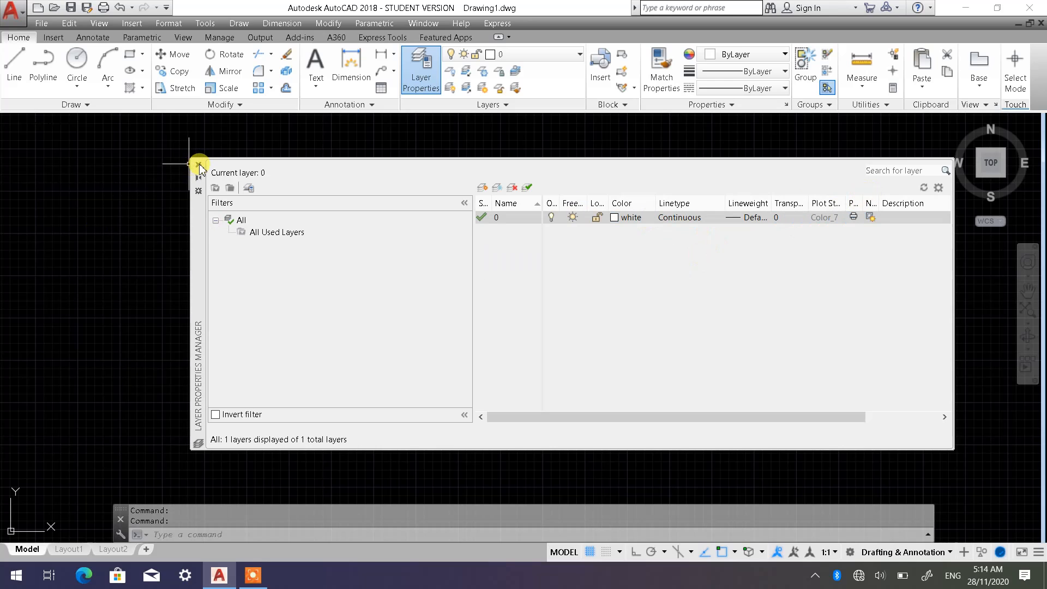
- Draw a small circle to the left of the zigzag line chain
click(77, 61)
click(245, 229)
click(266, 208)
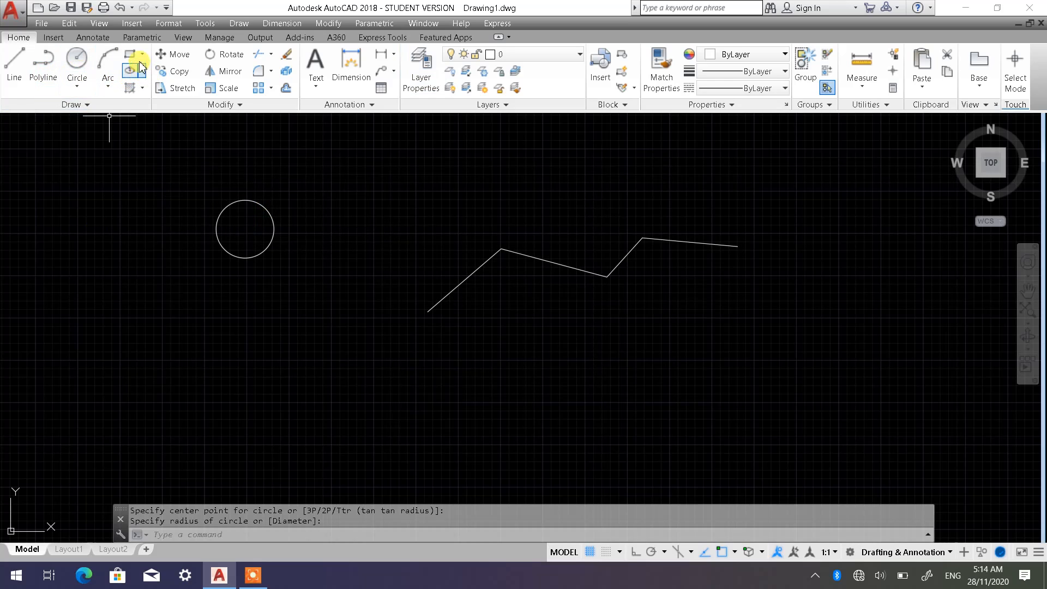
- Draw a shallow three-point arc between the circle and the zigzag lines, bulging upward above the first line segments
click(108, 61)
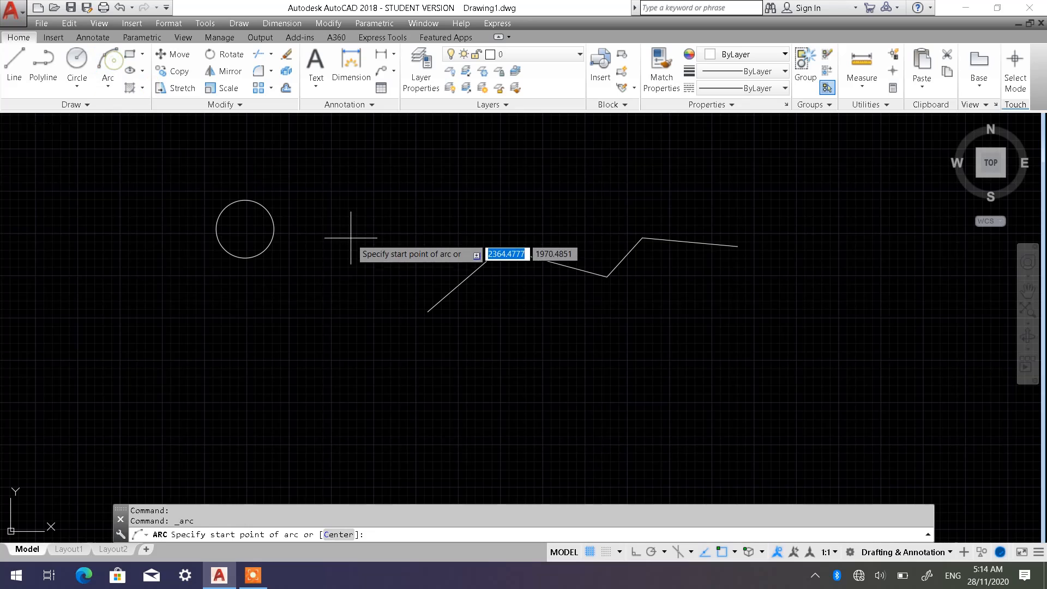
click(350, 240)
click(408, 211)
click(522, 212)
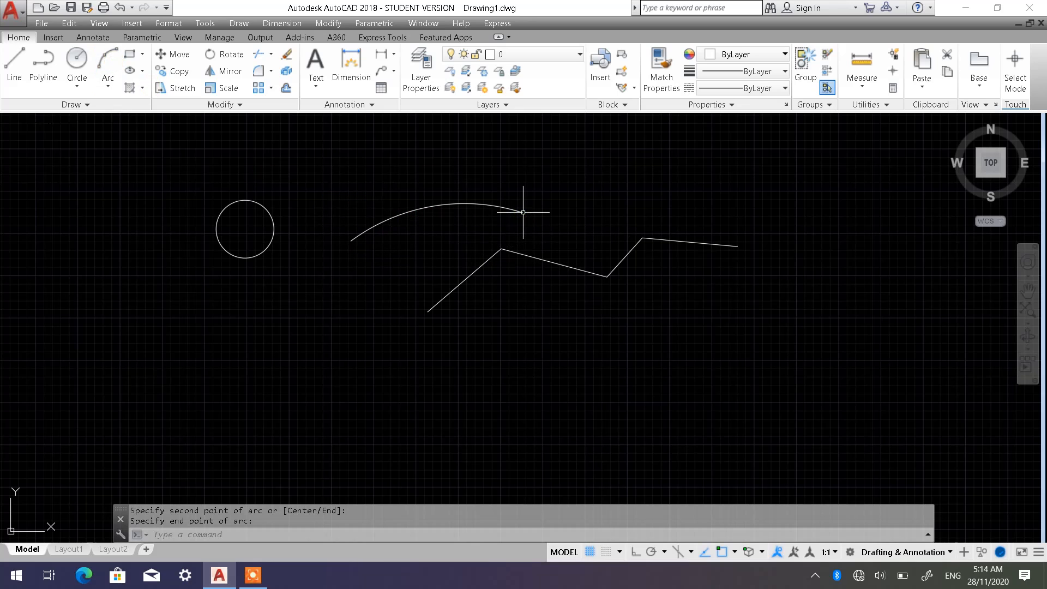
right_click(522, 212)
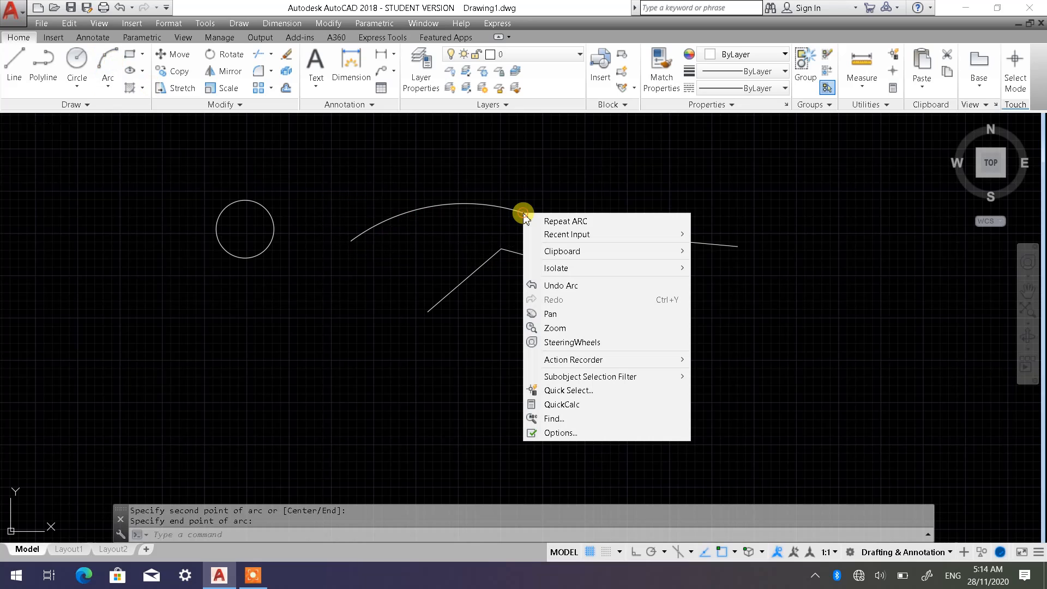
click(475, 188)
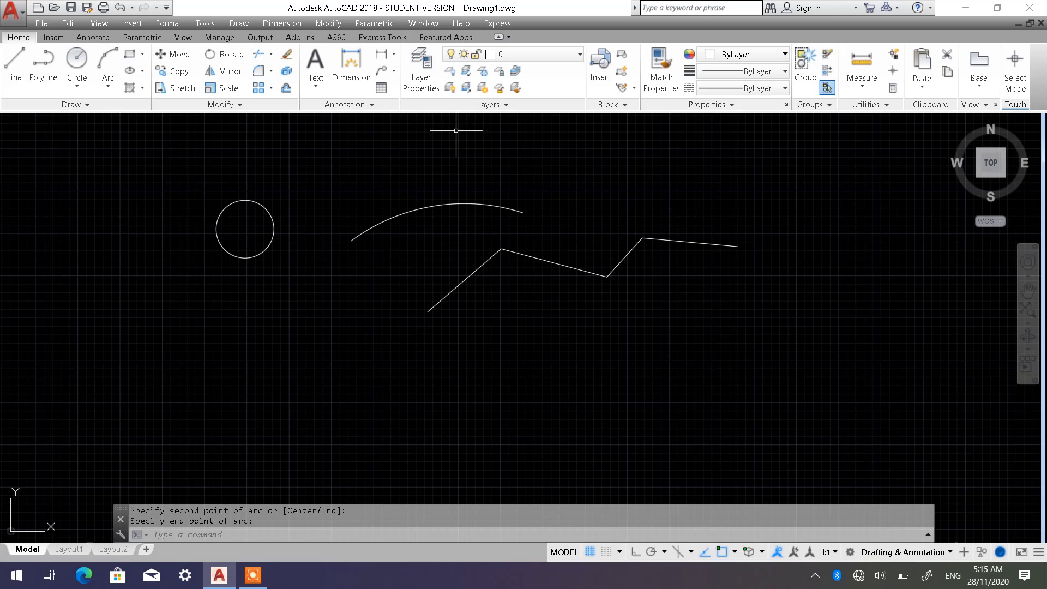
- Create a new layer named Green in the Layer Properties Manager and set its color to green
click(424, 82)
click(424, 79)
click(424, 76)
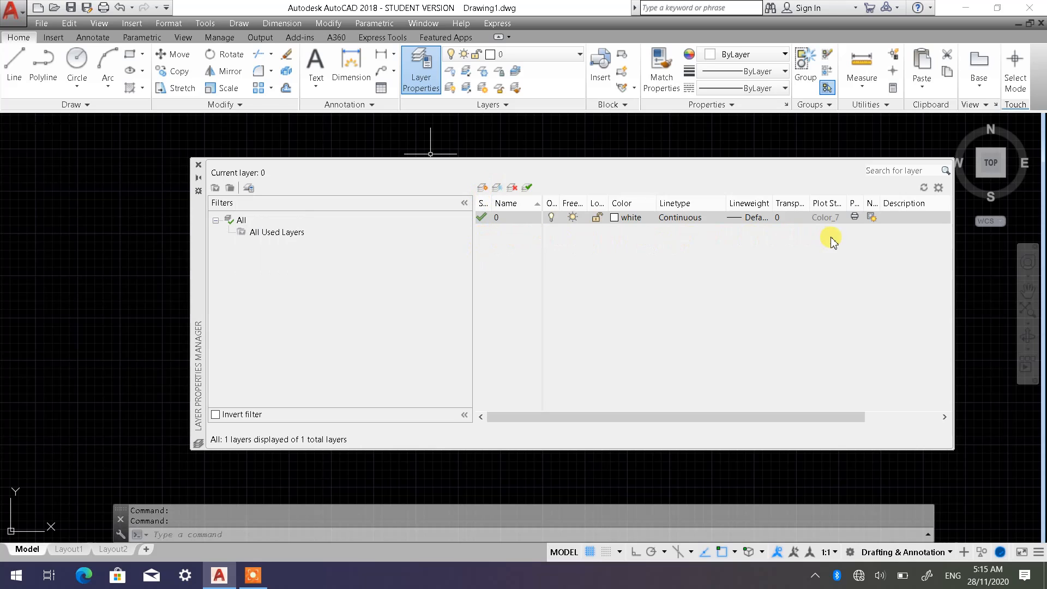
click(482, 190)
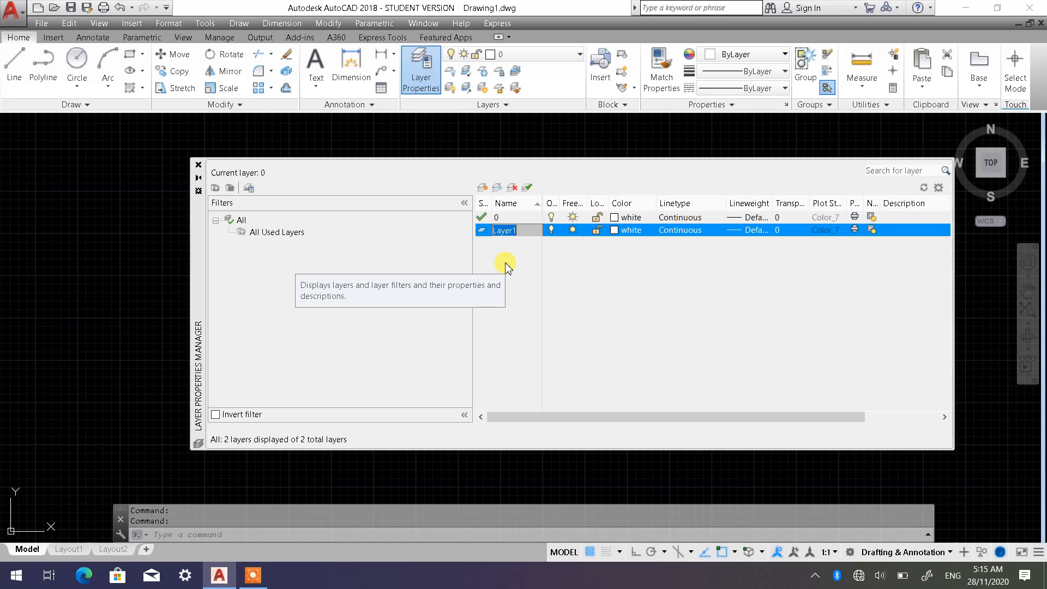
text(Green)
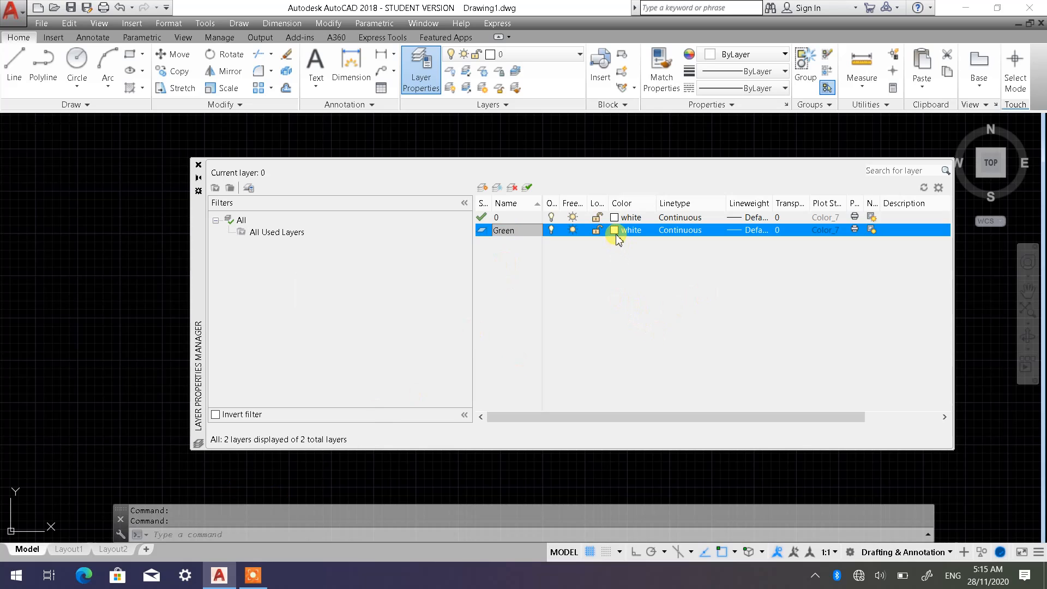
click(617, 235)
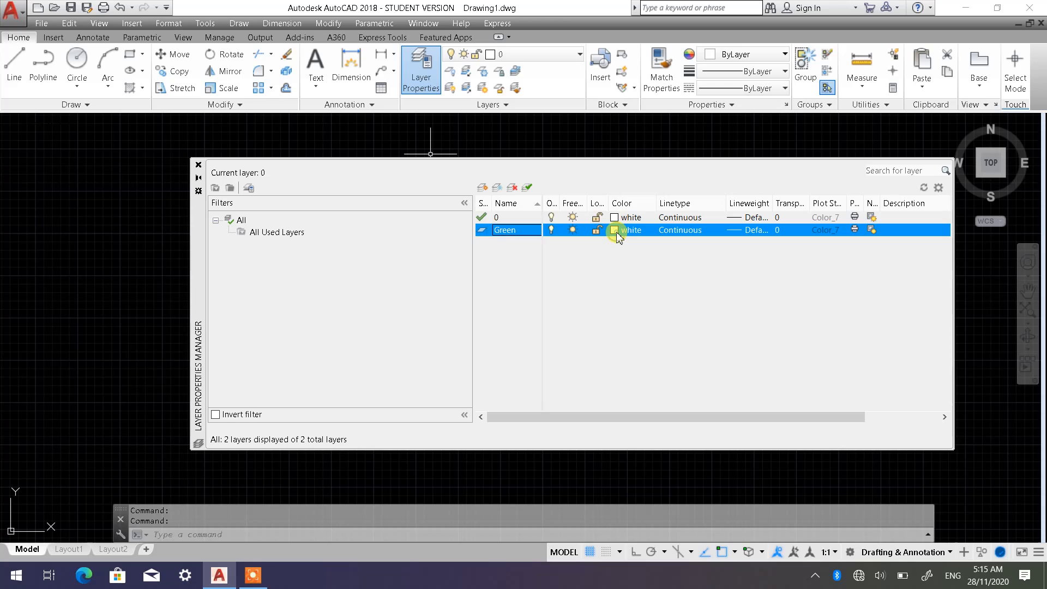
click(615, 231)
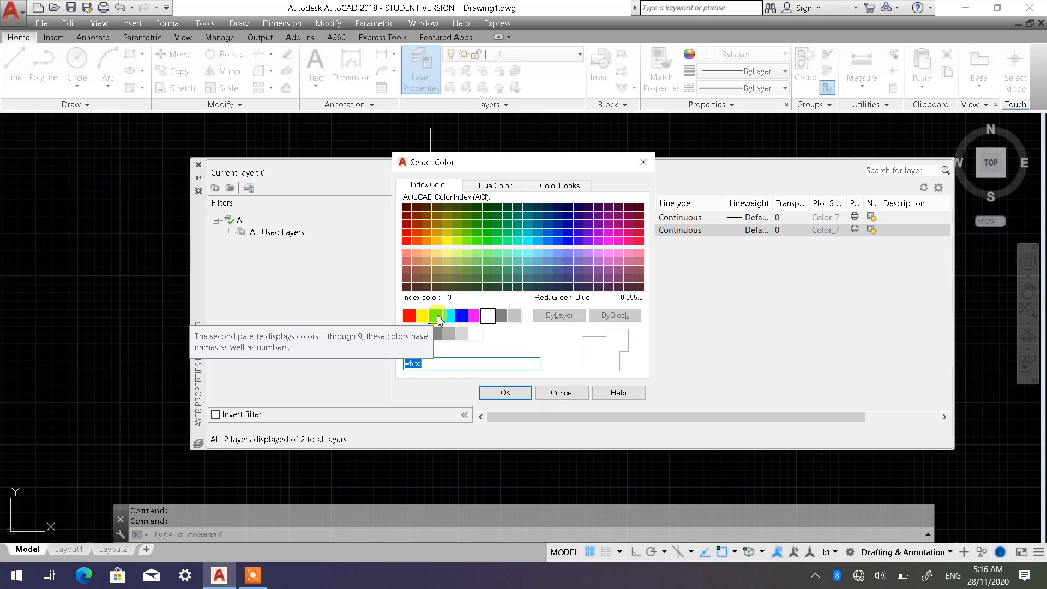
click(436, 317)
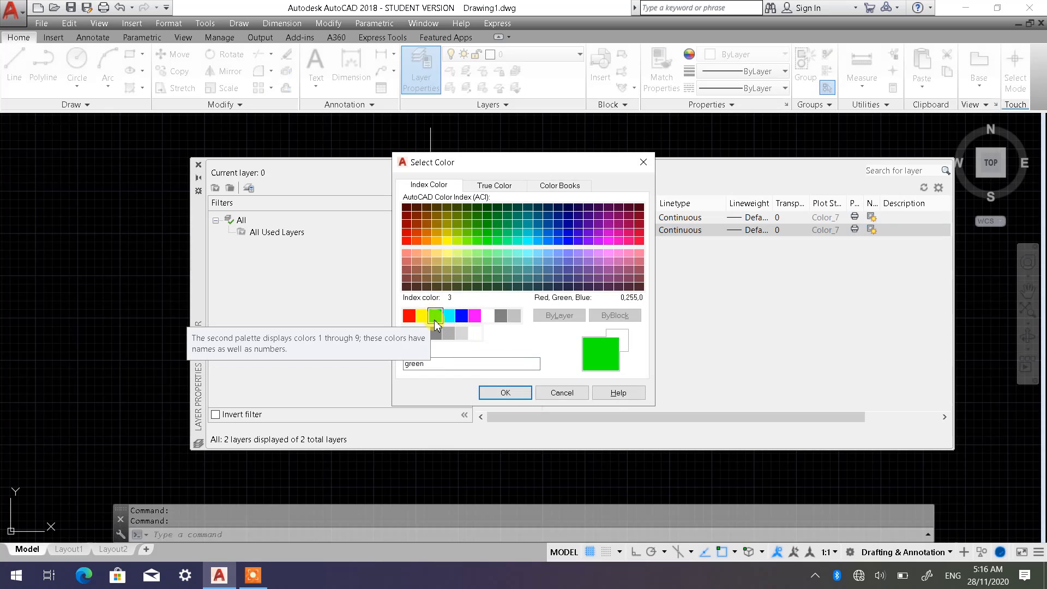
click(503, 394)
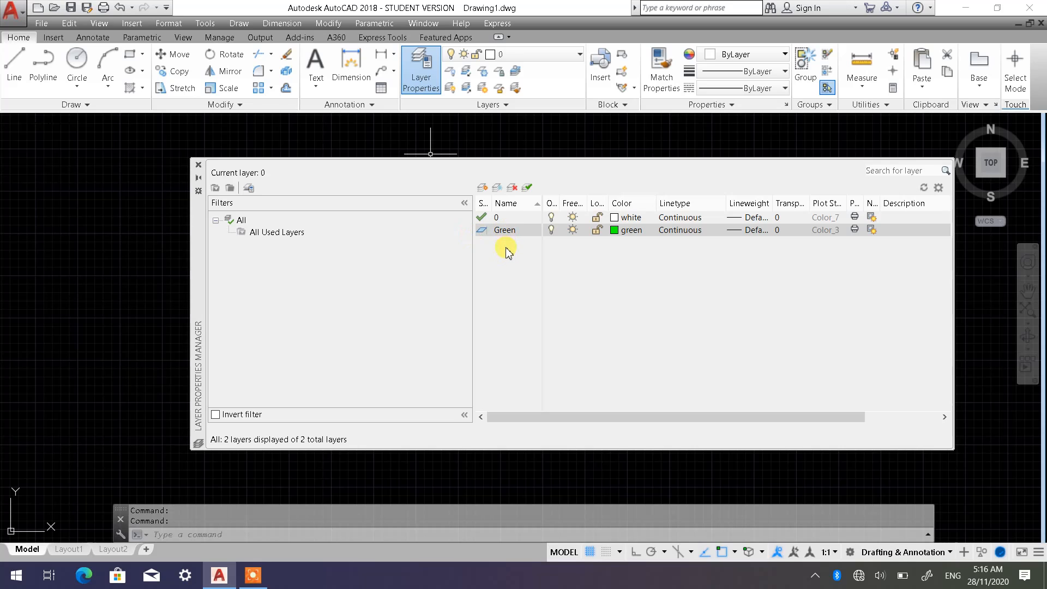
- Create a new layer named Red in the Layer Properties Manager and set its color to red
click(482, 189)
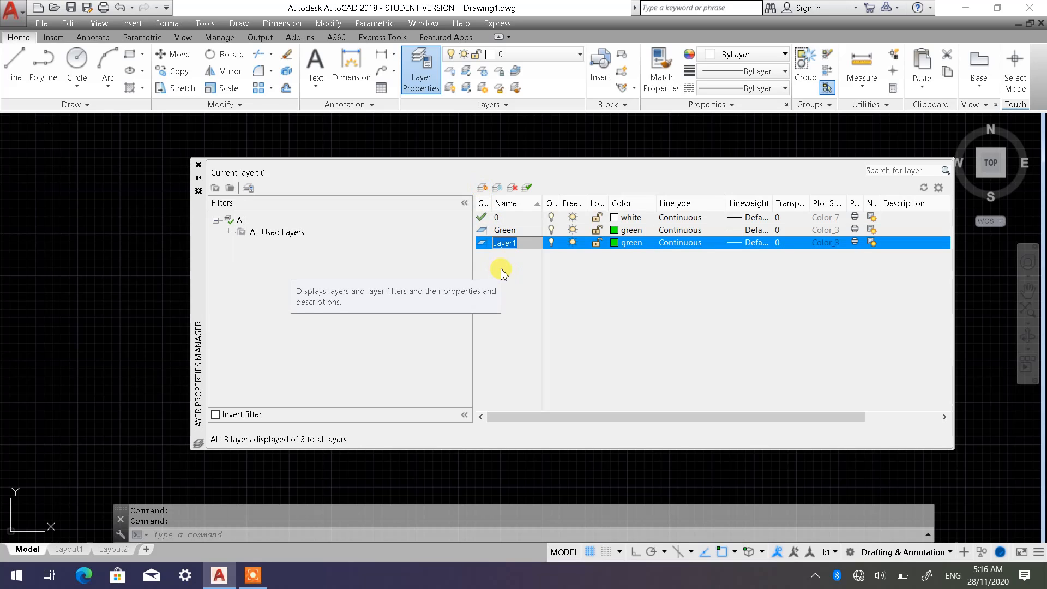
text(Red)
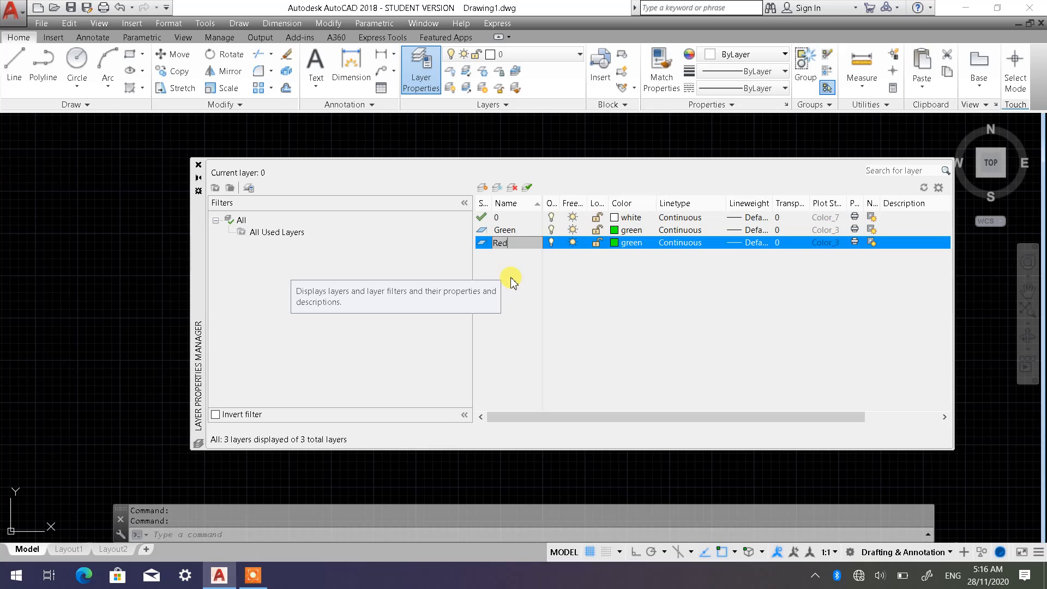
click(548, 277)
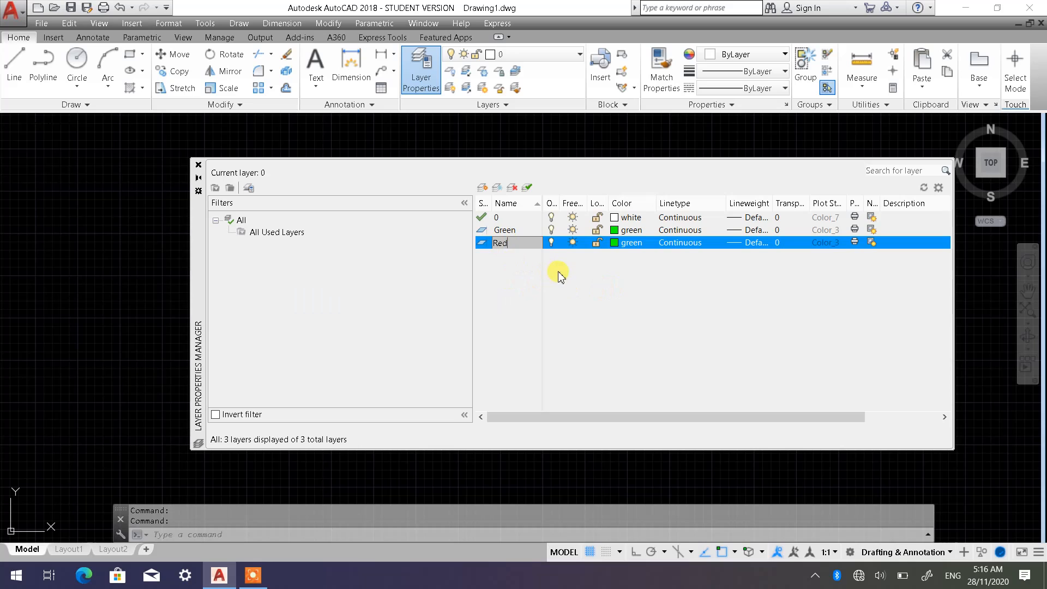
click(616, 244)
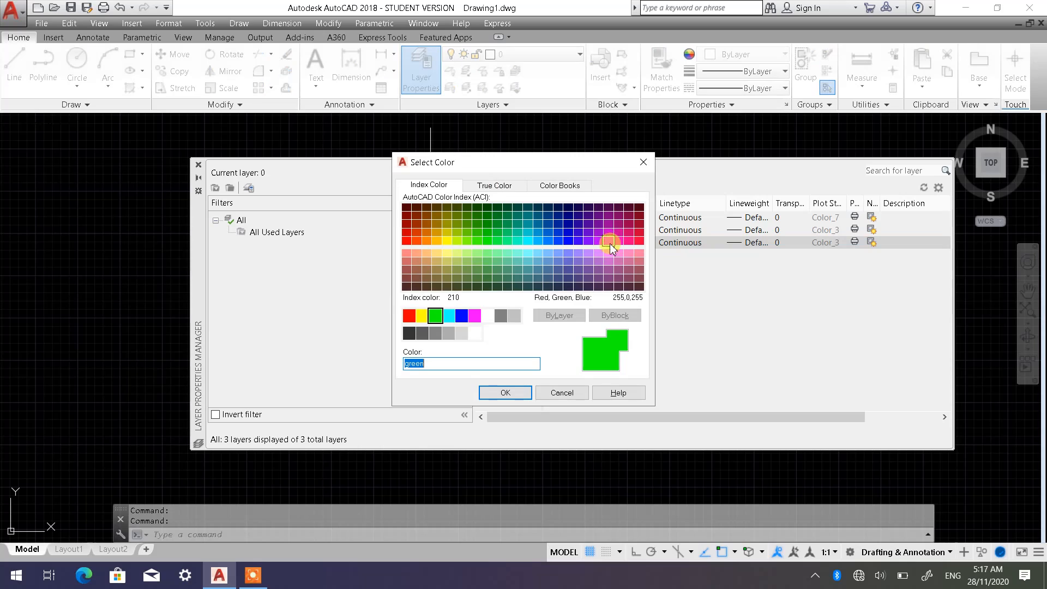
click(408, 316)
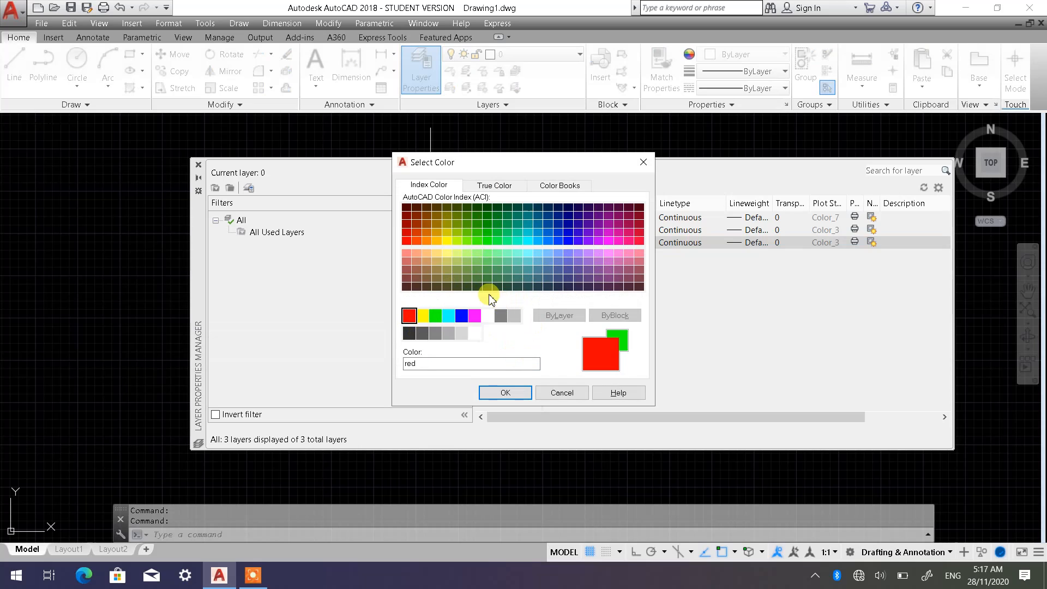
click(505, 392)
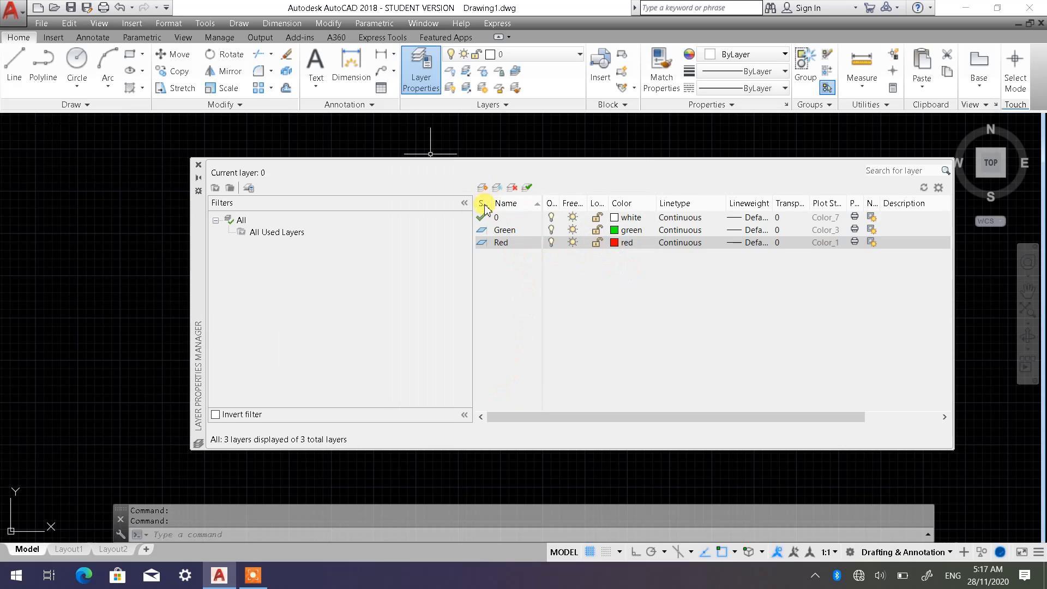
- Create a new layer named Yellow in the Layer Properties Manager and set its color to yellow
click(482, 187)
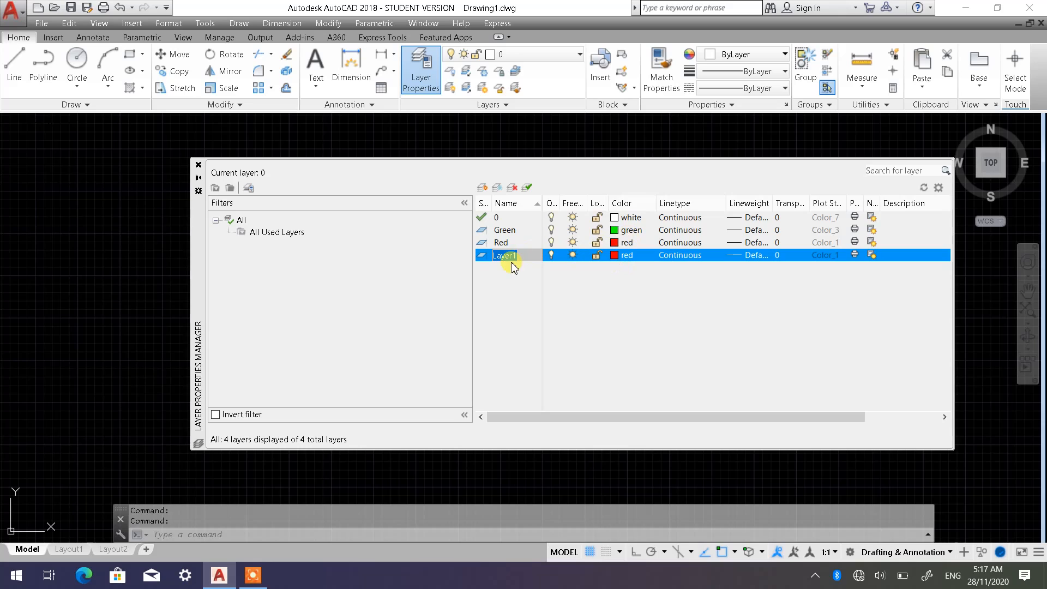
text(Y)
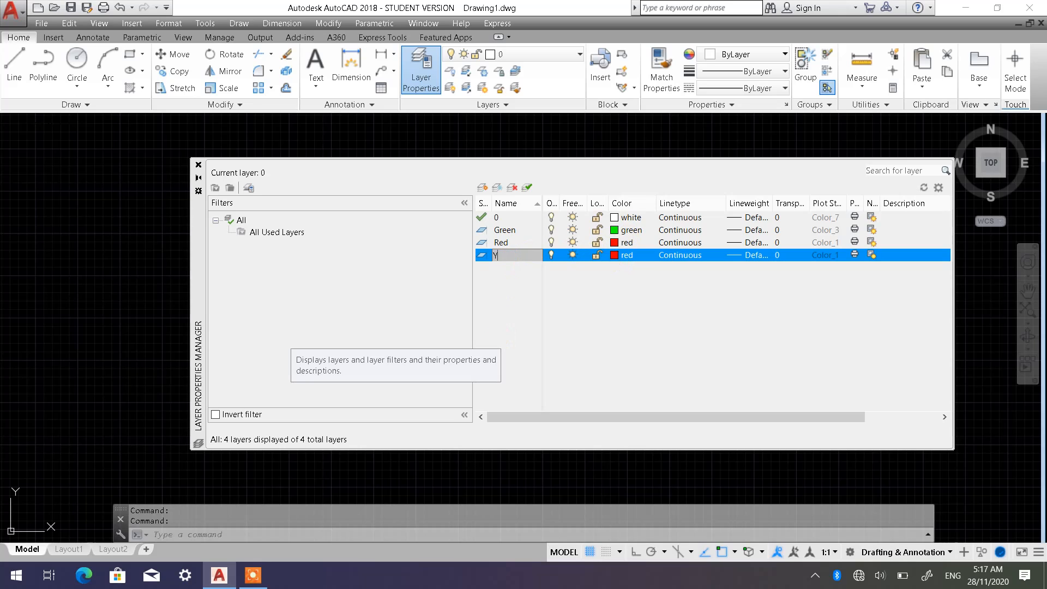
text(ellow)
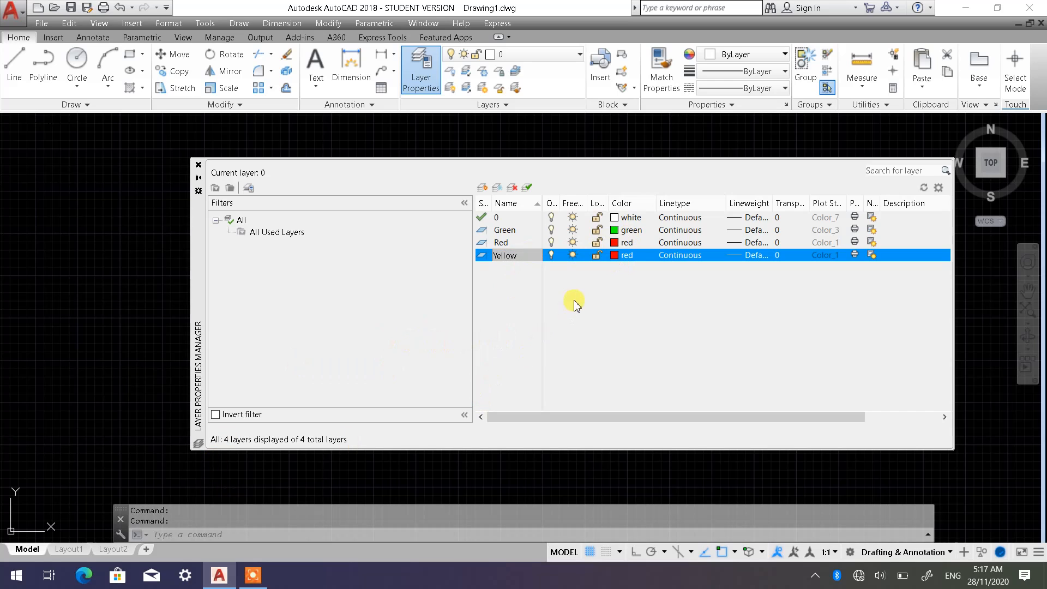
click(615, 256)
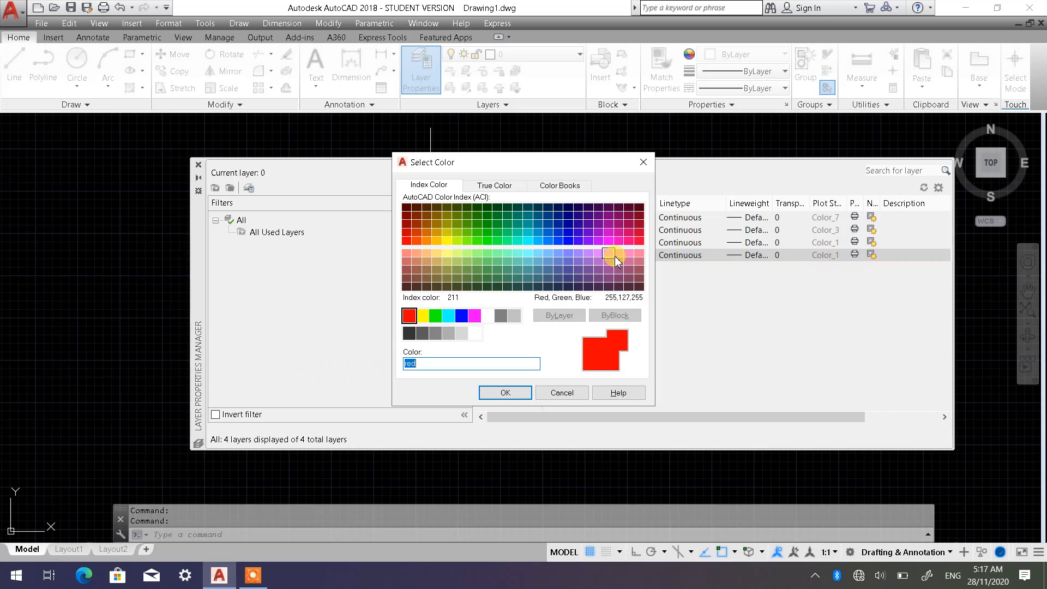
click(424, 316)
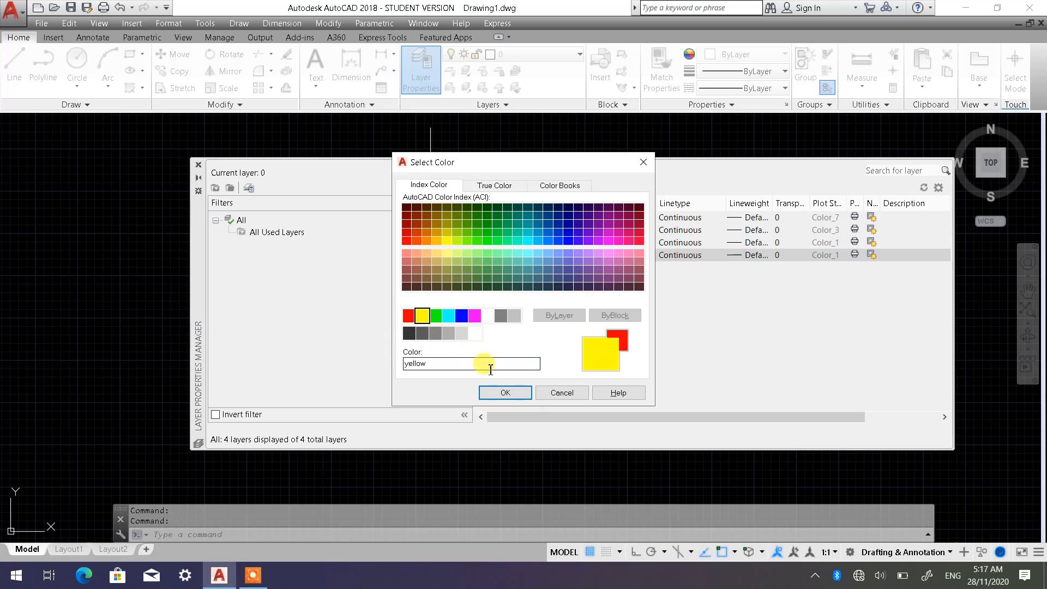
click(505, 396)
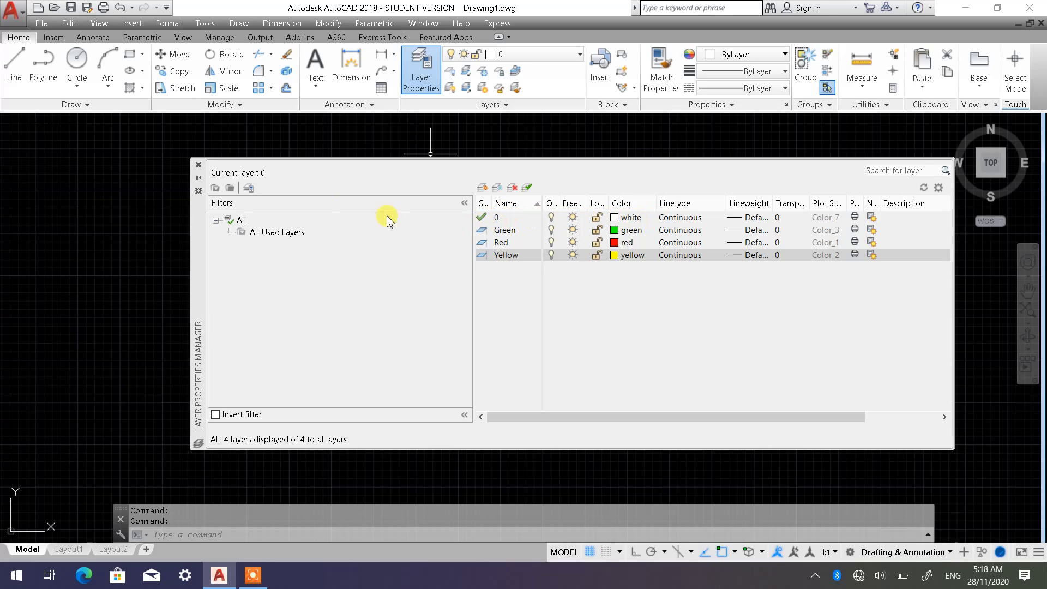
- Close and reopen the Layer Properties Manager, and make the Yellow layer current before switching the current layer back to 0
click(198, 166)
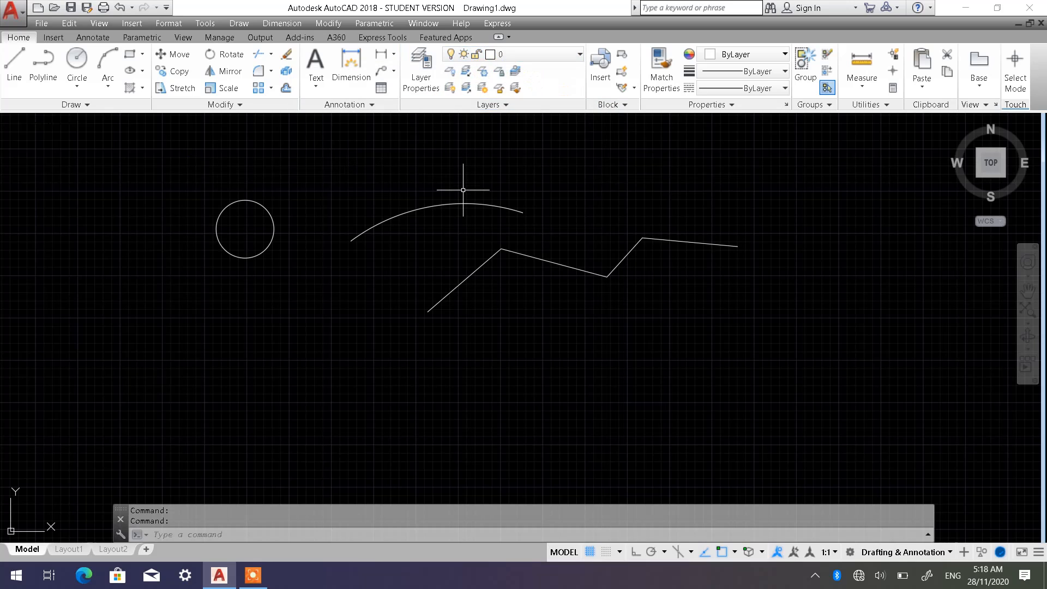
click(426, 73)
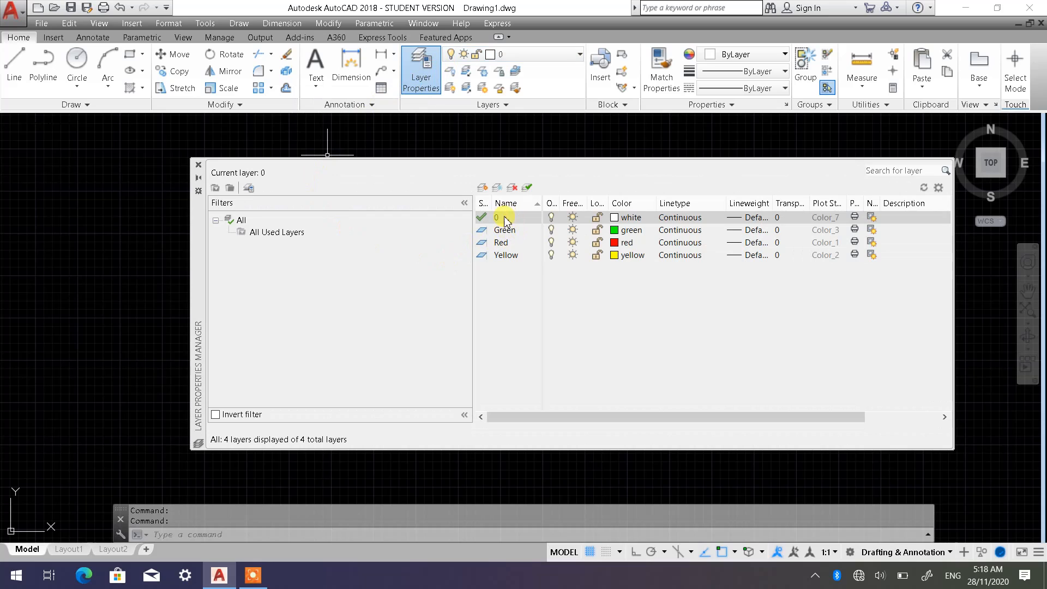
double_click(513, 257)
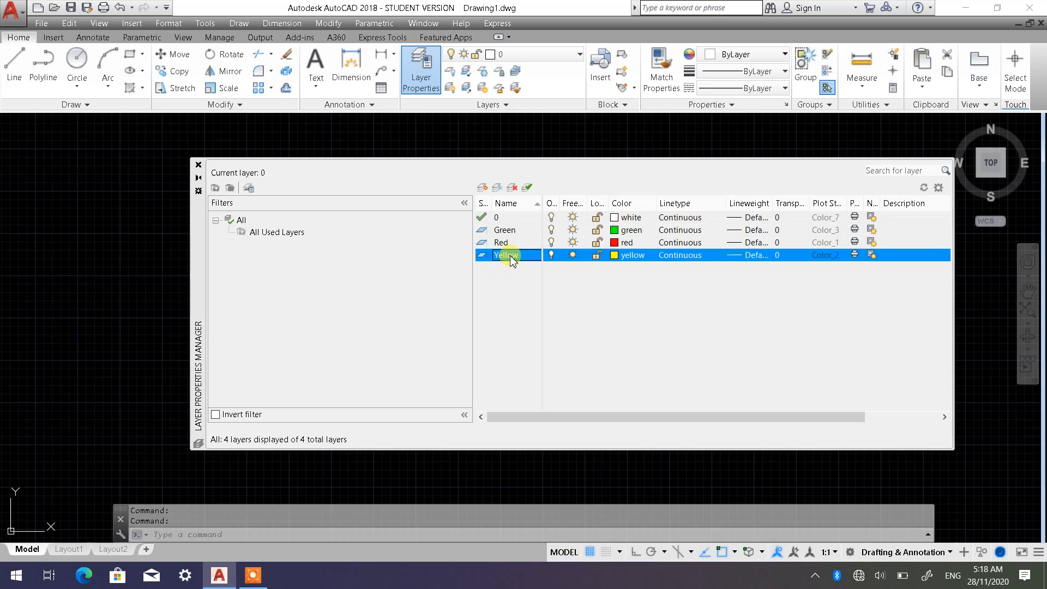
click(527, 189)
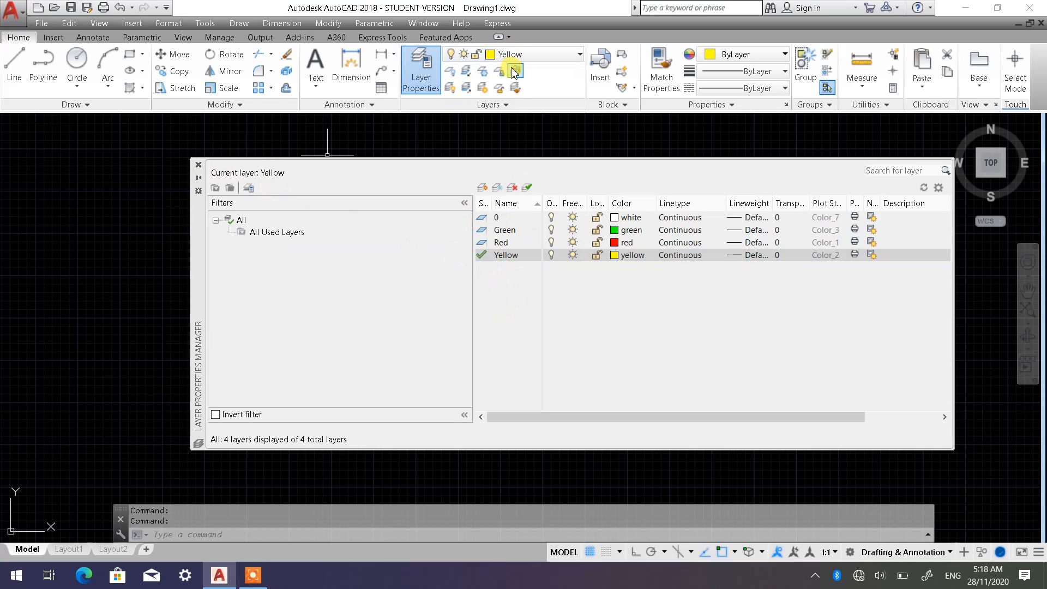
click(493, 219)
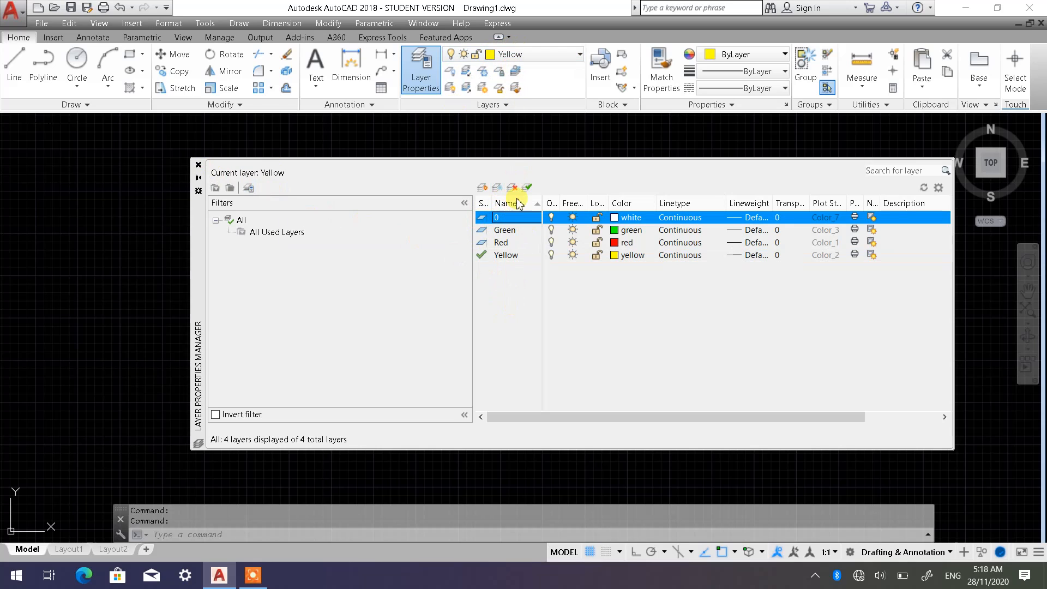
click(527, 187)
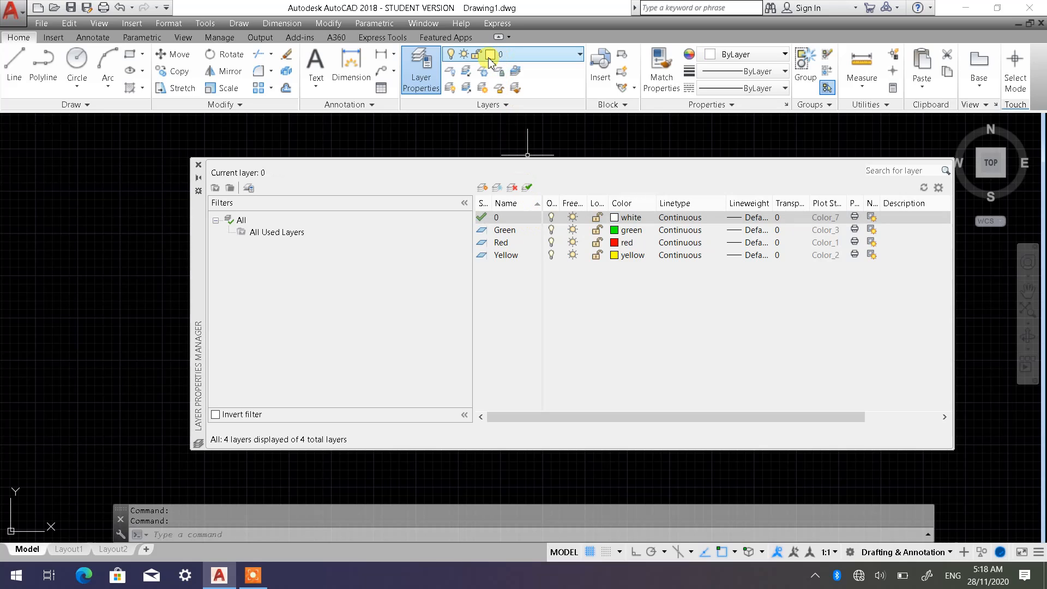
- Make the Red layer current and draw a nine-segment line chain below the white zigzag, looping back beneath itself at its right end
click(503, 243)
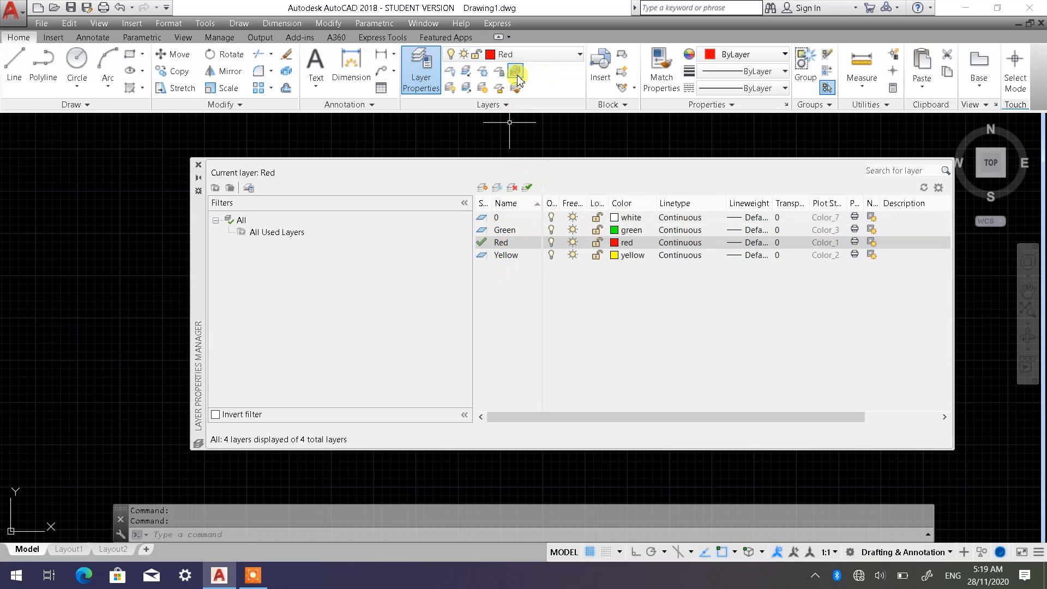
click(198, 165)
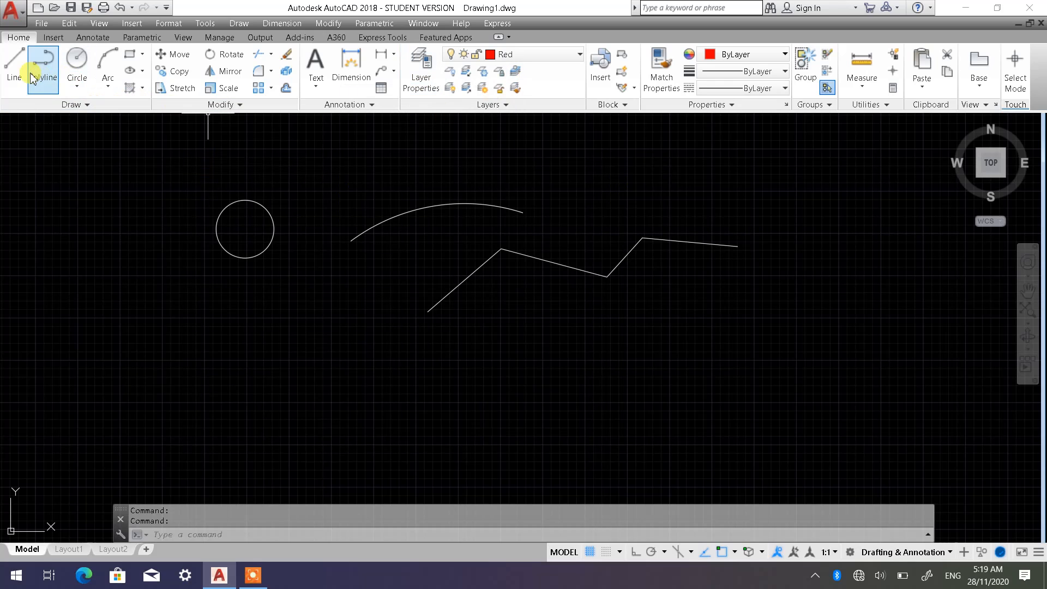
click(14, 63)
click(342, 333)
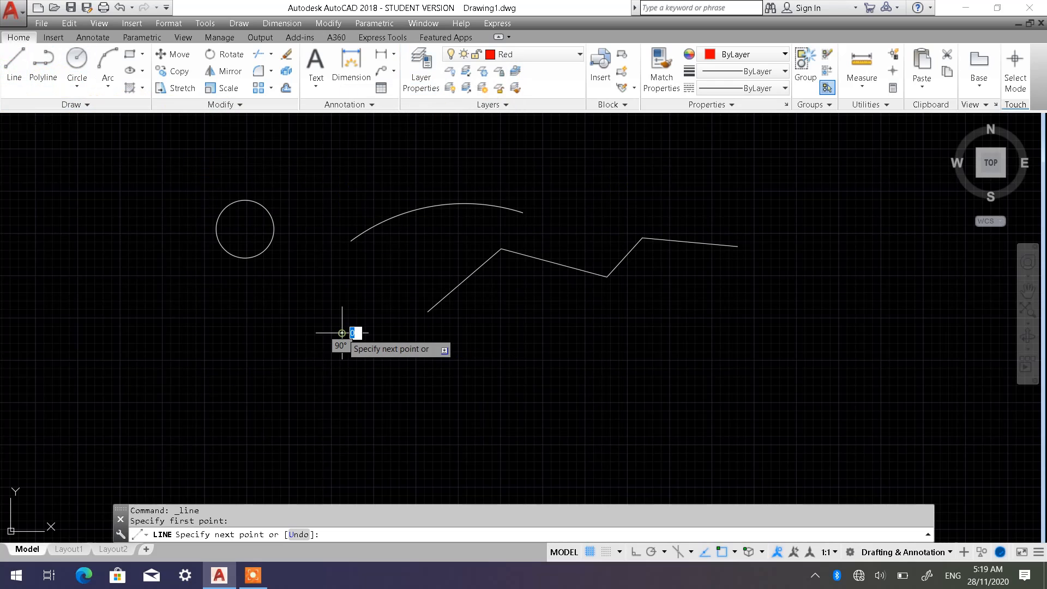
click(396, 375)
click(460, 339)
click(568, 361)
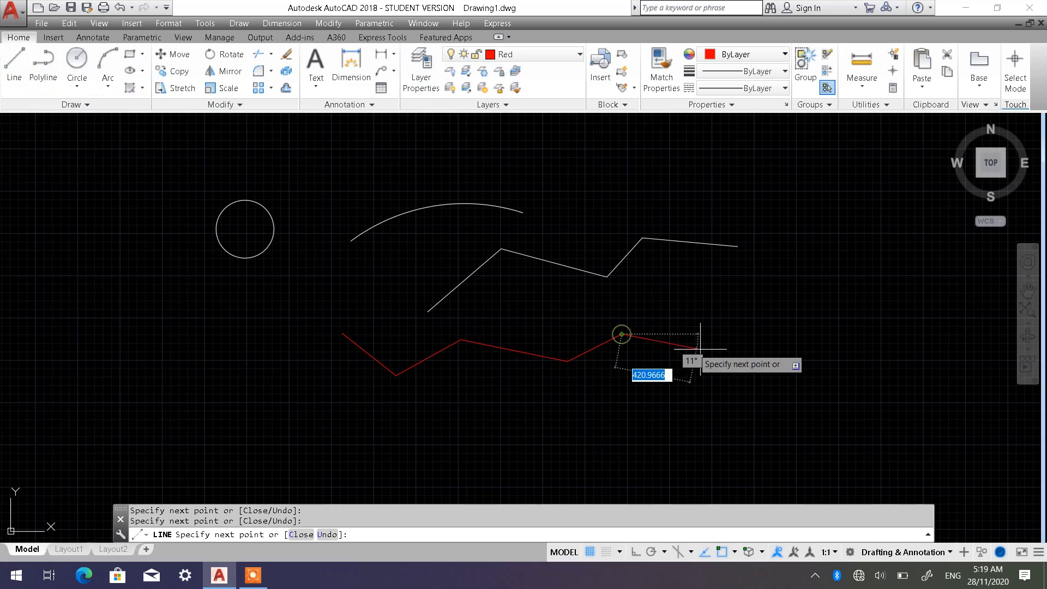
click(622, 334)
click(737, 352)
click(703, 402)
click(629, 410)
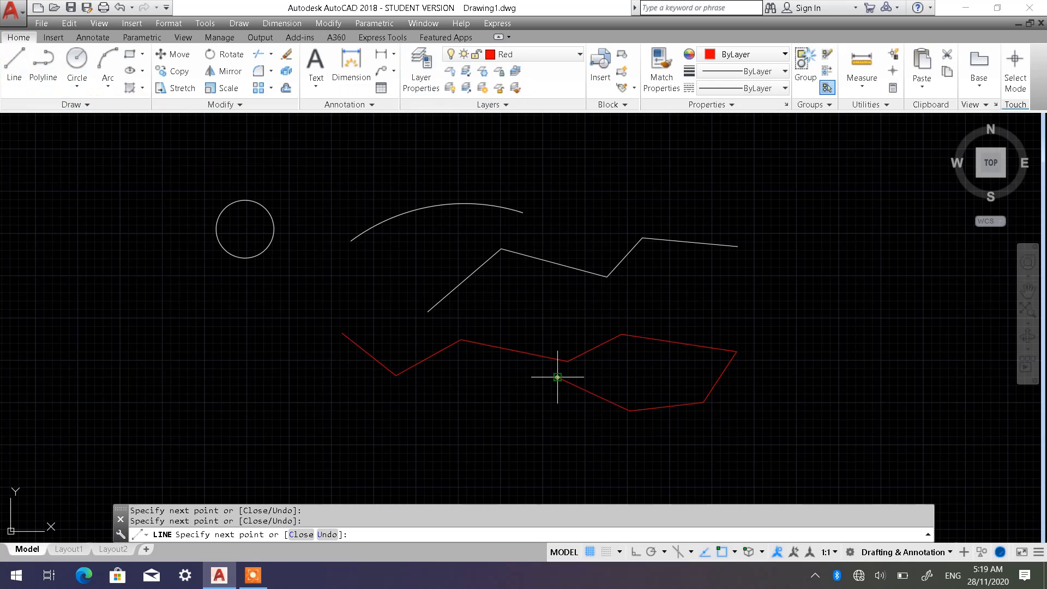
click(557, 378)
click(528, 411)
key(Escape)
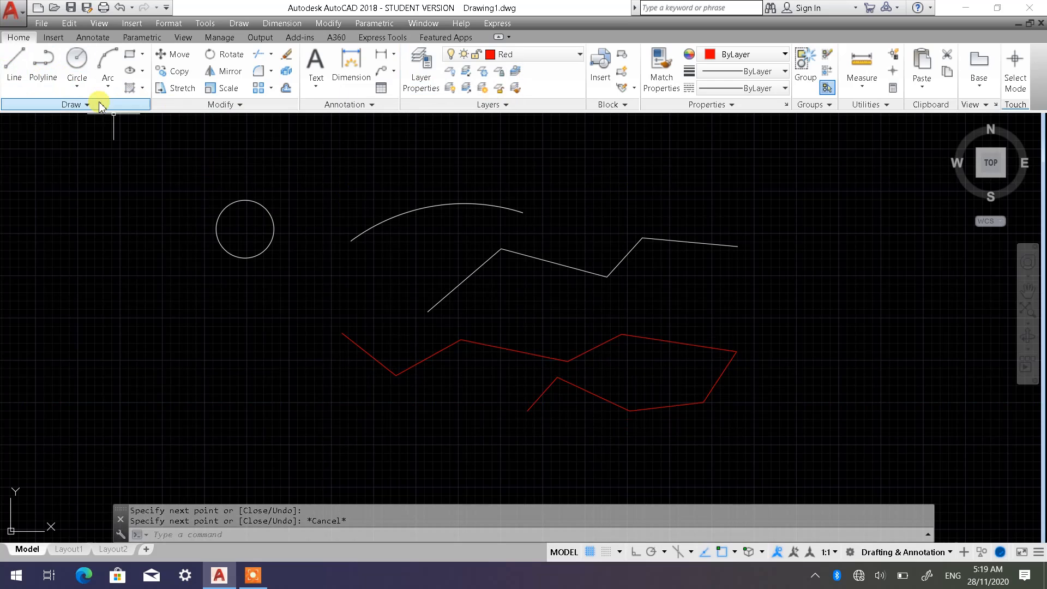
- Draw a small circle on the Red layer just to the right of the white zigzag line chain
click(76, 62)
click(792, 236)
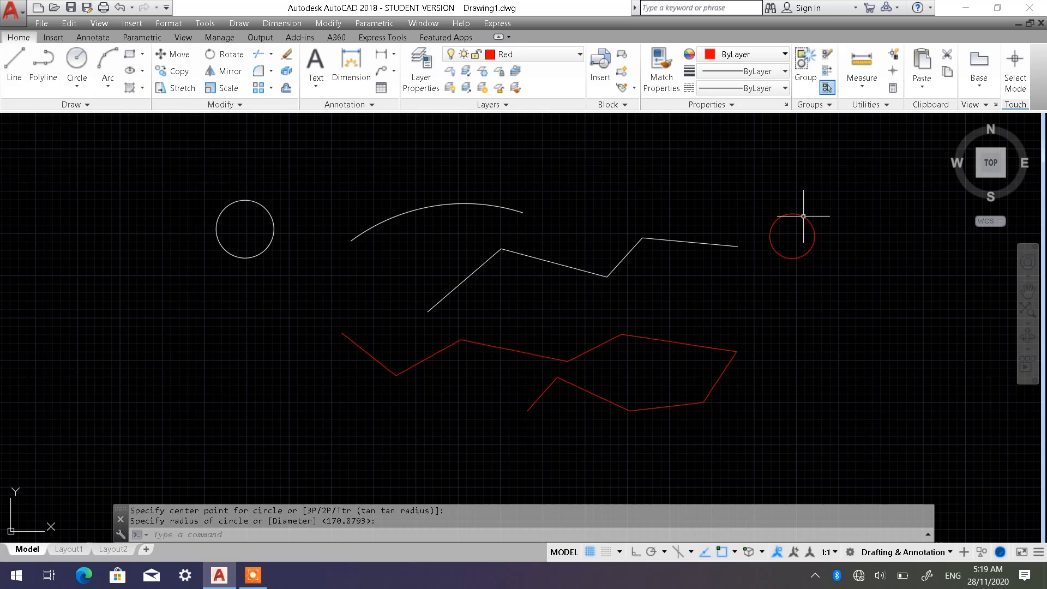
click(800, 216)
key(Escape)
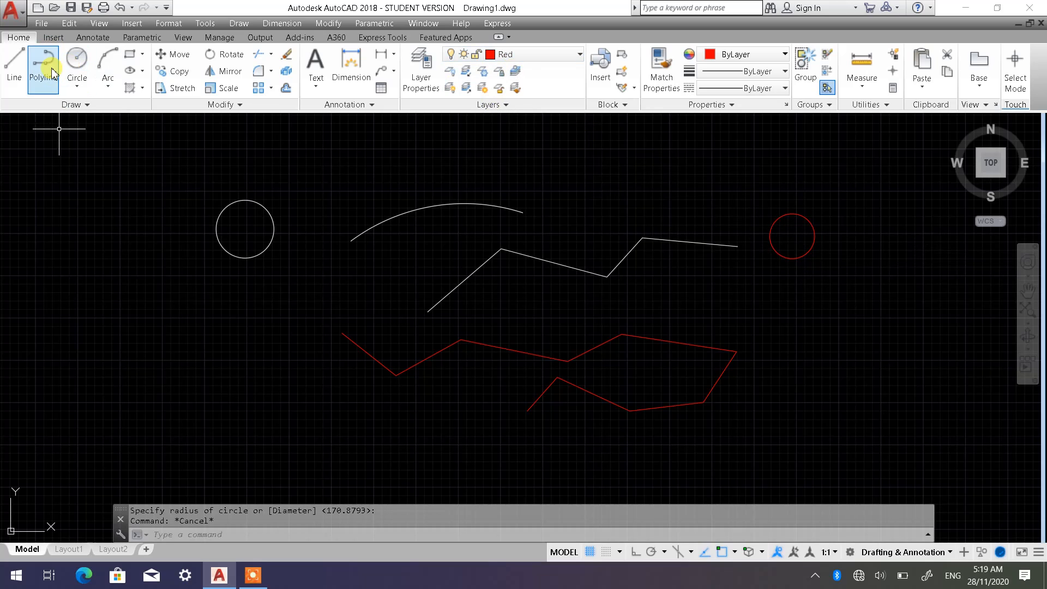
- Draw a three-point arc on the Red layer below the white circle, bulging upward, to the left of the red line chain
click(108, 60)
click(131, 384)
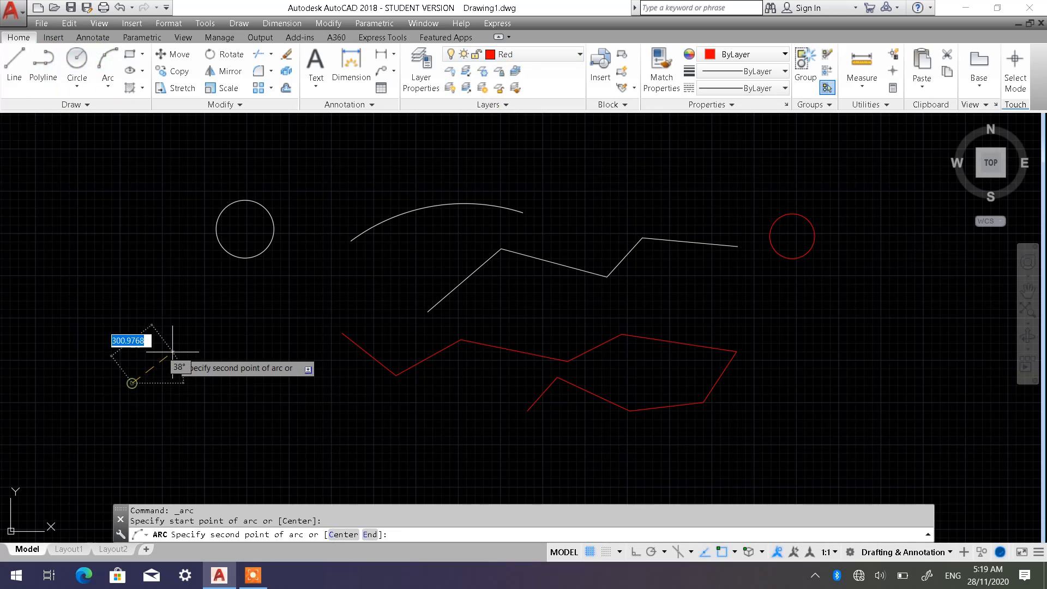
click(175, 354)
click(231, 350)
click(248, 320)
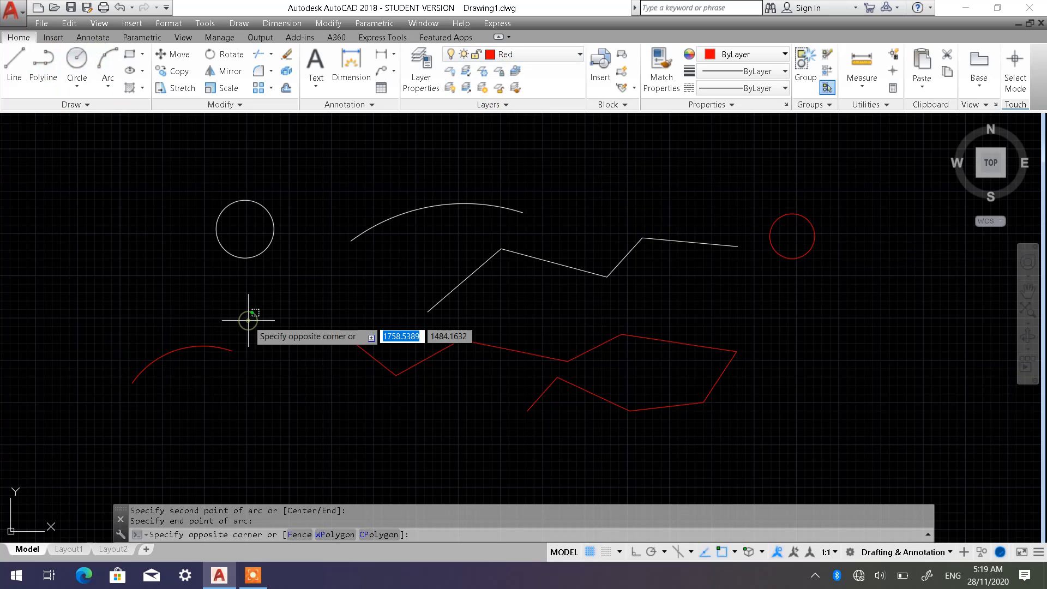
key(Escape)
key(Escape)
- Draw a wavy four-point fit spline on the Red layer above the white zigzag lines, rising toward the upper right
click(82, 106)
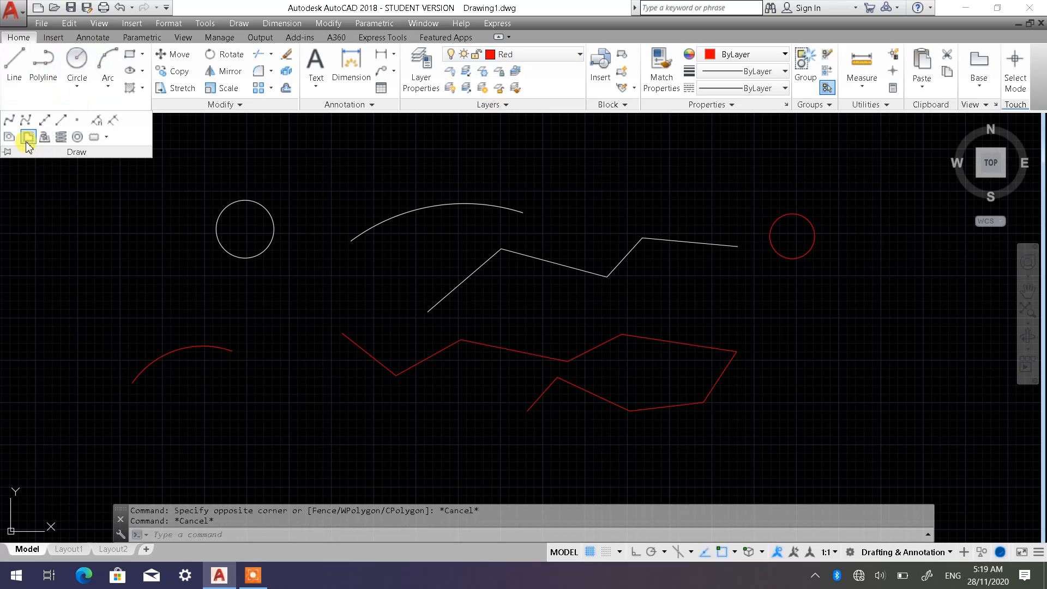
click(9, 122)
click(568, 222)
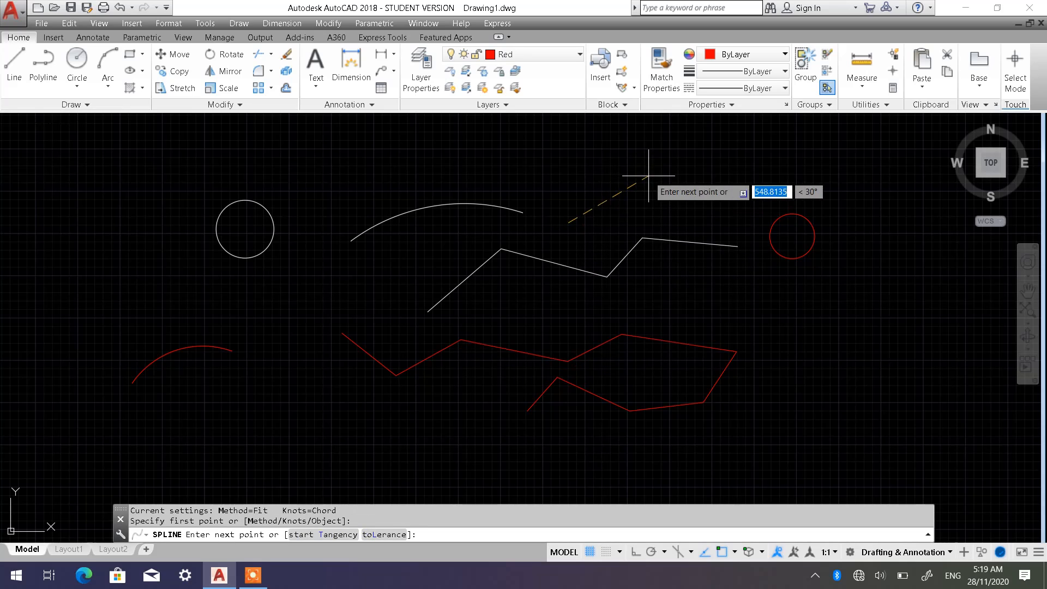
click(649, 176)
click(709, 182)
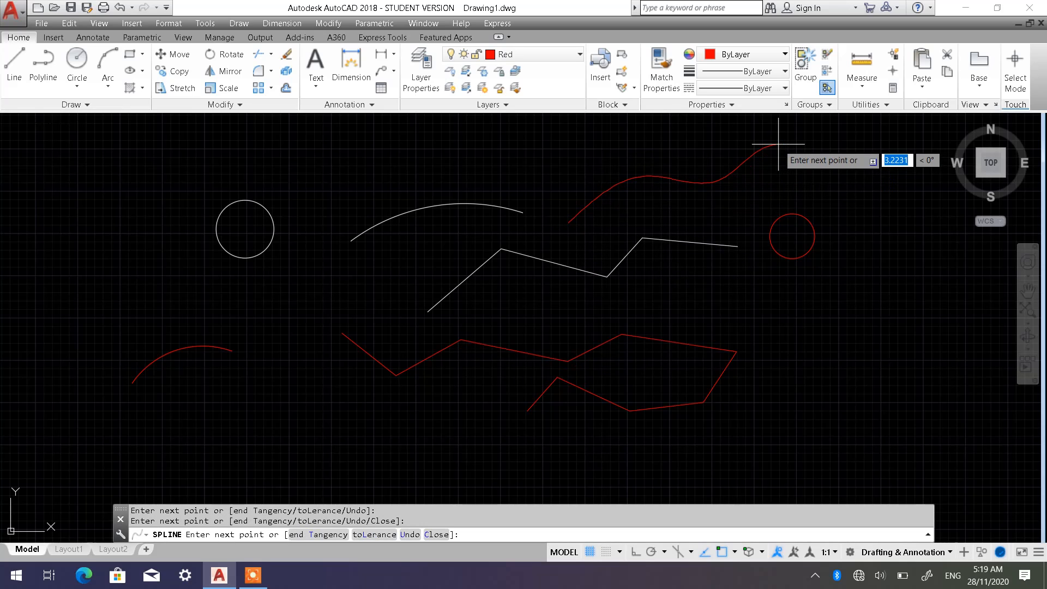
click(778, 144)
key(Return)
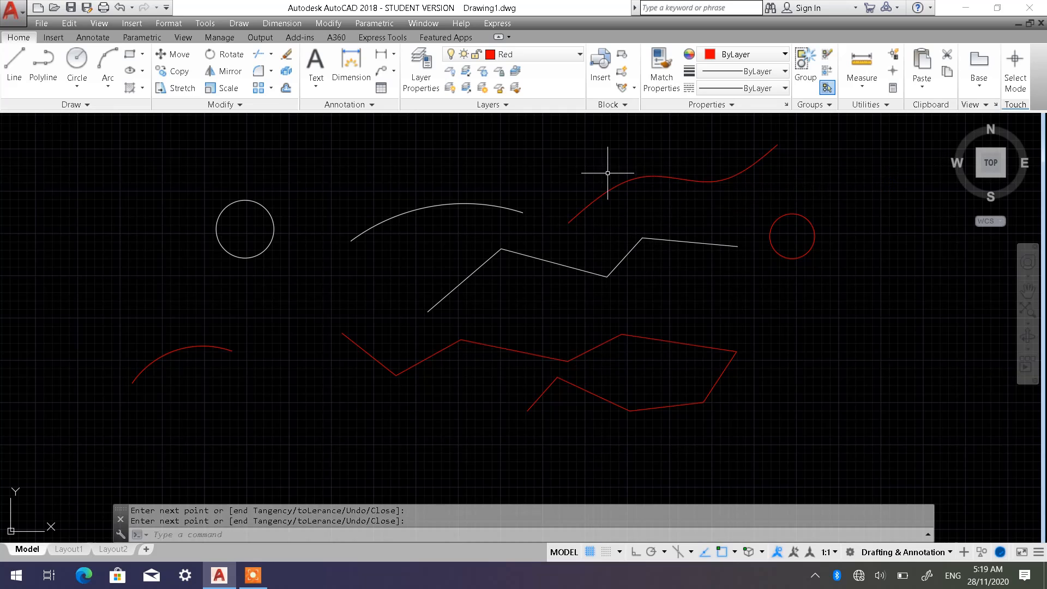
- Make layer 0 current and draw a seven-segment line chain over the white circle, ending below and to its right
click(580, 56)
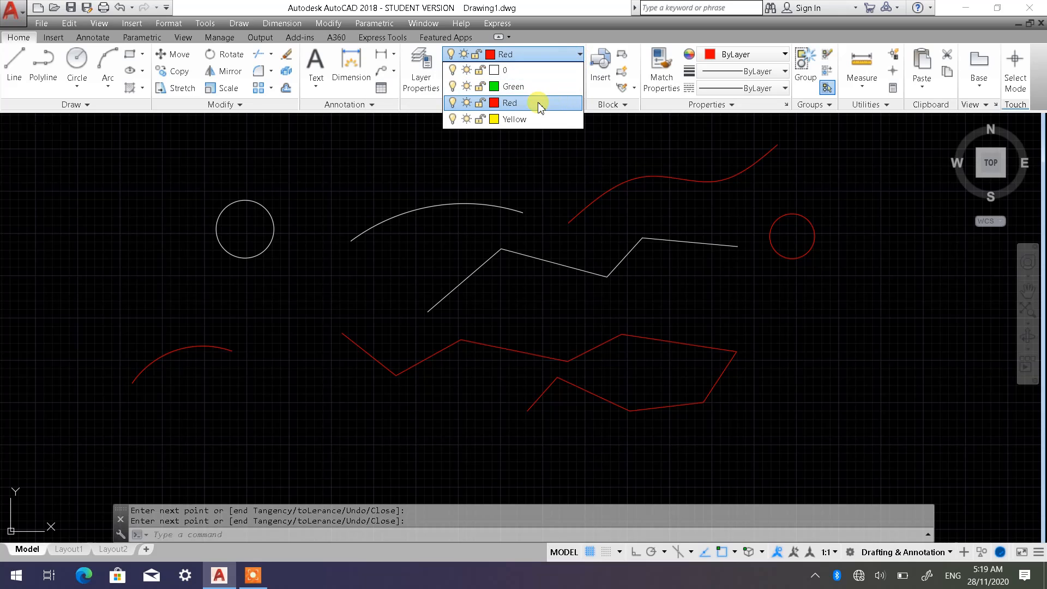
click(530, 71)
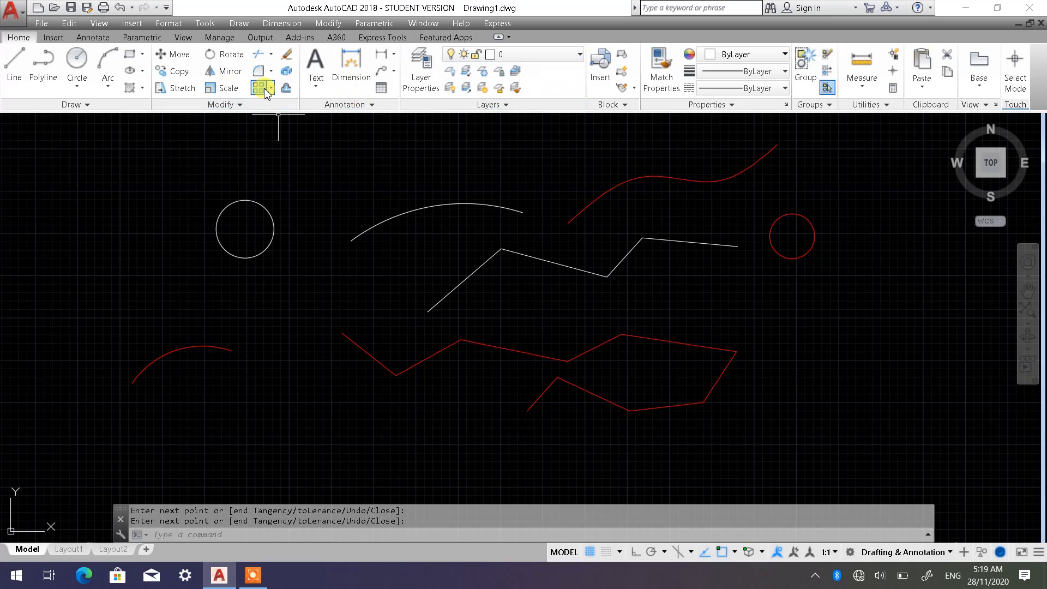
click(14, 61)
click(90, 200)
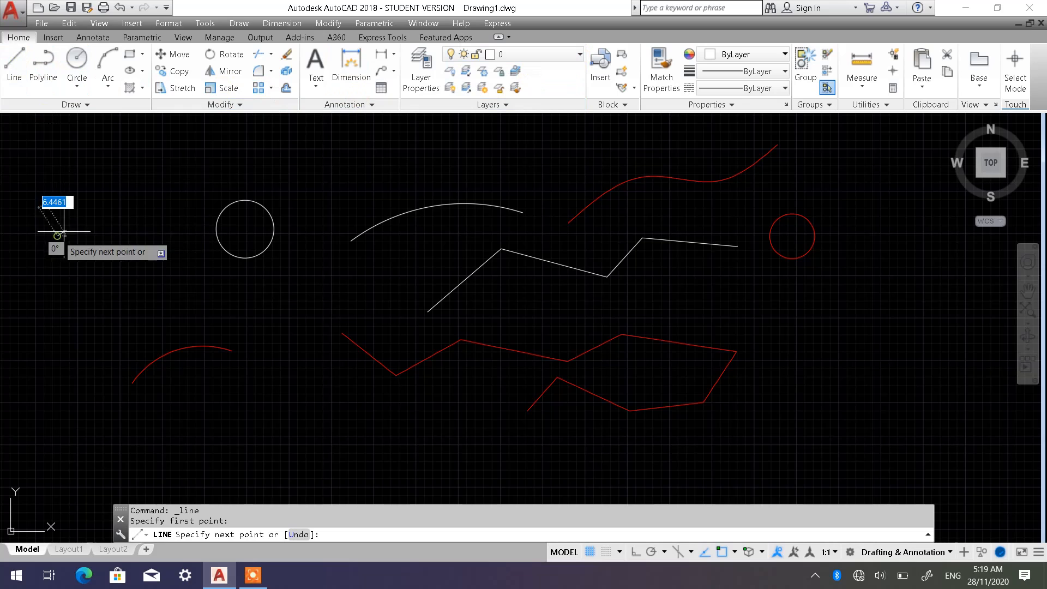
click(177, 199)
click(205, 165)
click(331, 182)
click(302, 265)
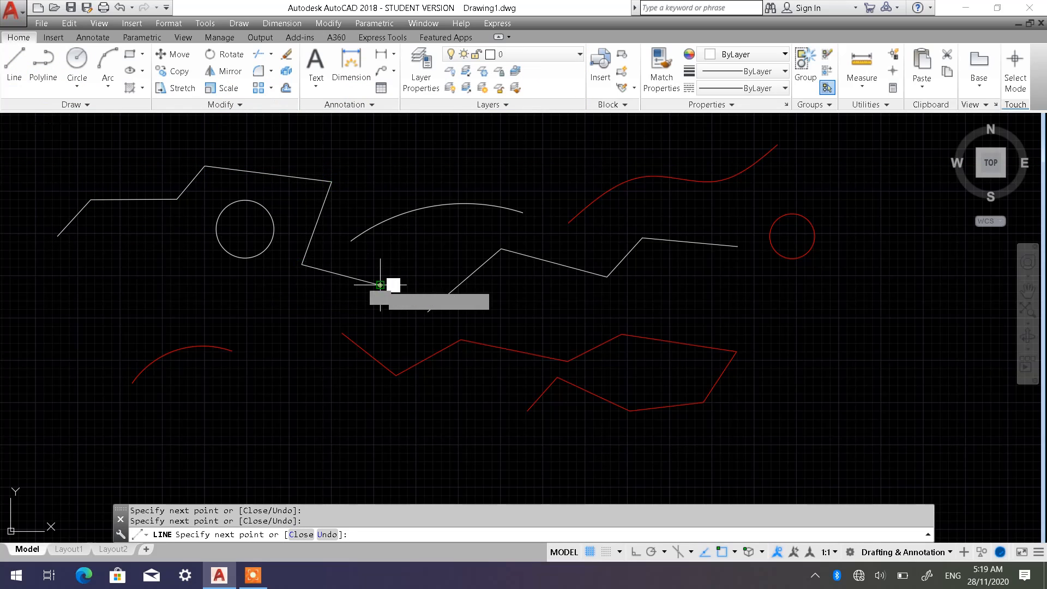
click(380, 285)
click(405, 256)
key(Escape)
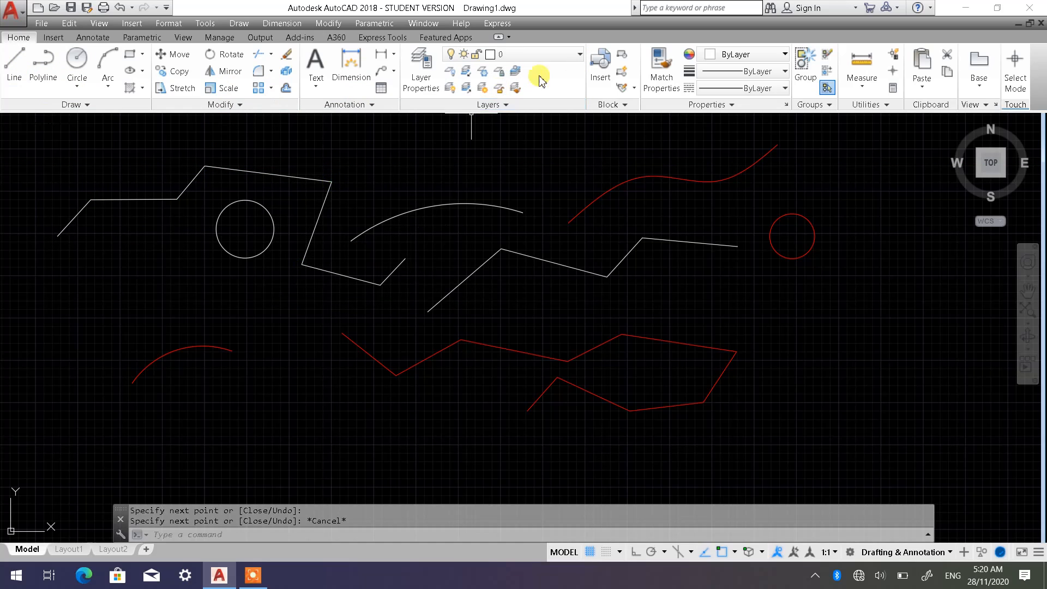
- Make the Yellow layer current and draw a circle with a radius of about 196 below the red circle
click(579, 54)
click(527, 115)
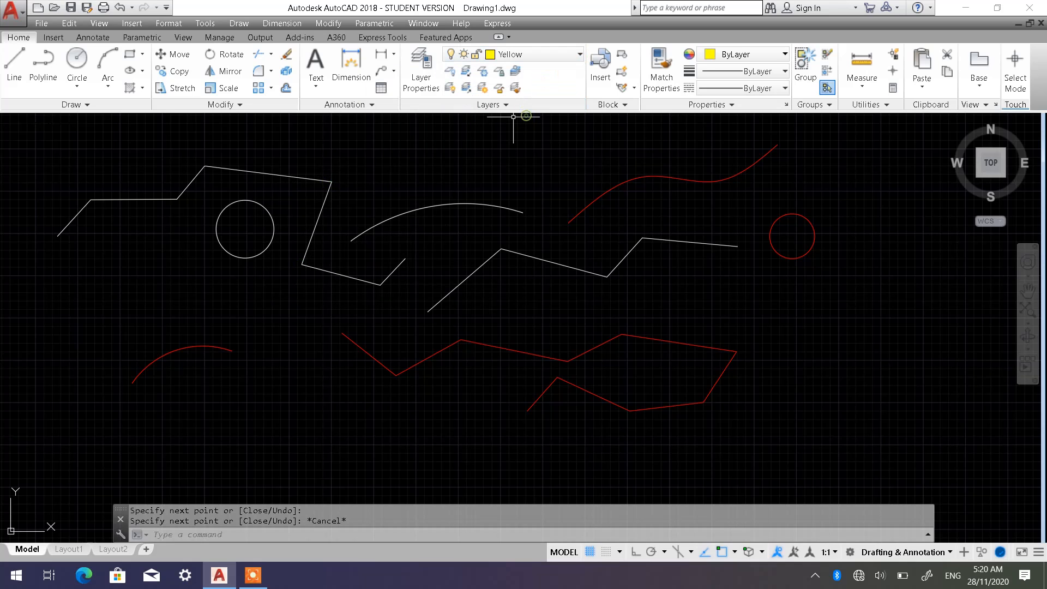
click(77, 58)
click(795, 345)
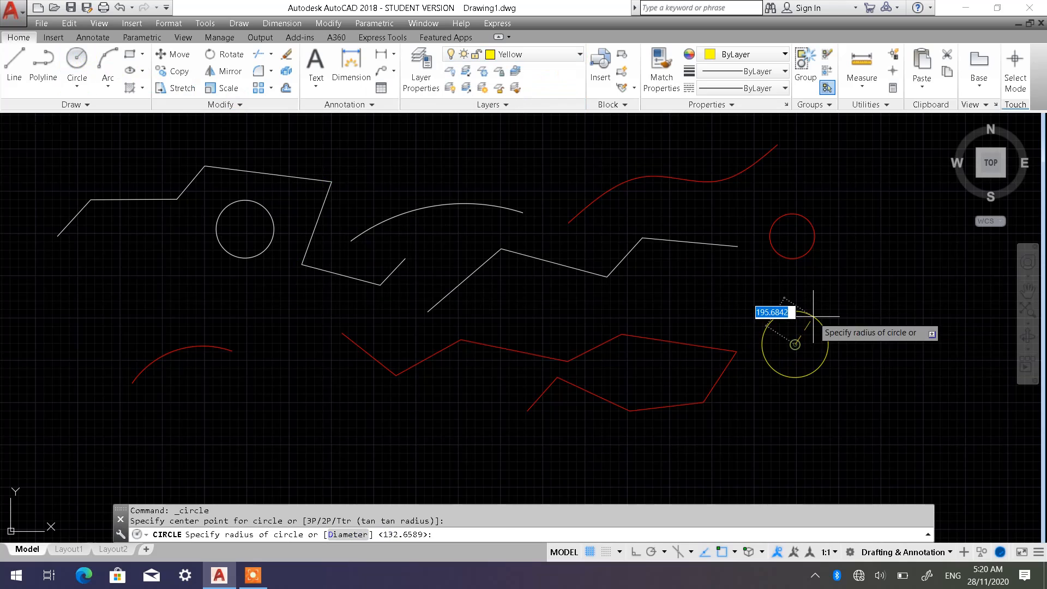
click(813, 316)
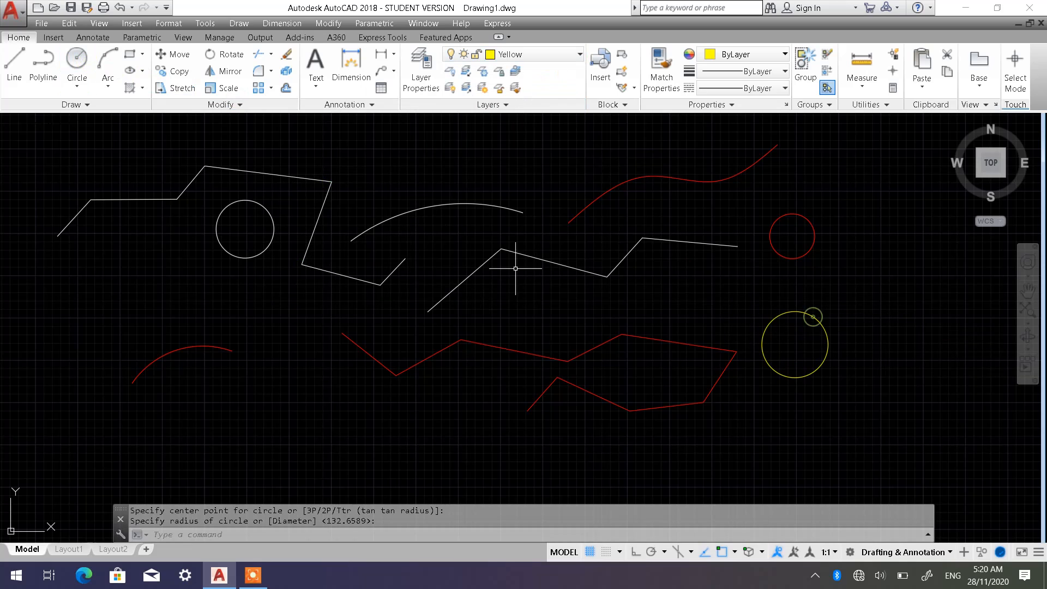
- Draw a wide horizontal ellipse by its center on the Yellow layer, between the white zigzag and the red line chain
click(135, 75)
click(523, 319)
click(622, 318)
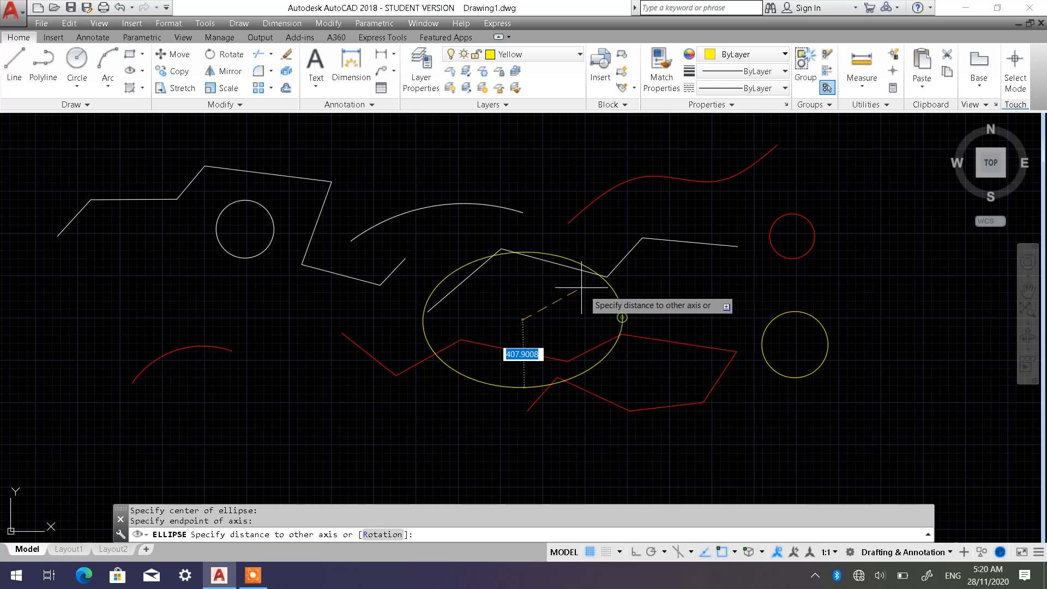
click(539, 284)
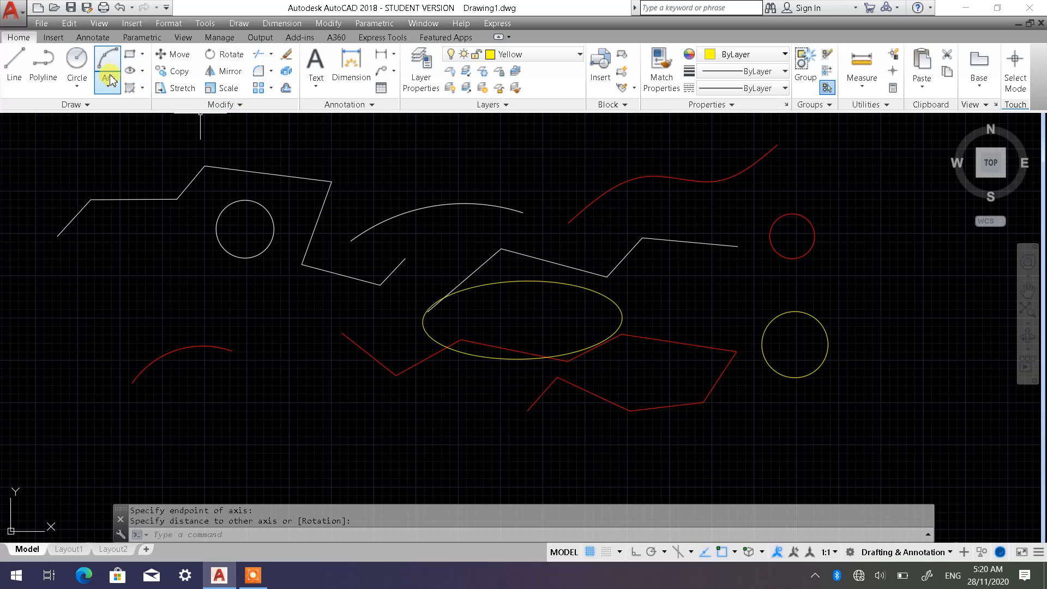
- Draw a three-segment zigzag line chain on the Yellow layer below the red line chain
click(15, 59)
click(306, 390)
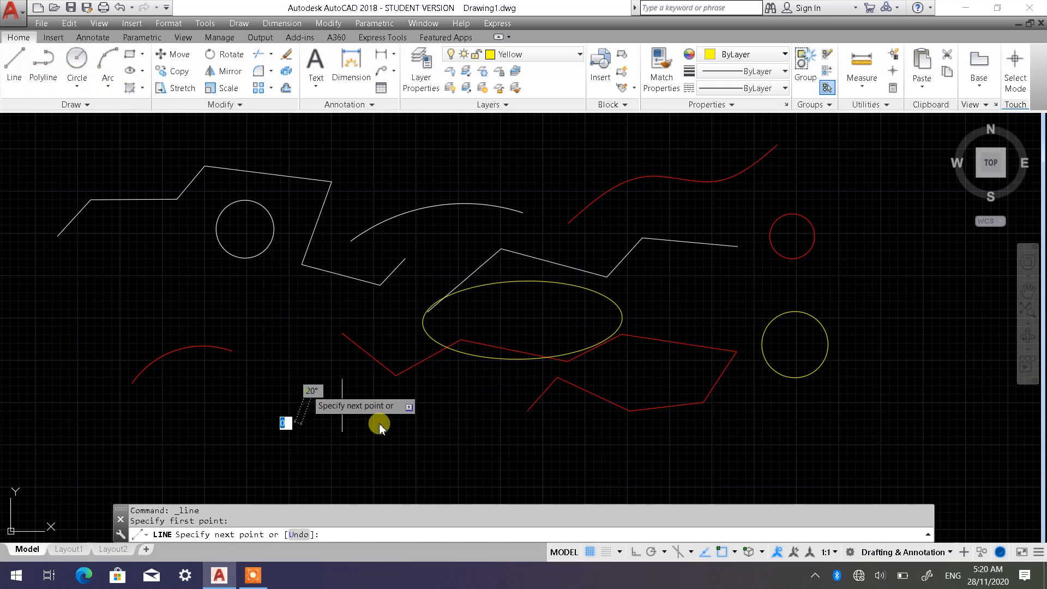
click(436, 448)
click(483, 403)
click(576, 447)
key(Escape)
key(Escape)
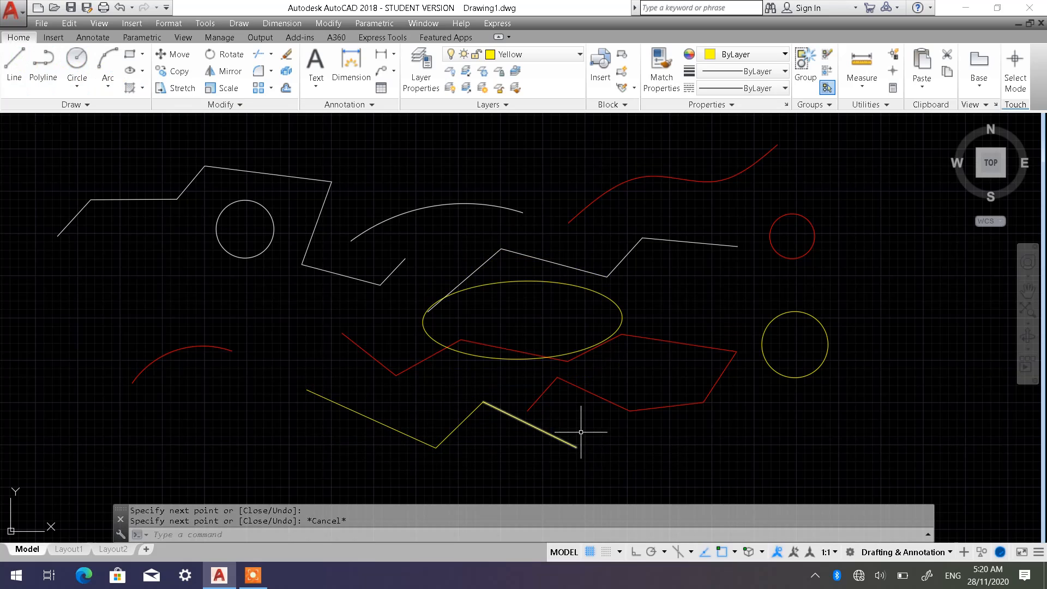
- Make the Green layer current and draw a closed four-sided outline with lines above the white arc
click(577, 55)
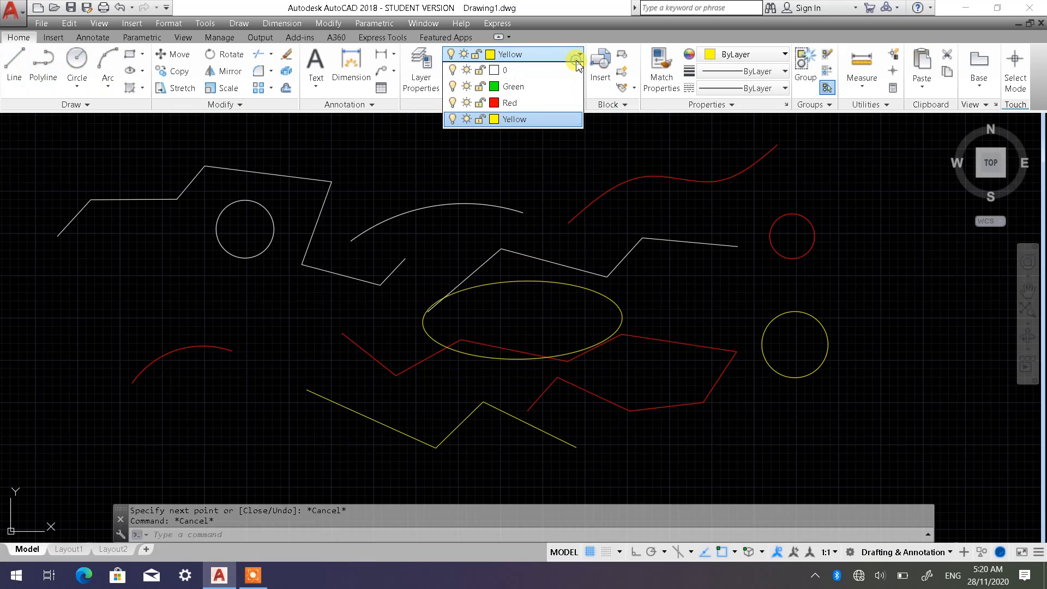
click(549, 96)
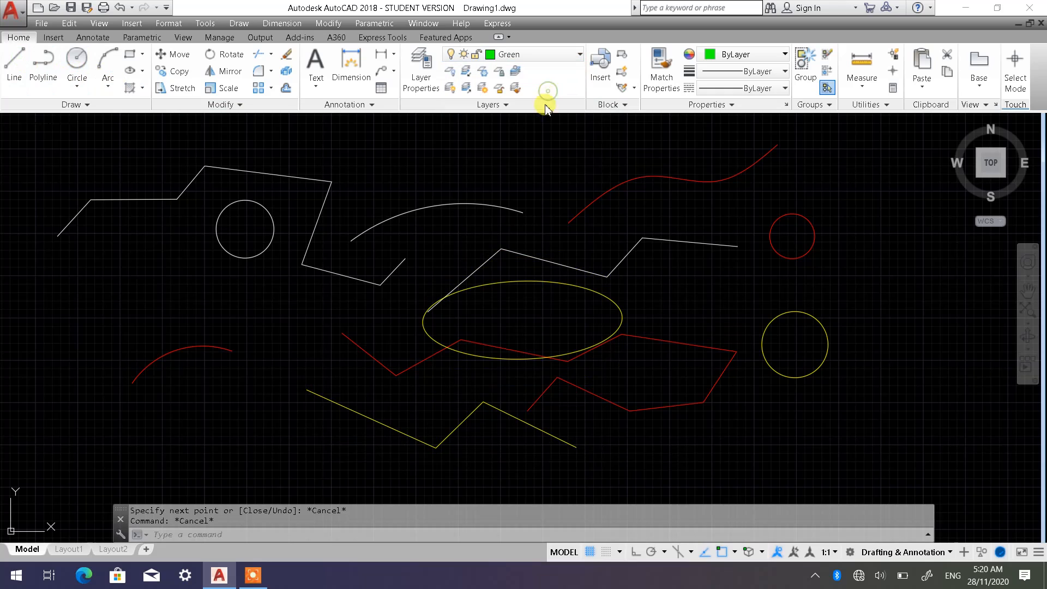
click(14, 68)
click(405, 150)
click(469, 146)
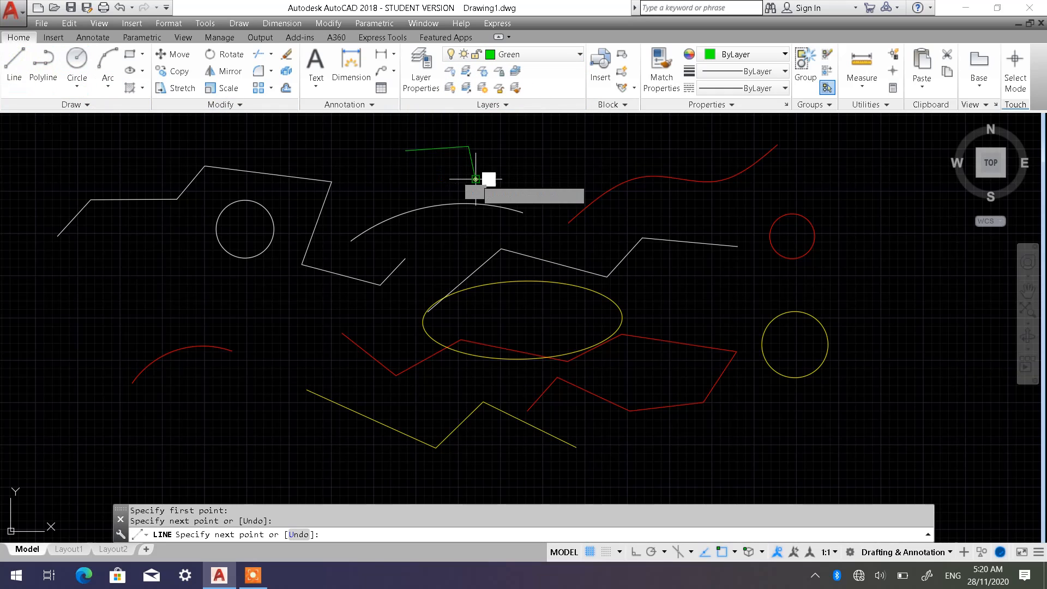
click(476, 179)
click(407, 195)
click(406, 150)
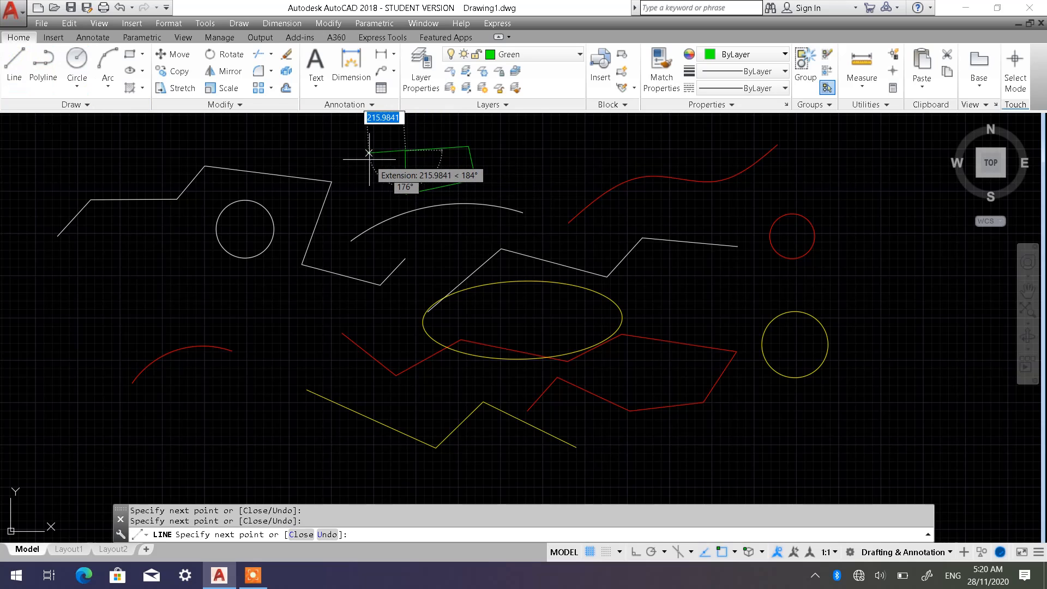
key(Escape)
- Draw a large three-point arc on the Green layer, arching over the red circle
click(103, 68)
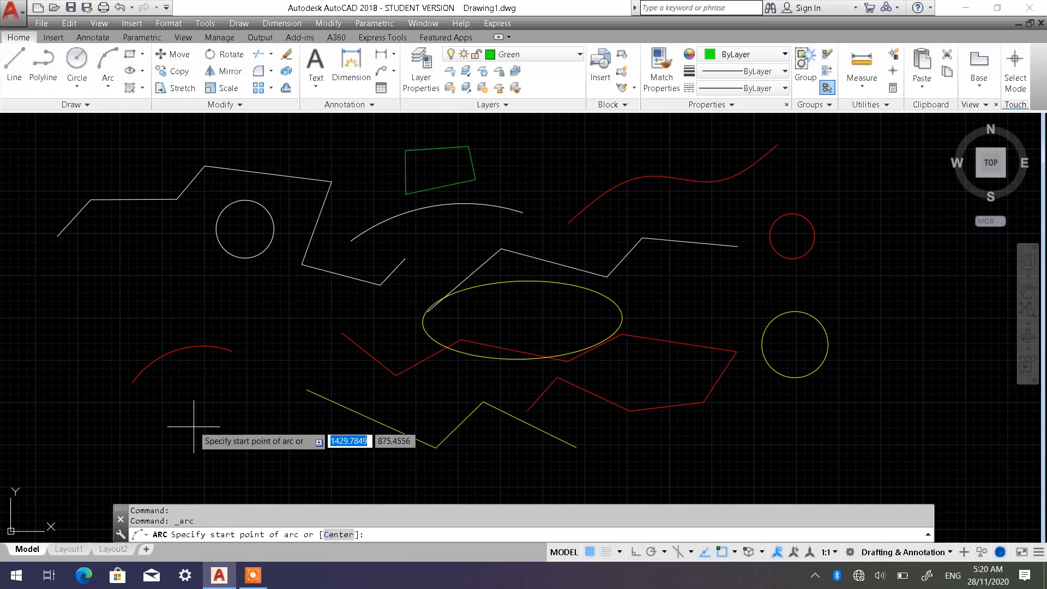
click(666, 285)
click(853, 182)
click(899, 255)
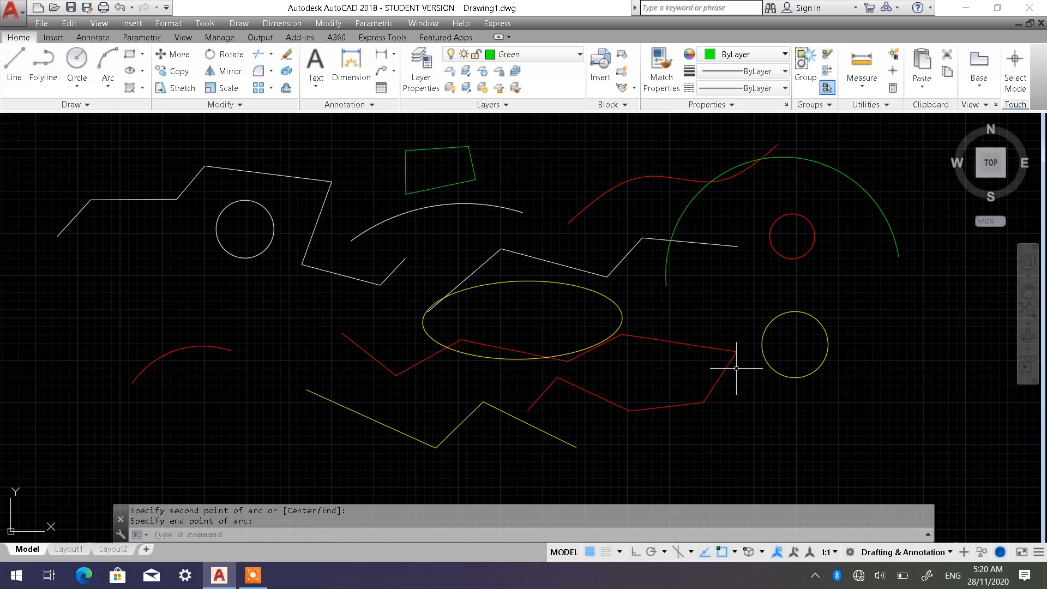
- Draw a six-segment line chain on the Green layer in the empty area far right of the existing objects, looping back beneath itself
scroll(739, 363, down, 2)
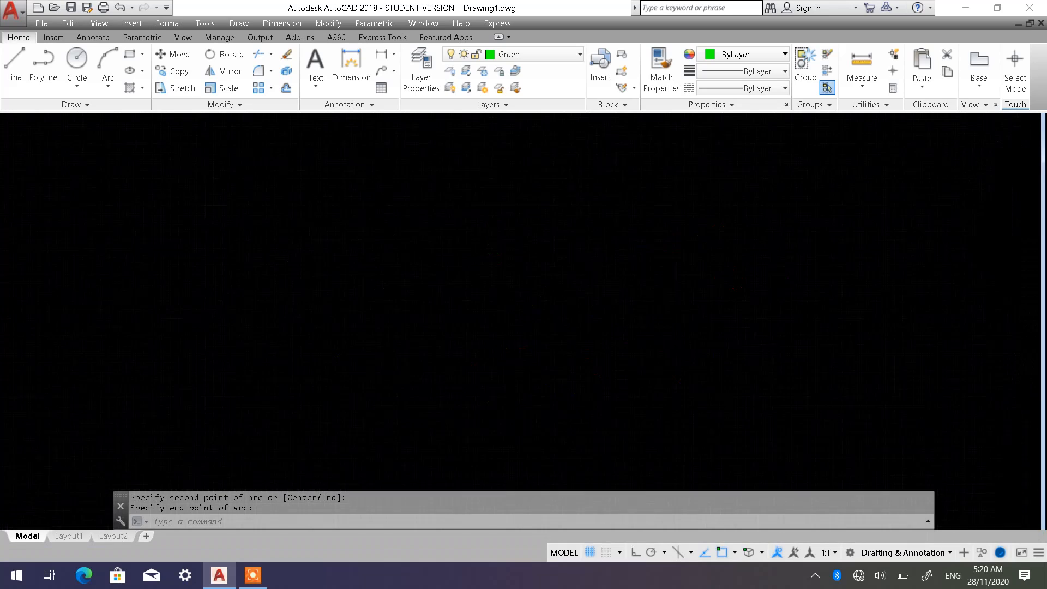
middle_drag(668, 359, 140, 360)
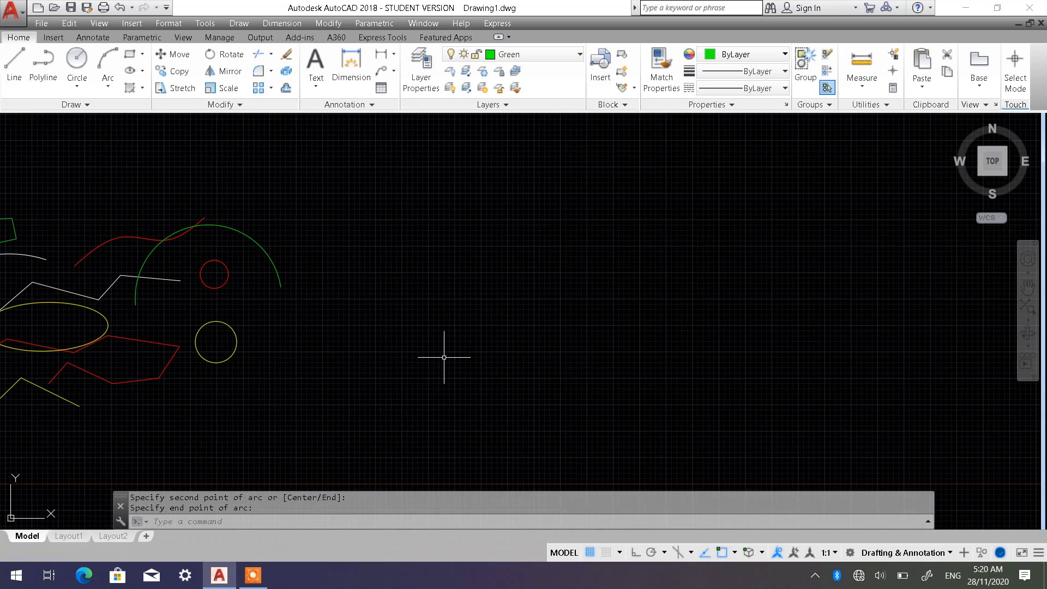
middle_drag(537, 357, 278, 362)
middle_click(325, 371)
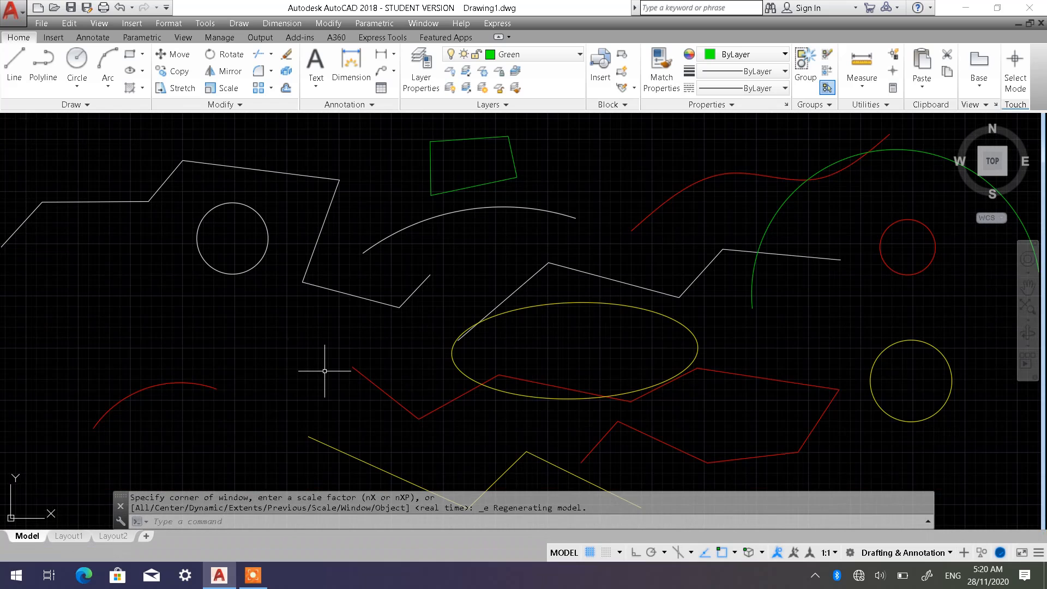
scroll(655, 337, down, 8)
middle_drag(717, 321, 97, 313)
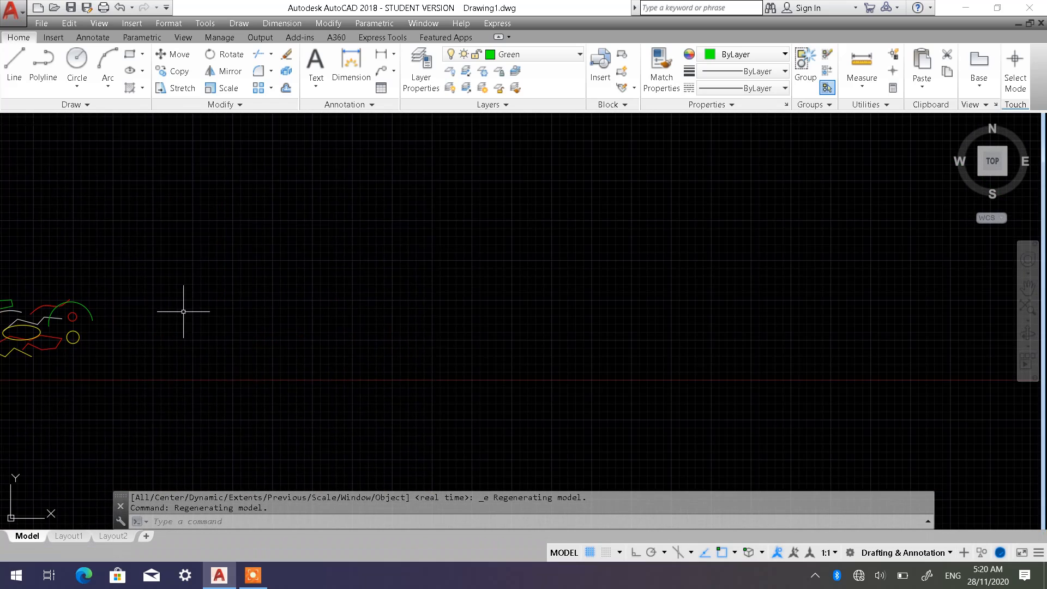
scroll(437, 328, up, 2)
scroll(447, 323, up, 2)
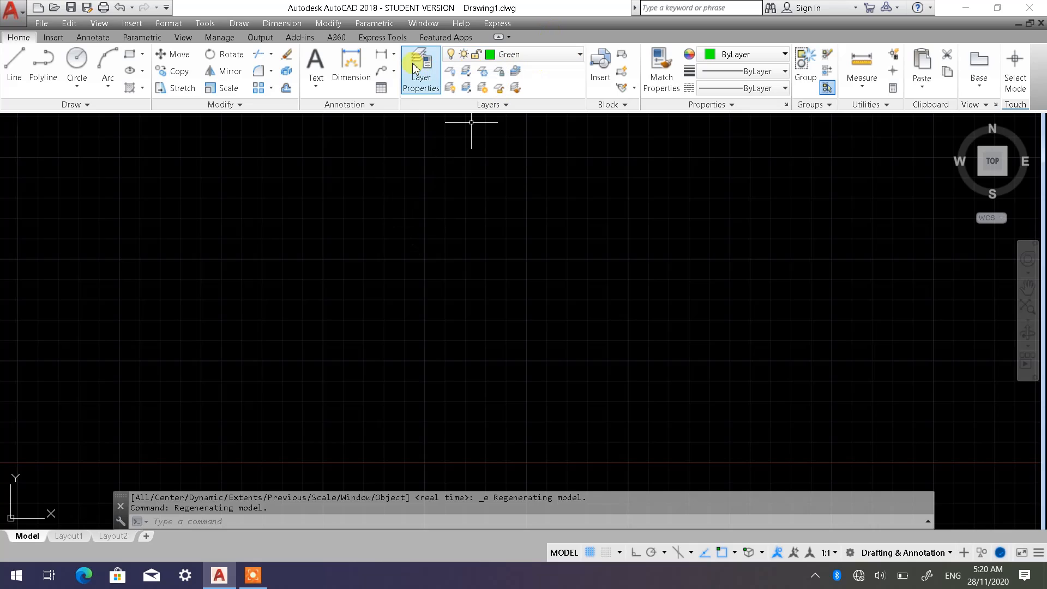
click(15, 68)
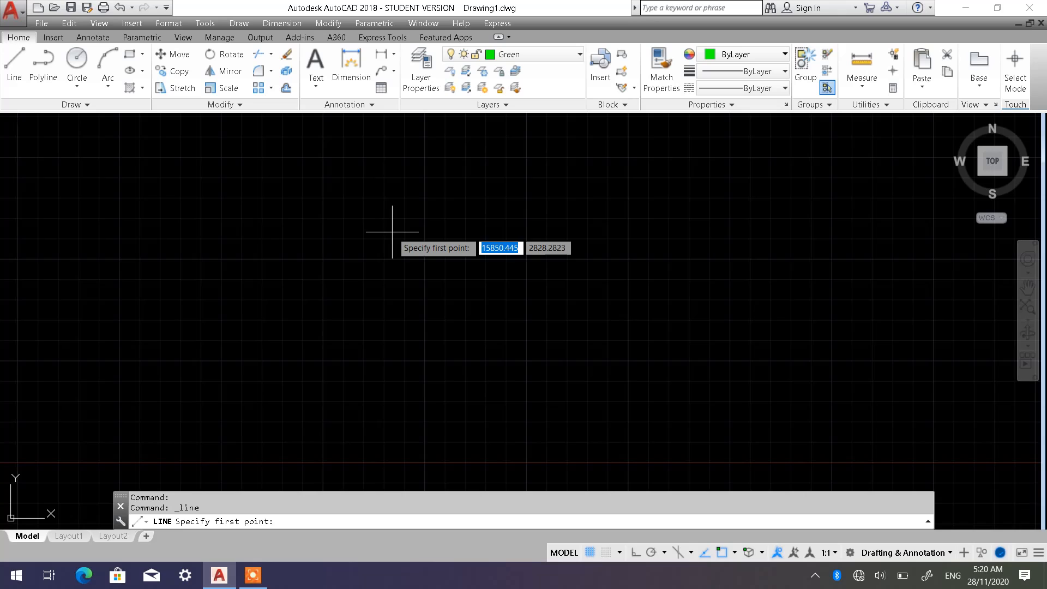
click(340, 213)
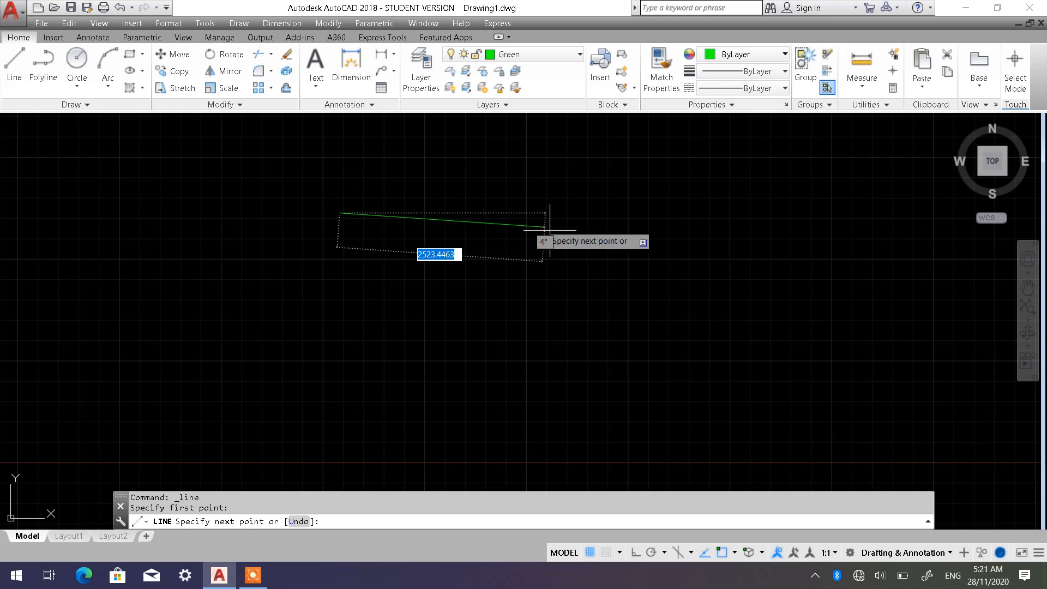
click(511, 172)
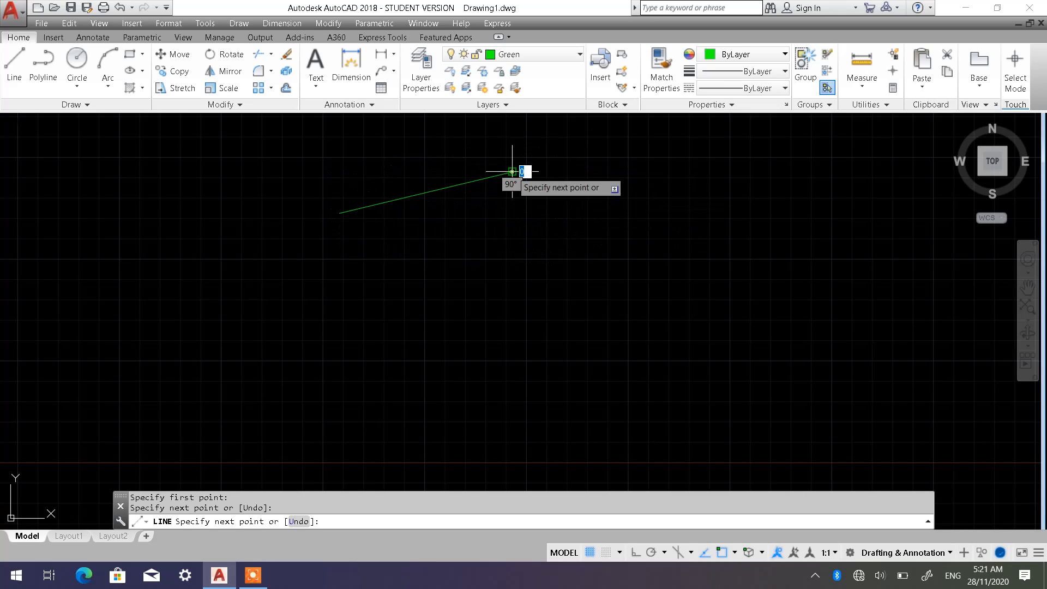
click(692, 208)
click(770, 178)
click(868, 214)
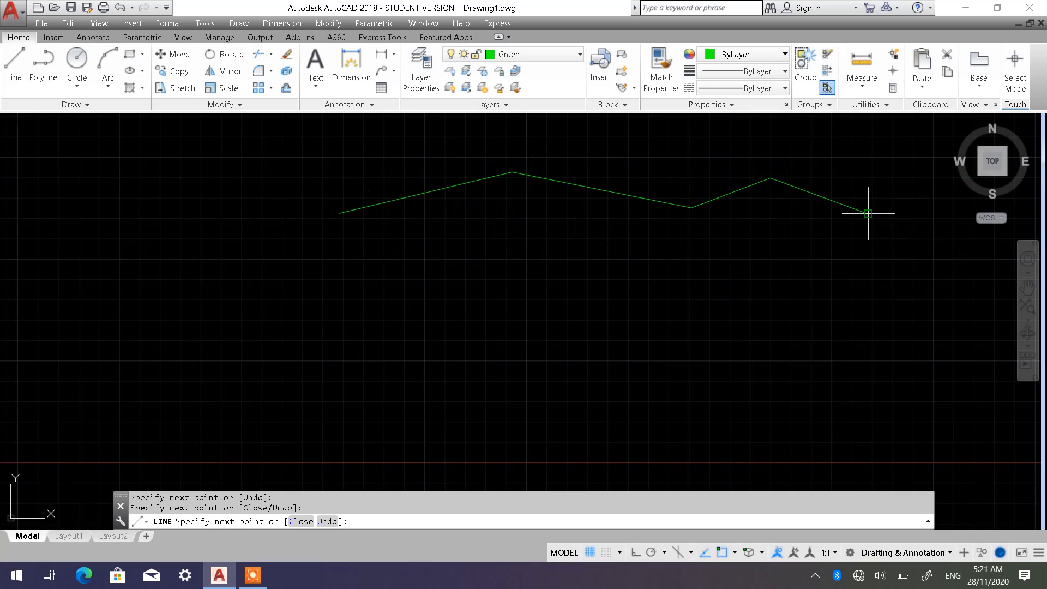
click(827, 290)
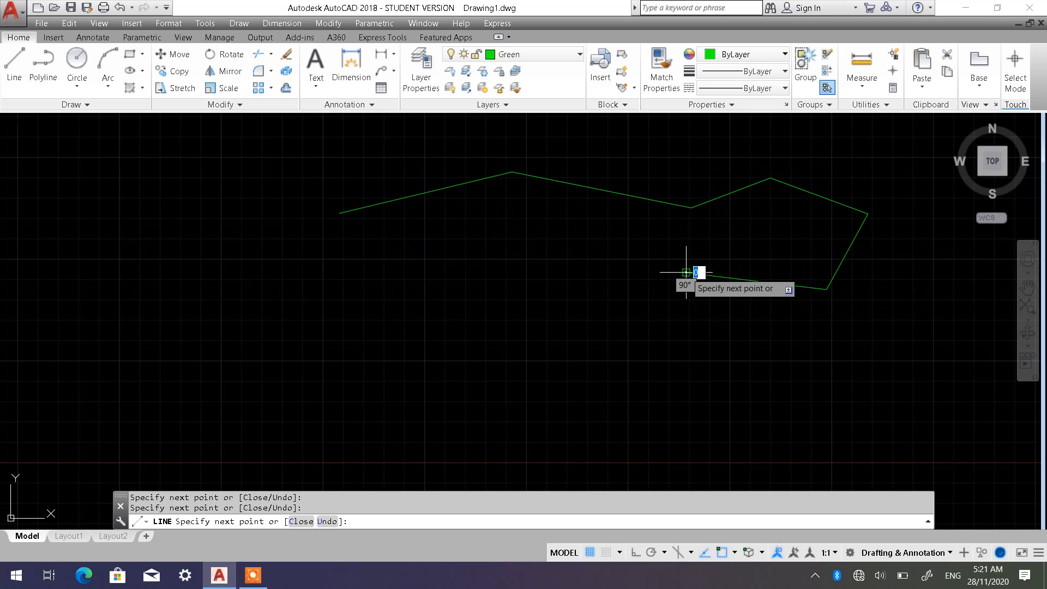
key(Escape)
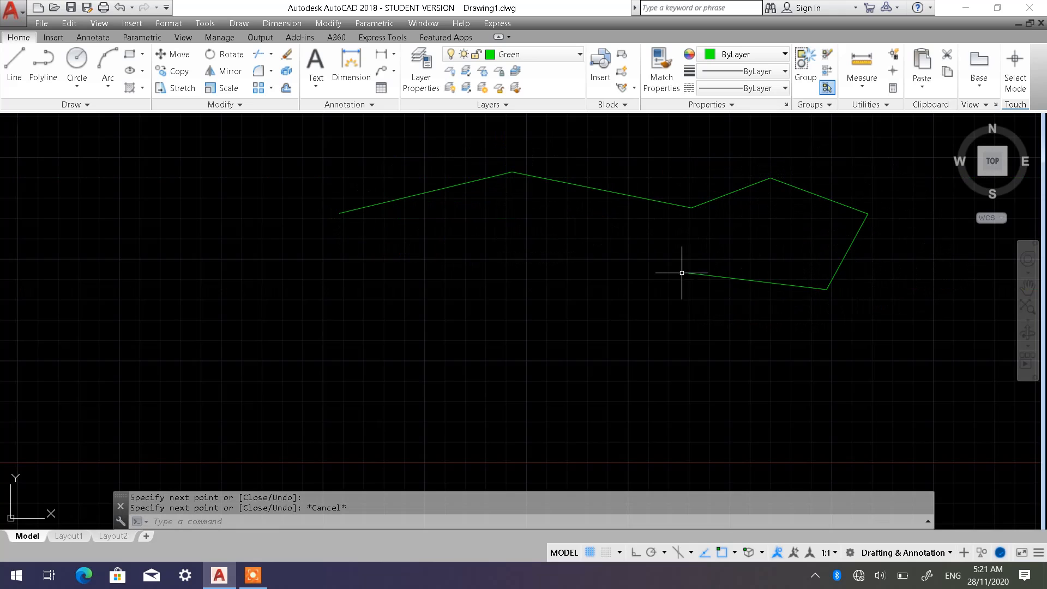
- Draw a circle with a radius of about 321 on the Green layer, to the right of the new green line chain
scroll(549, 306, down, 2)
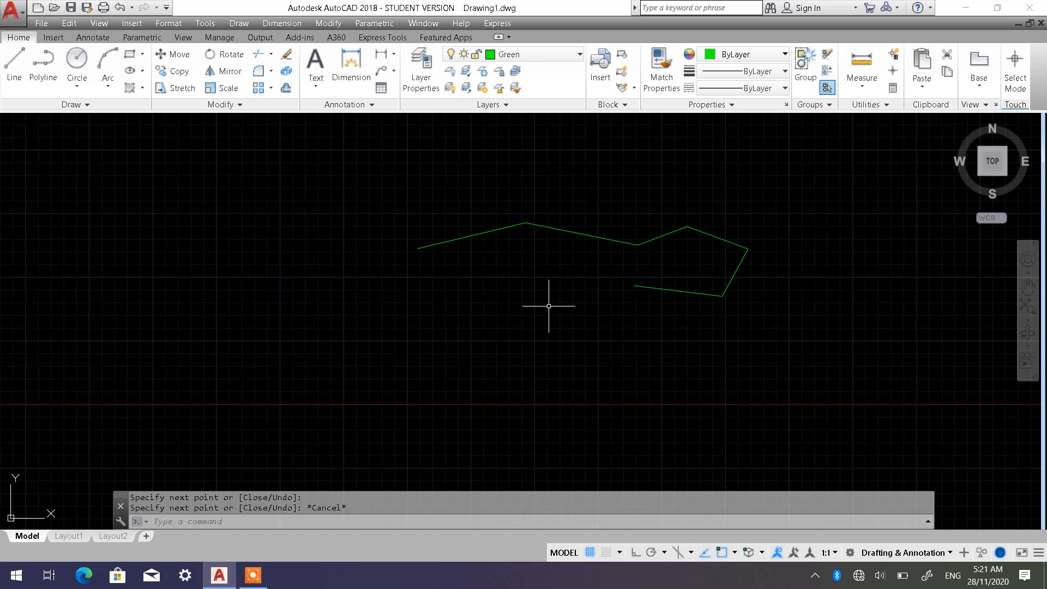
middle_drag(476, 283, 160, 290)
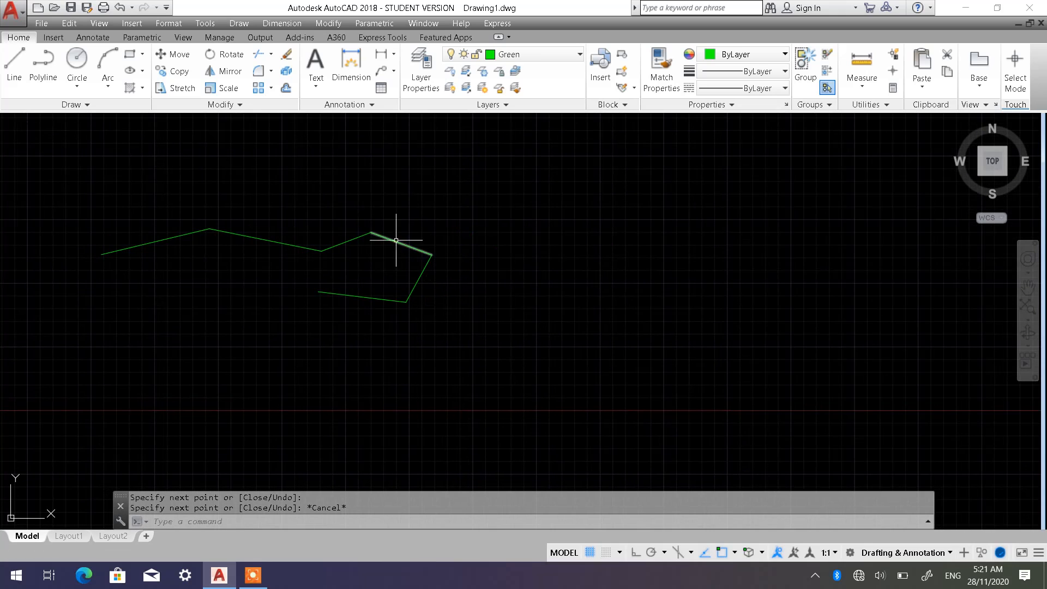
click(88, 80)
click(554, 287)
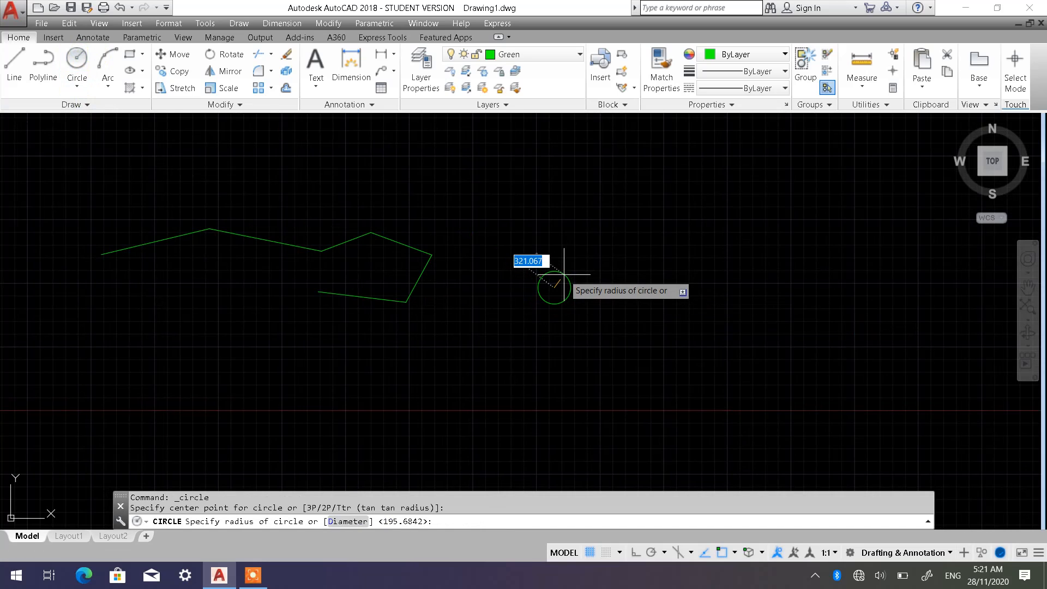
click(564, 275)
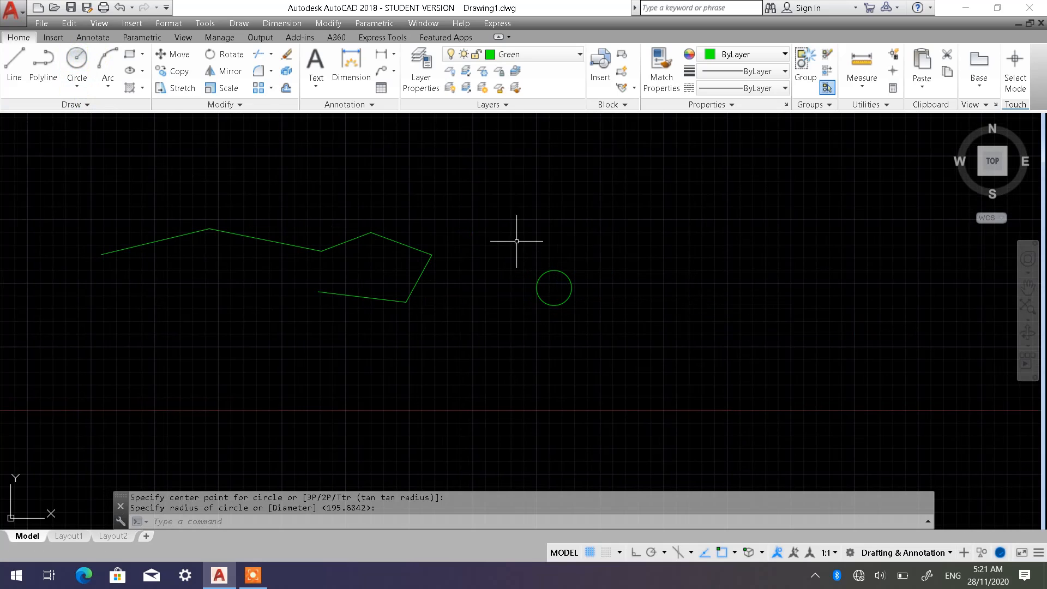
- Copy the green circle from its center about 3078 units horizontally to the right, with ortho mode turned on
click(176, 71)
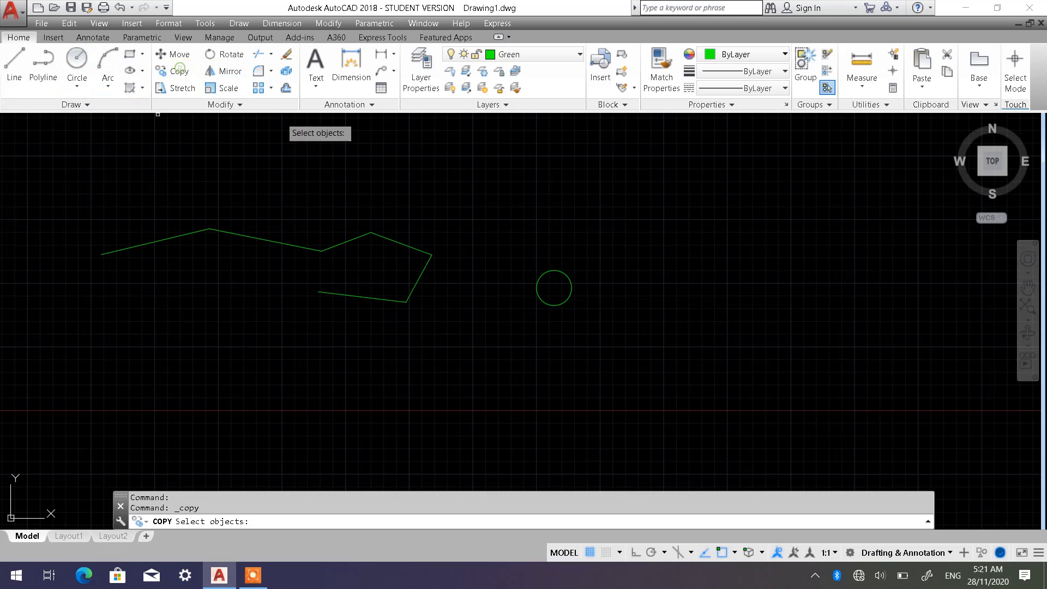
click(576, 325)
click(552, 288)
key(Return)
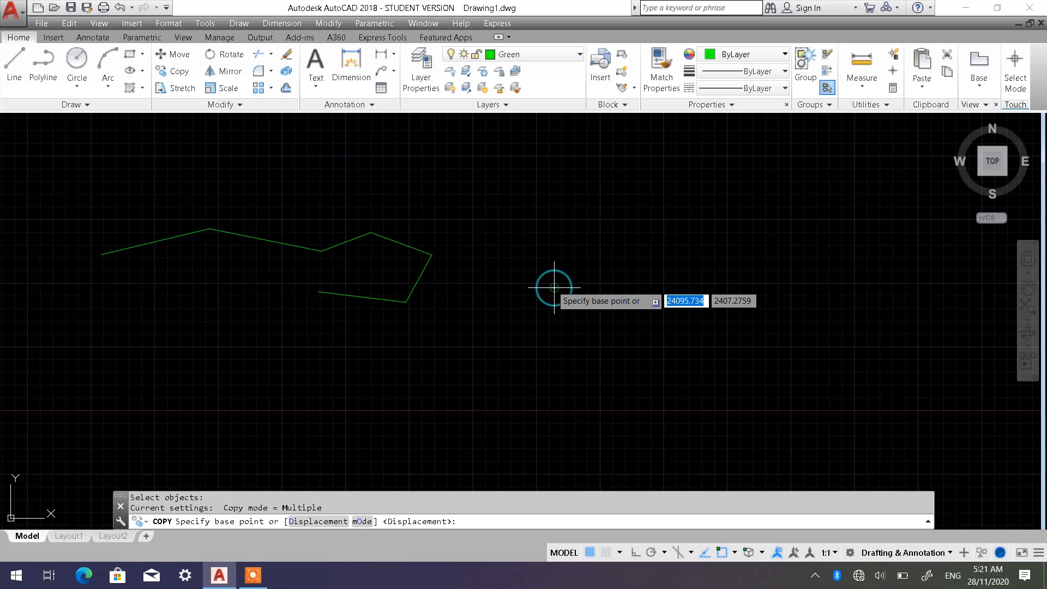
click(552, 285)
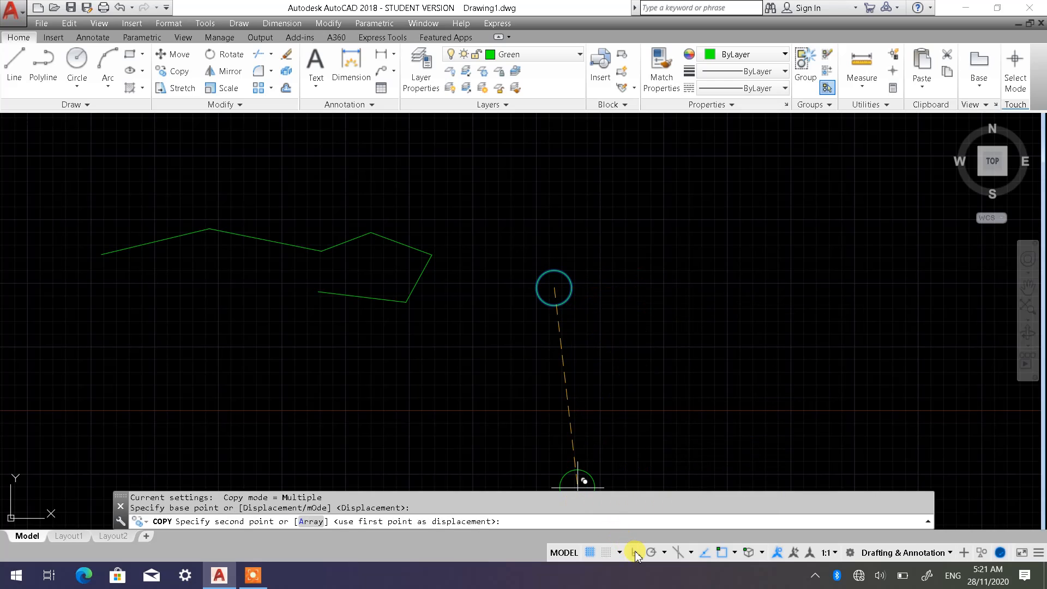
click(636, 554)
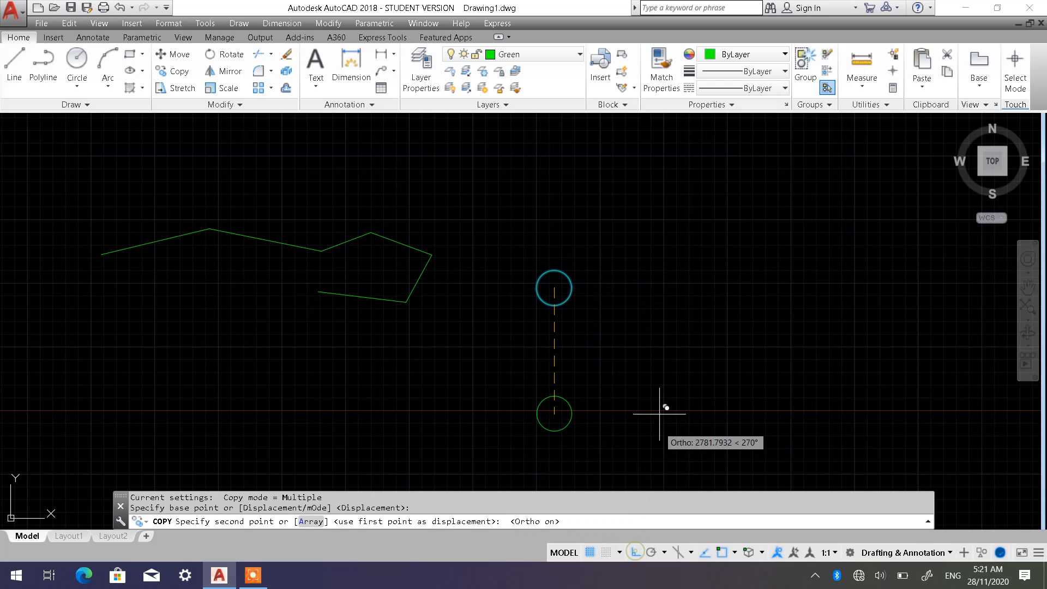
click(709, 312)
key(Escape)
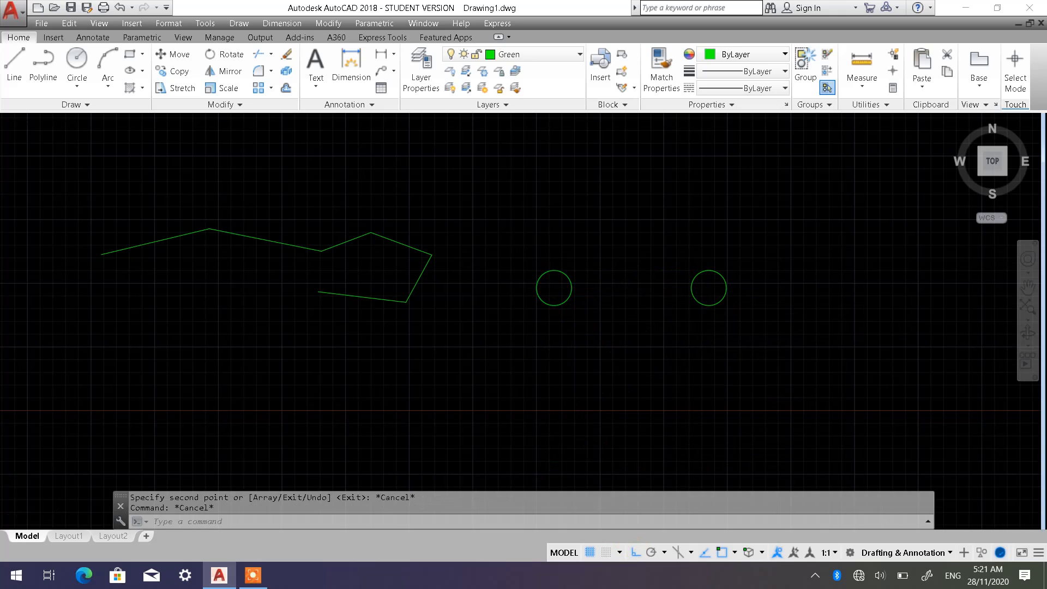
- Draw a horizontal line joining the centers of the two green circles
scroll(640, 277, up, 4)
middle_drag(640, 277, 578, 294)
scroll(578, 294, down, 2)
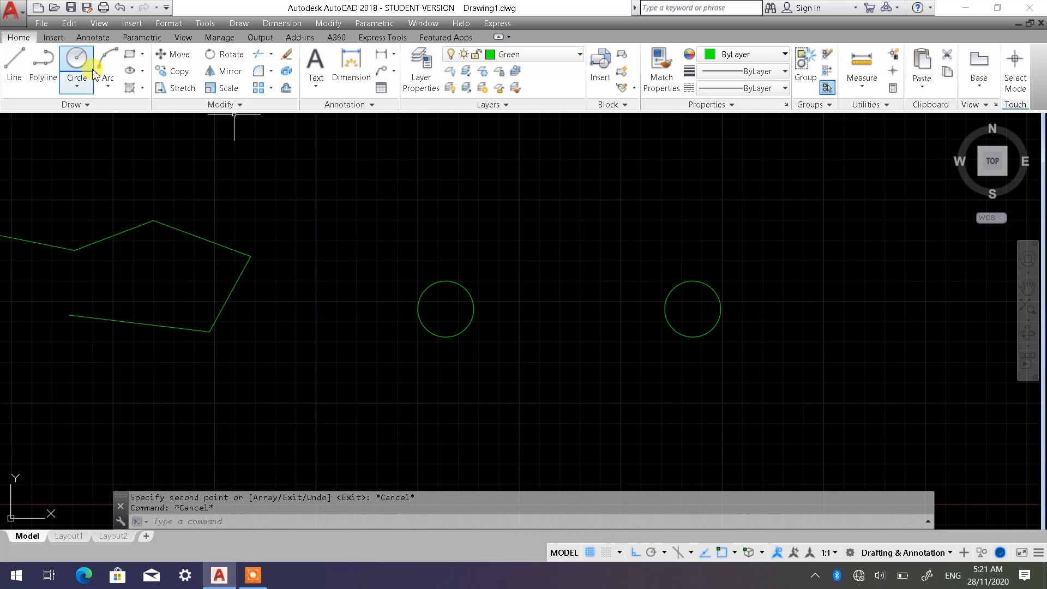
click(27, 63)
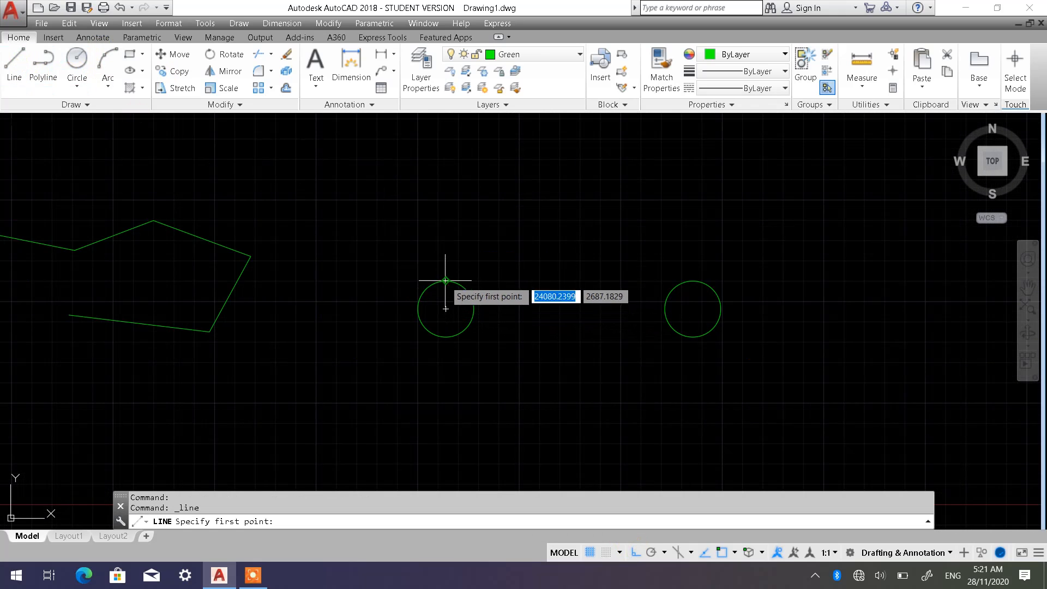
click(441, 308)
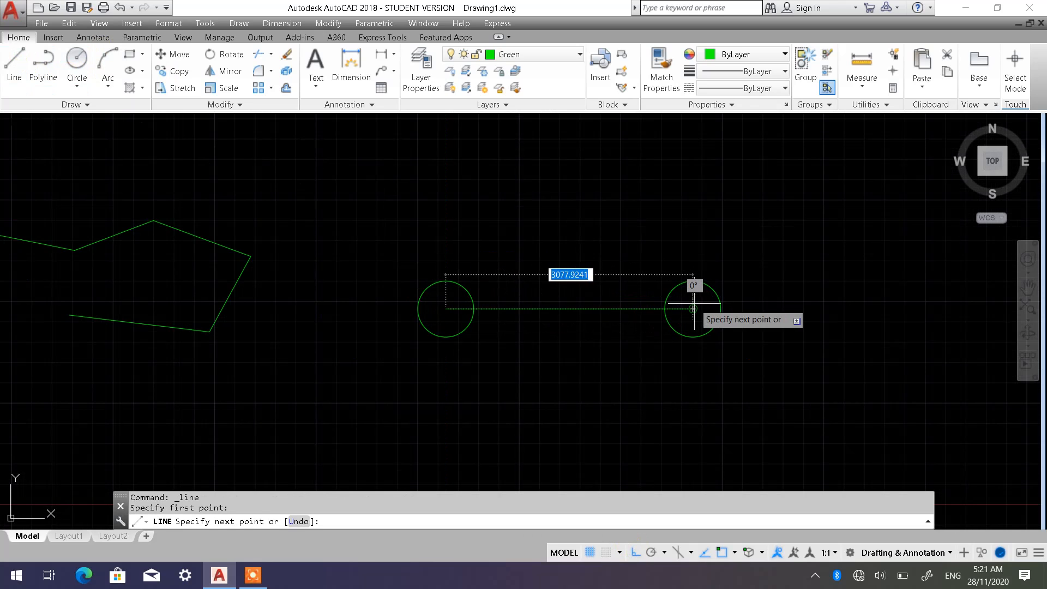
click(693, 303)
key(Escape)
key(Escape)
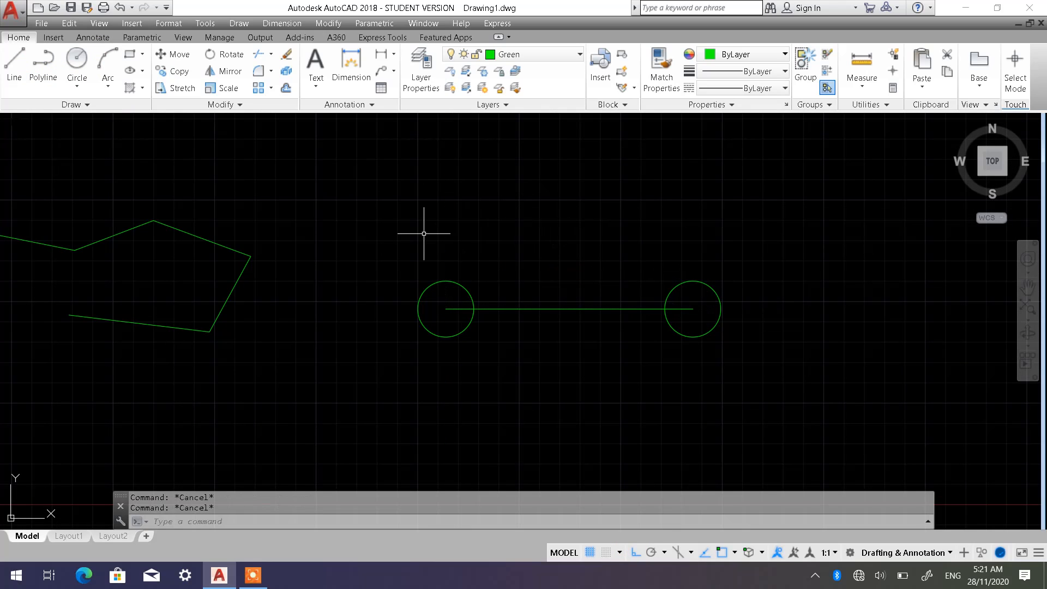
- Draw a circle centered on the connecting line's midpoint, roughly twice the size of the two end circles
scroll(466, 219, down, 2)
middle_drag(470, 208, 466, 228)
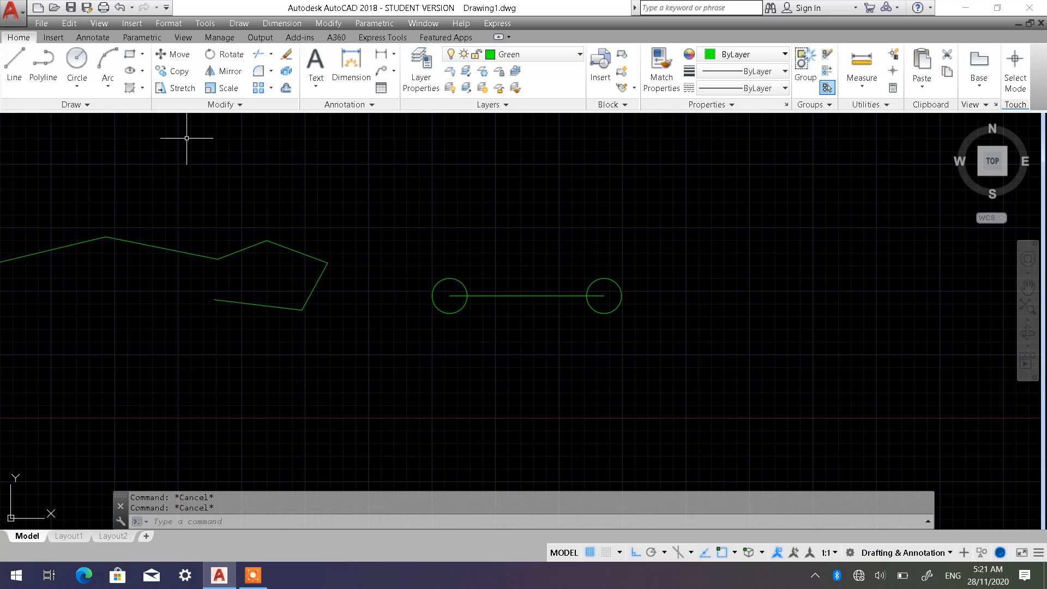
click(77, 58)
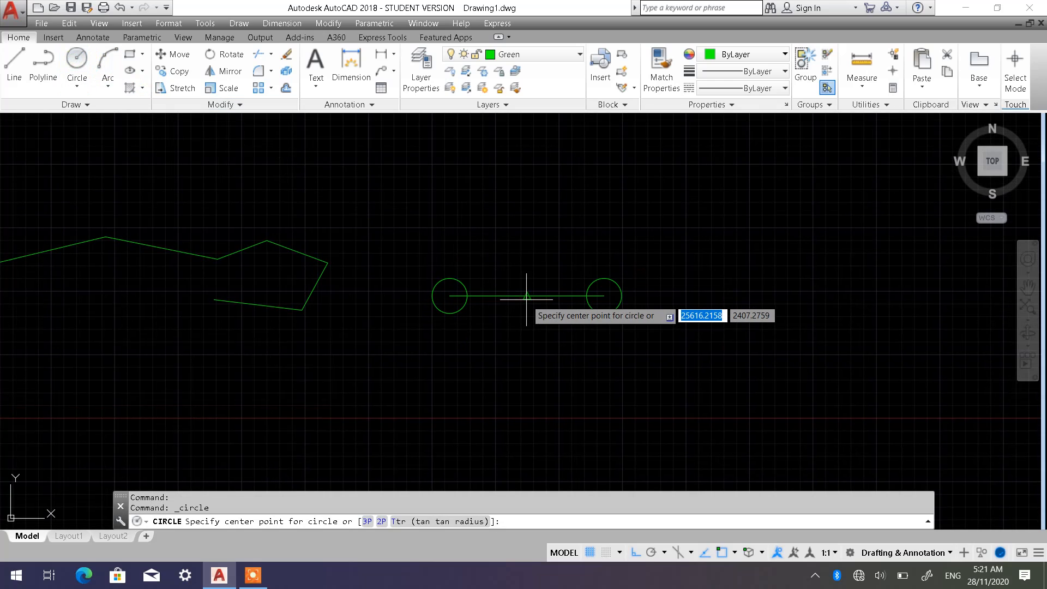
click(526, 296)
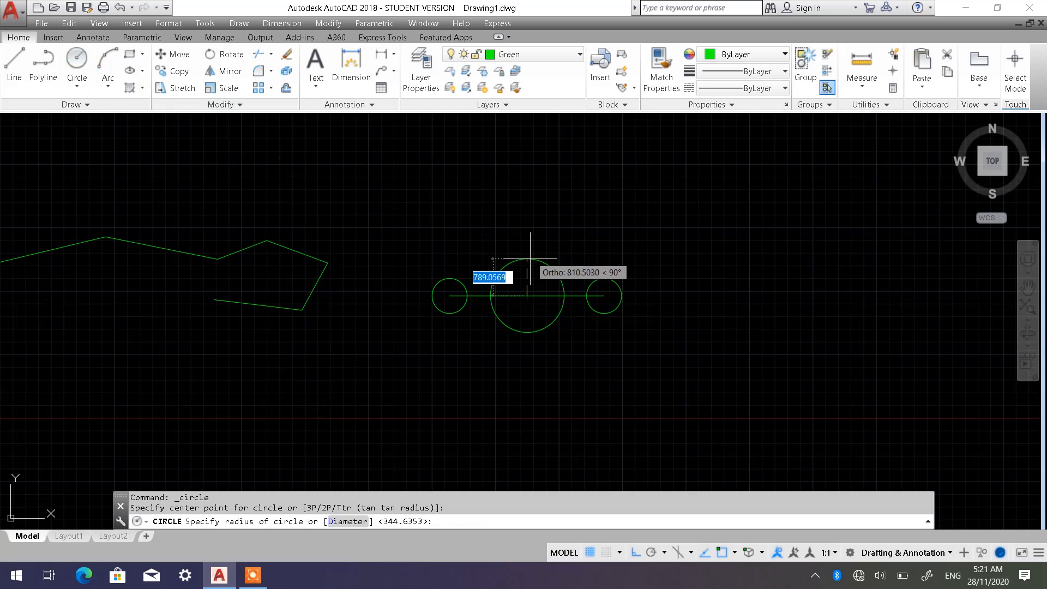
key(Escape)
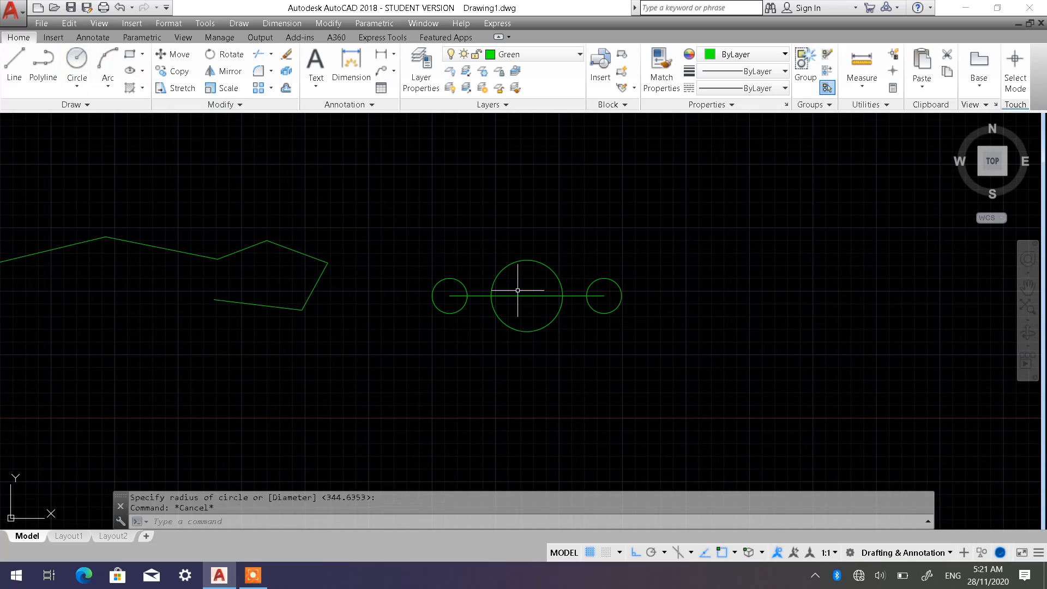
- Draw a line tangent to the upper side of the left small circle and the upper side of the large middle circle, using tangent snaps
click(14, 63)
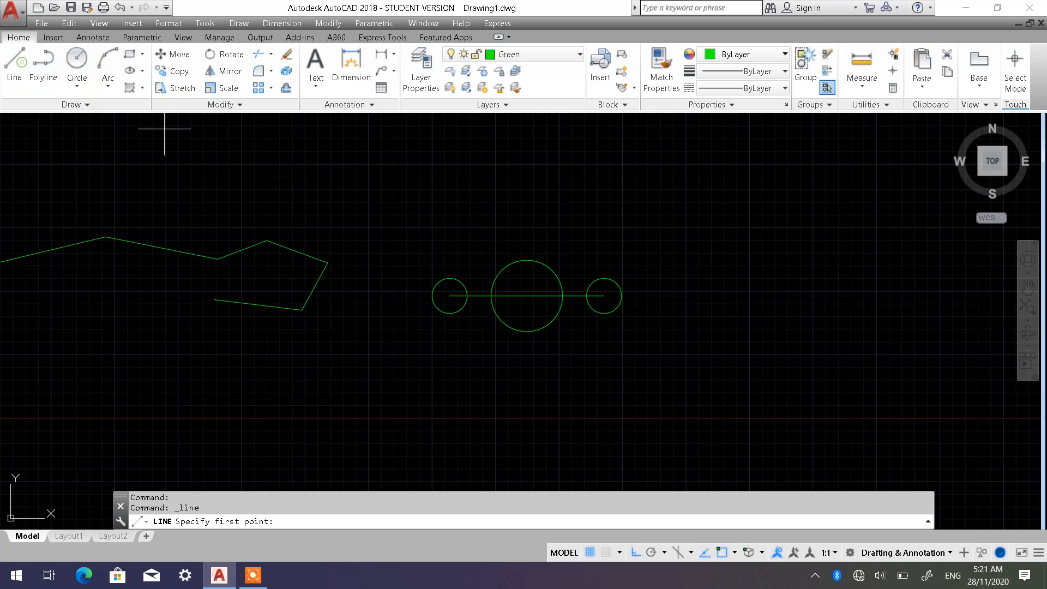
shift+right_click(396, 209)
click(423, 409)
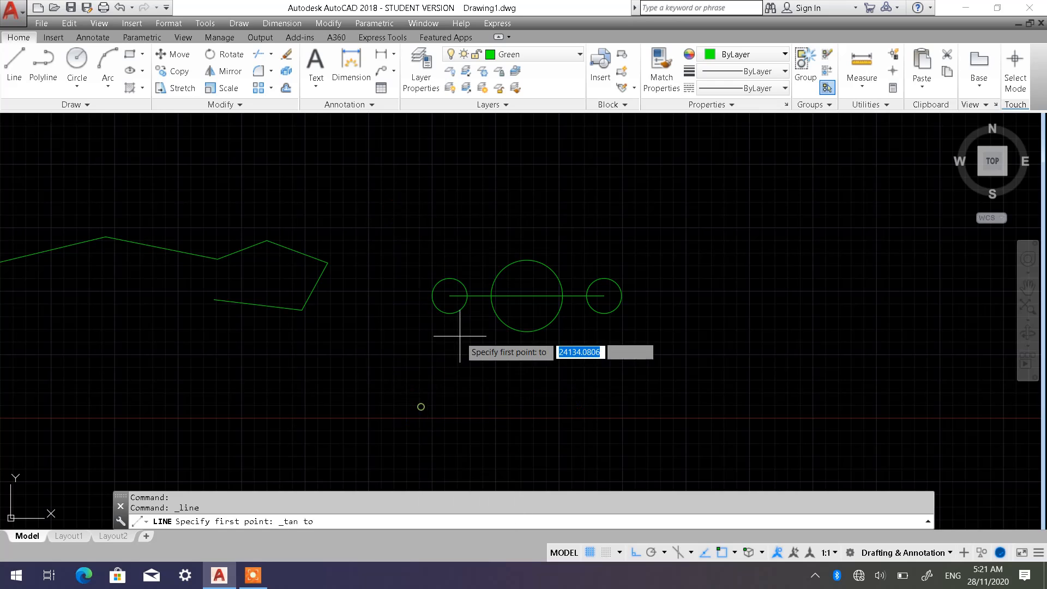
click(448, 278)
shift+right_click(498, 243)
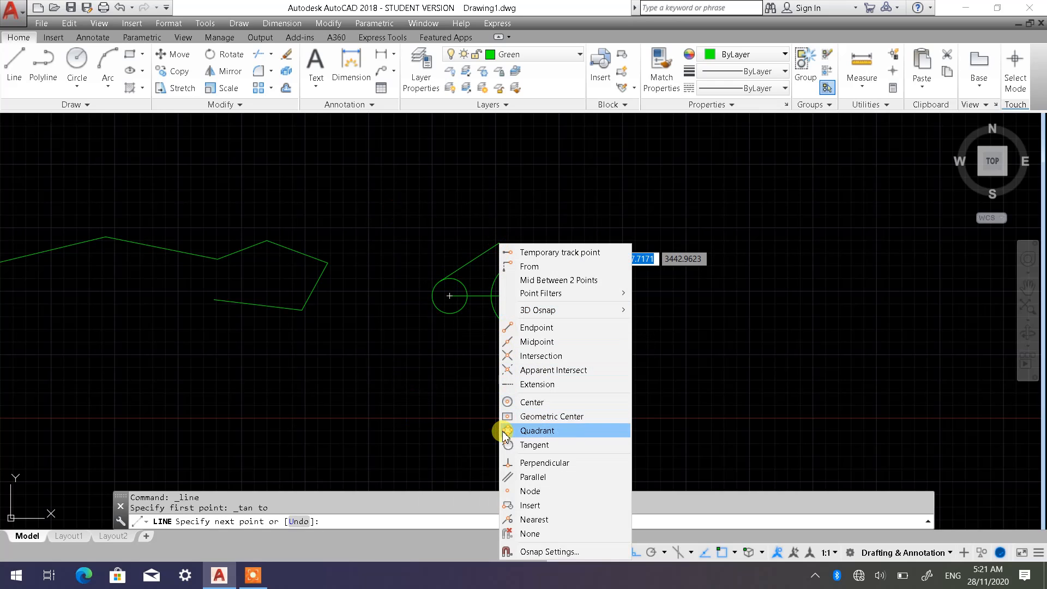
click(528, 431)
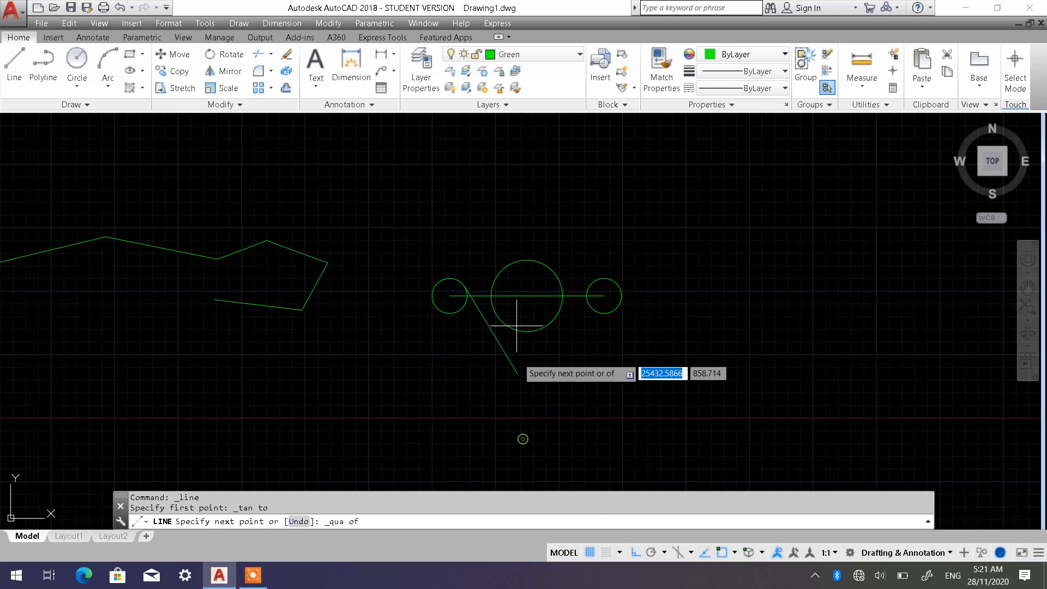
shift+right_click(505, 263)
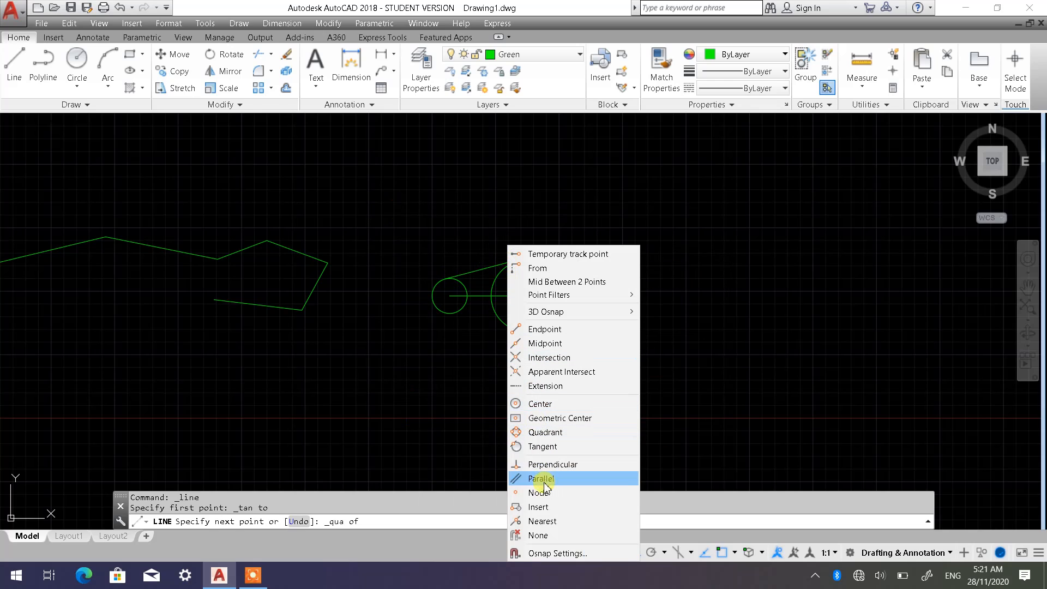
click(542, 446)
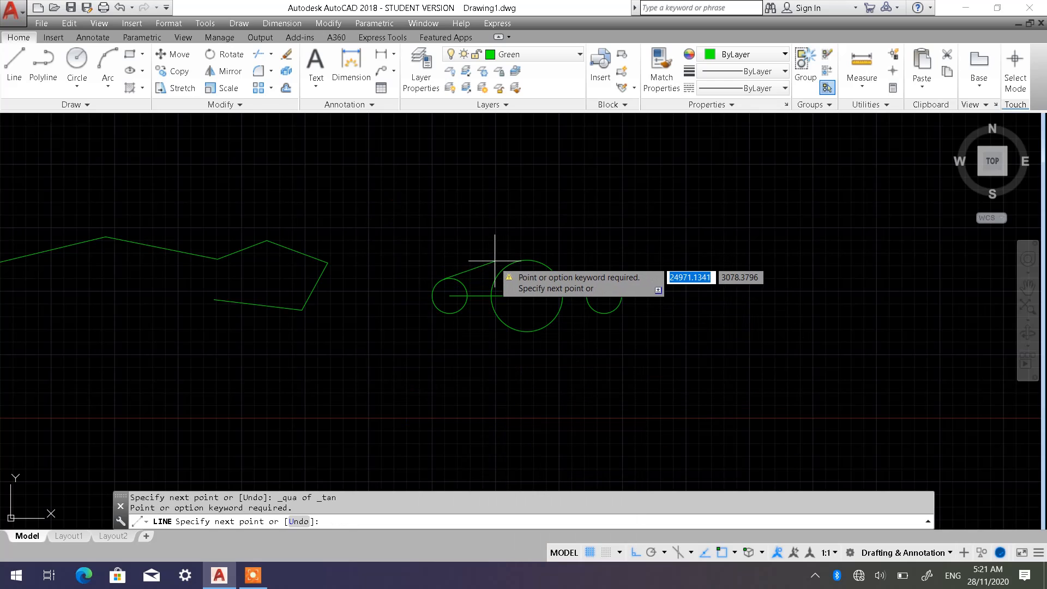
shift+right_click(505, 267)
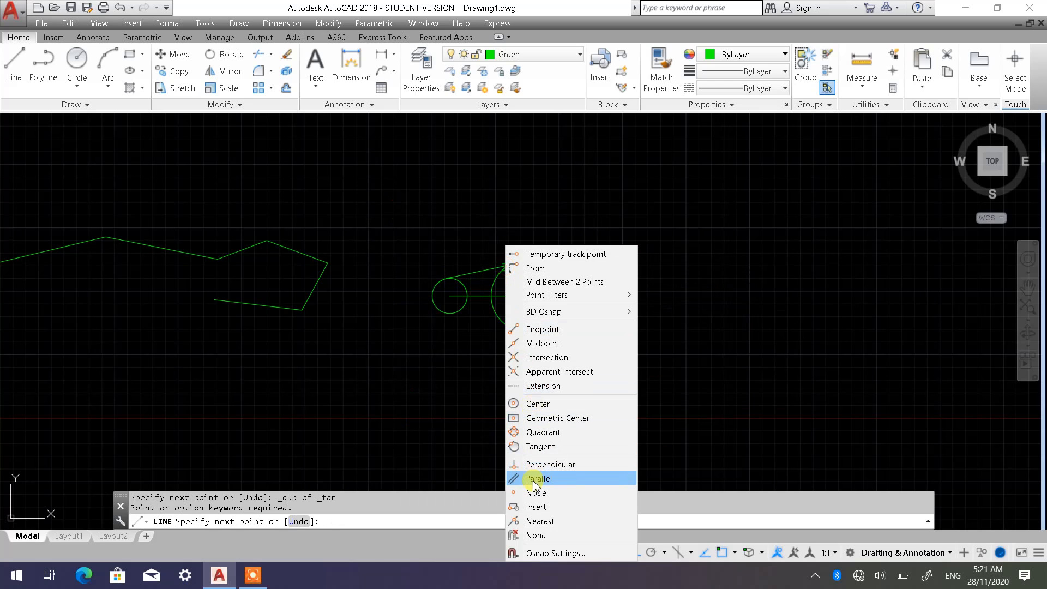
click(535, 444)
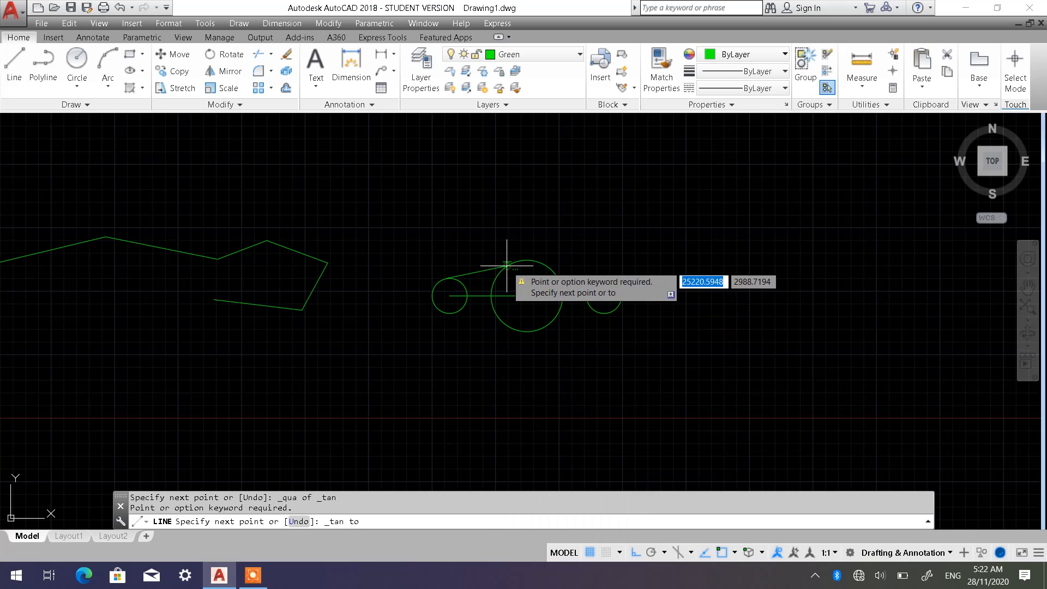
click(524, 262)
key(Escape)
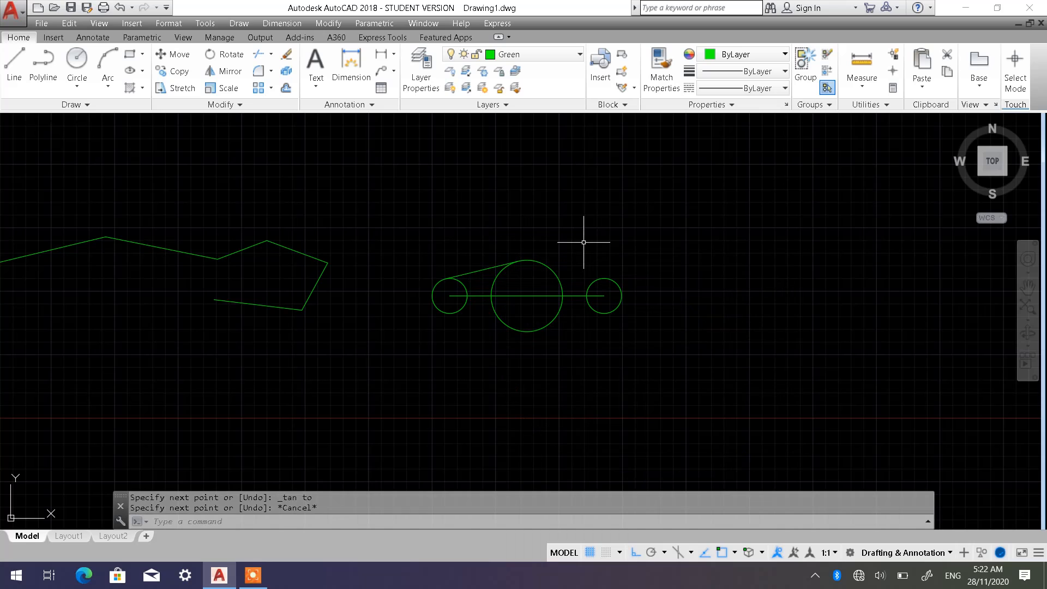
- Mirror the upper tangent line to the right about the large circle's vertical axis, keeping the source line
click(223, 71)
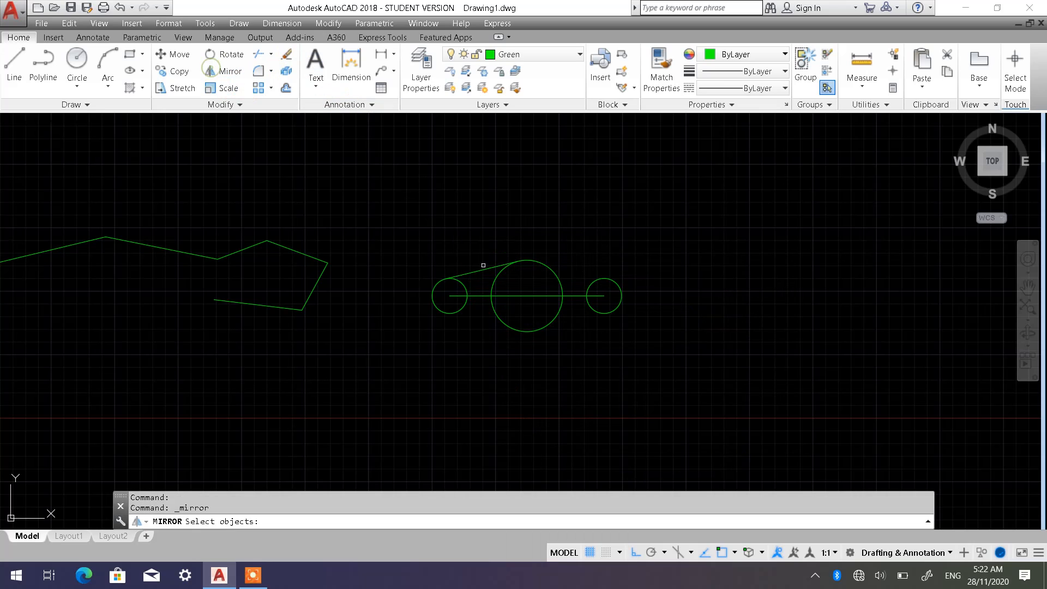
scroll(533, 308, up, 2)
scroll(529, 306, up, 2)
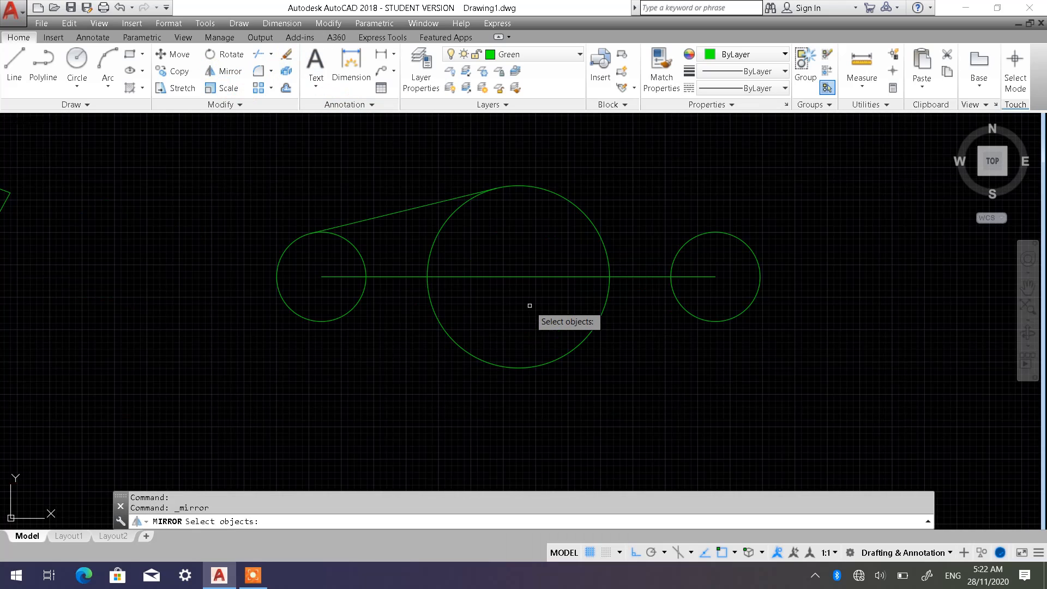
click(409, 264)
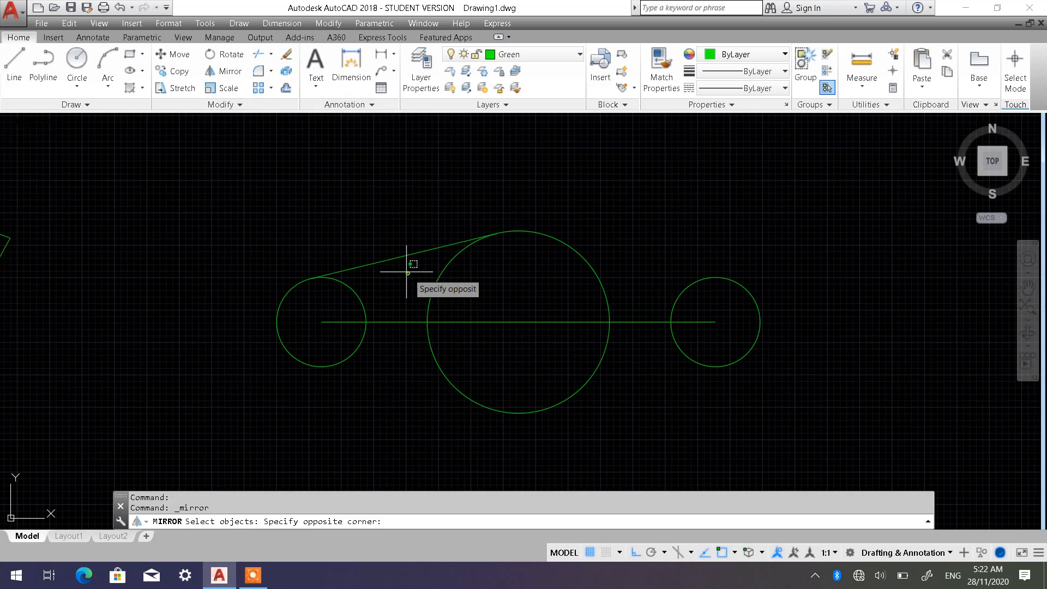
click(387, 250)
key(Return)
click(517, 233)
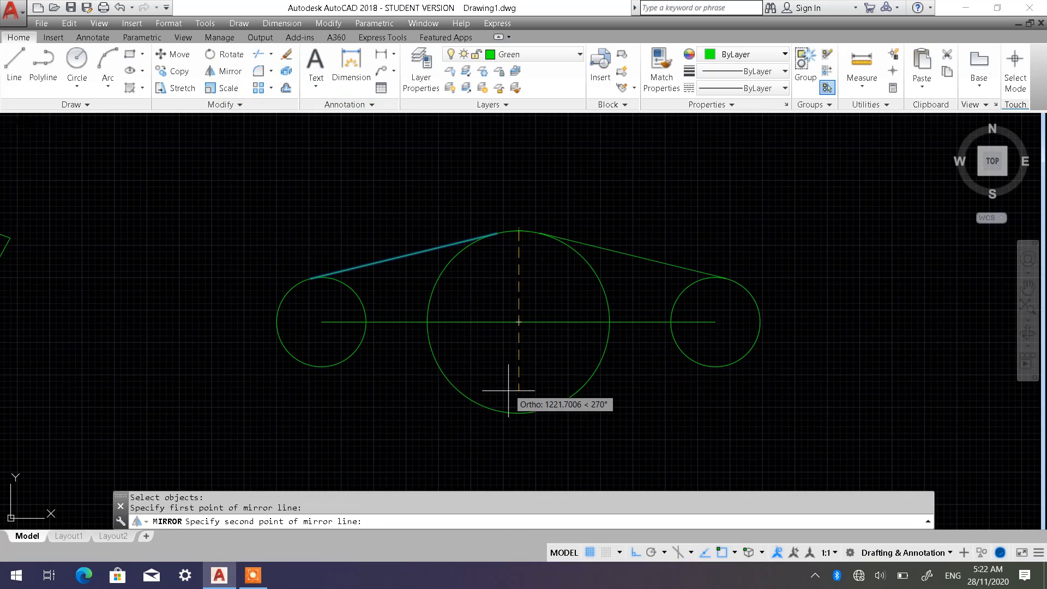
click(519, 414)
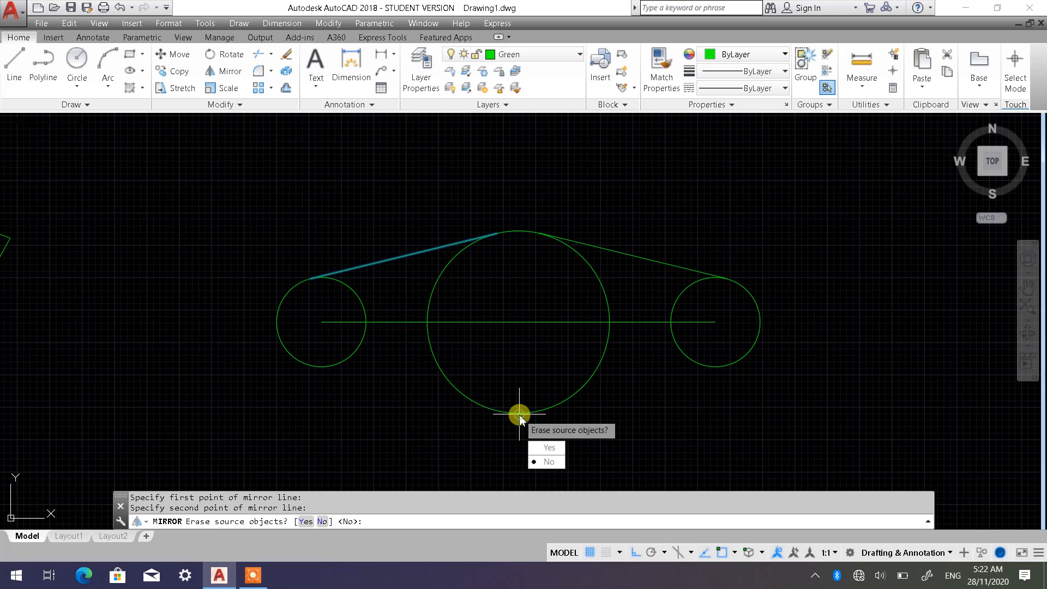
click(547, 462)
key(Escape)
key(Escape)
- Mirror both upper tangent lines below the circles about the horizontal line joining the centers, keeping the source lines
click(207, 72)
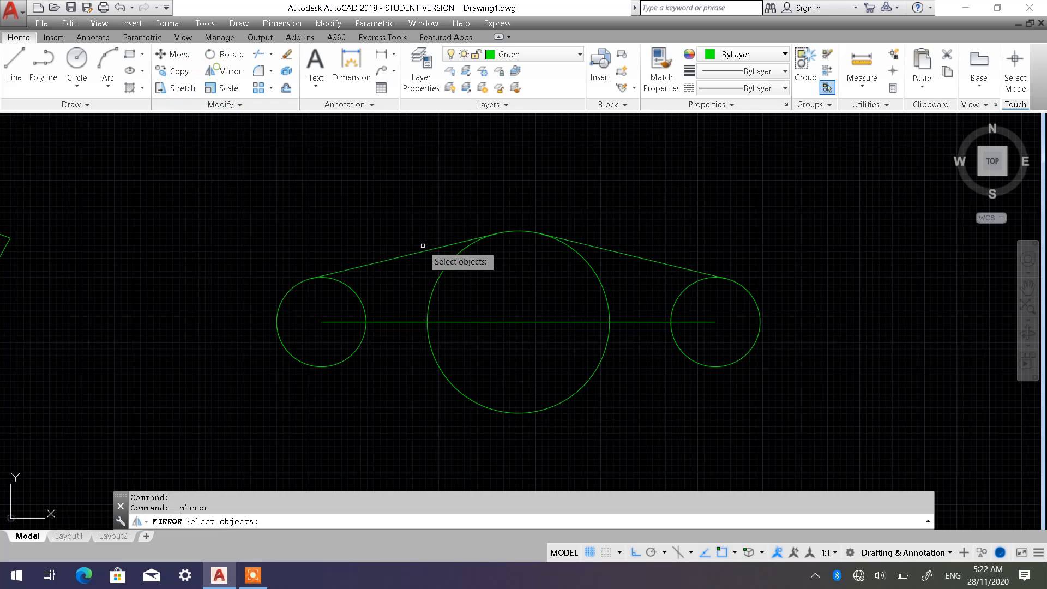
click(409, 261)
click(387, 249)
click(649, 267)
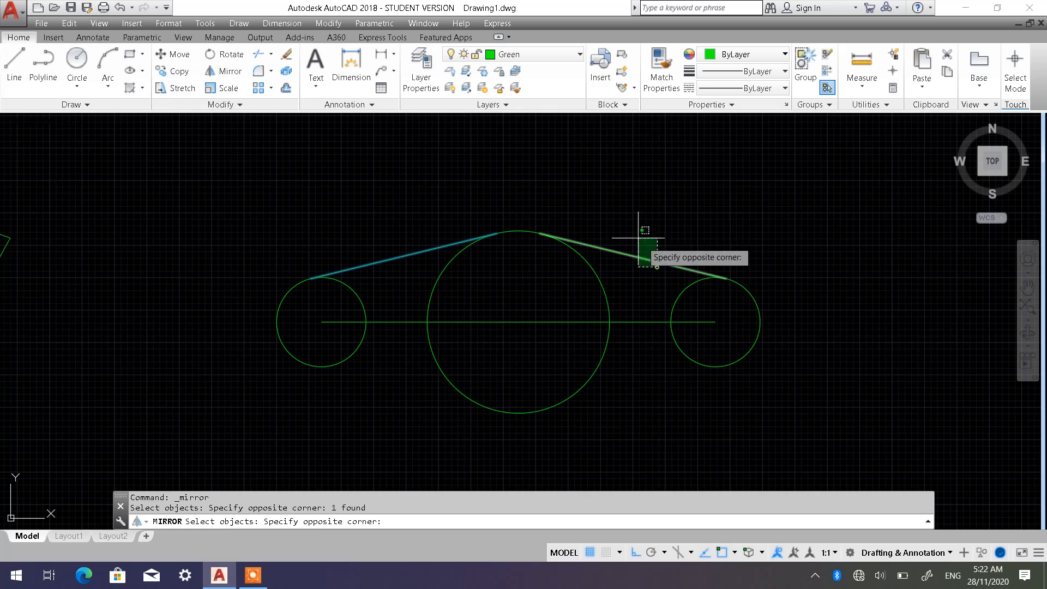
click(629, 227)
key(Return)
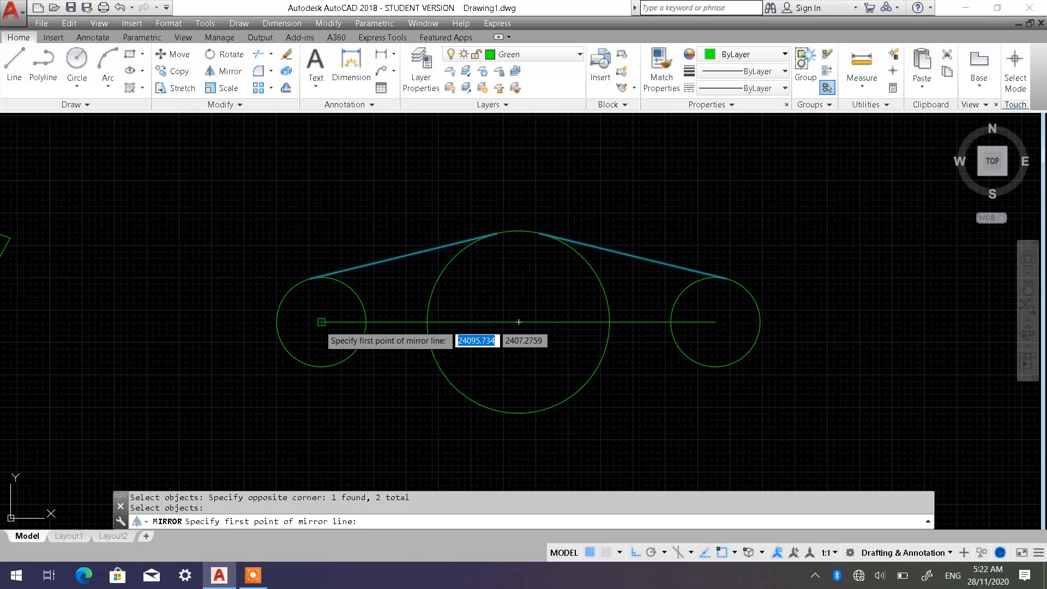
click(322, 322)
click(712, 321)
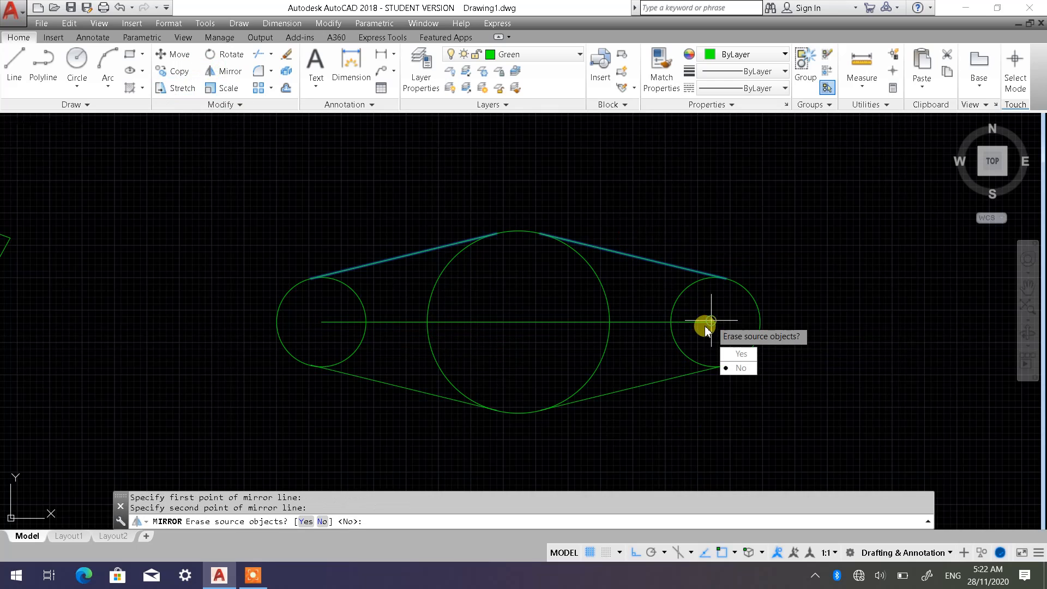
click(738, 365)
key(Escape)
key(Escape)
- Delete the horizontal line joining the circle centers
click(545, 339)
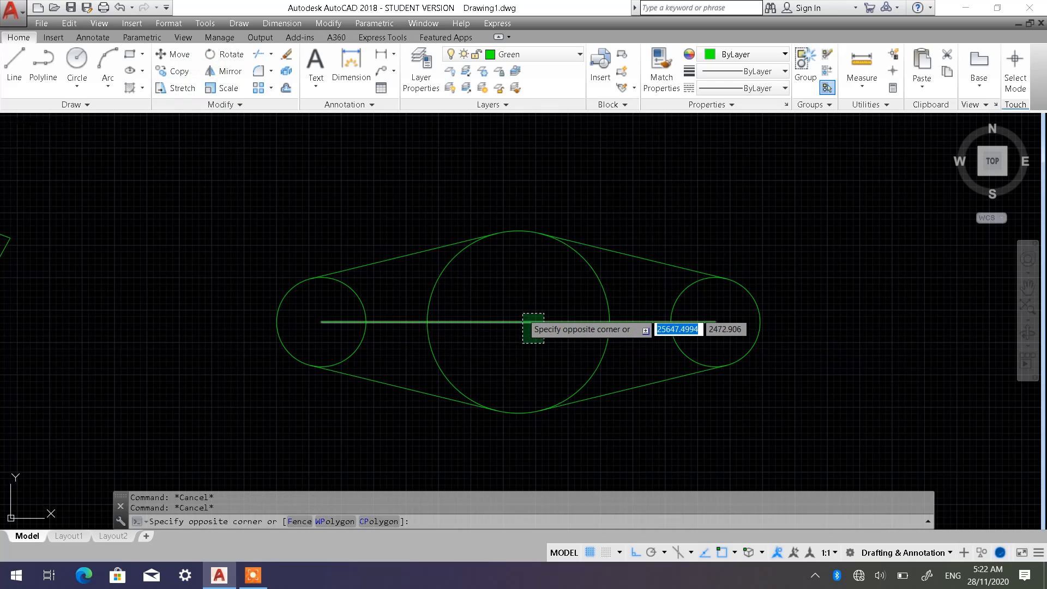
click(526, 317)
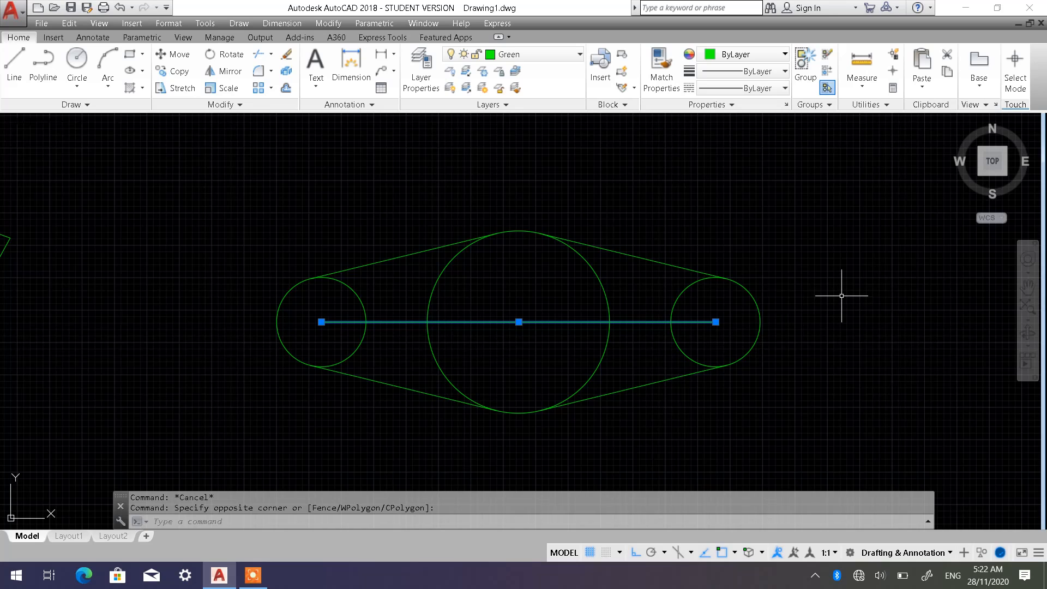
key(Delete)
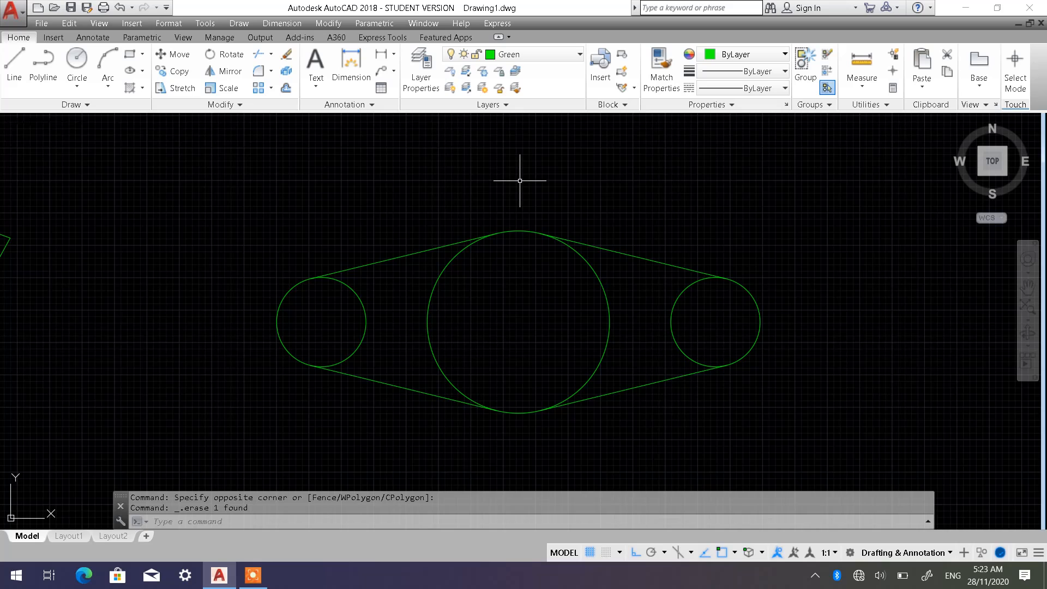
- Make Yellow the current layer, and switch the current layer back to Green
click(422, 86)
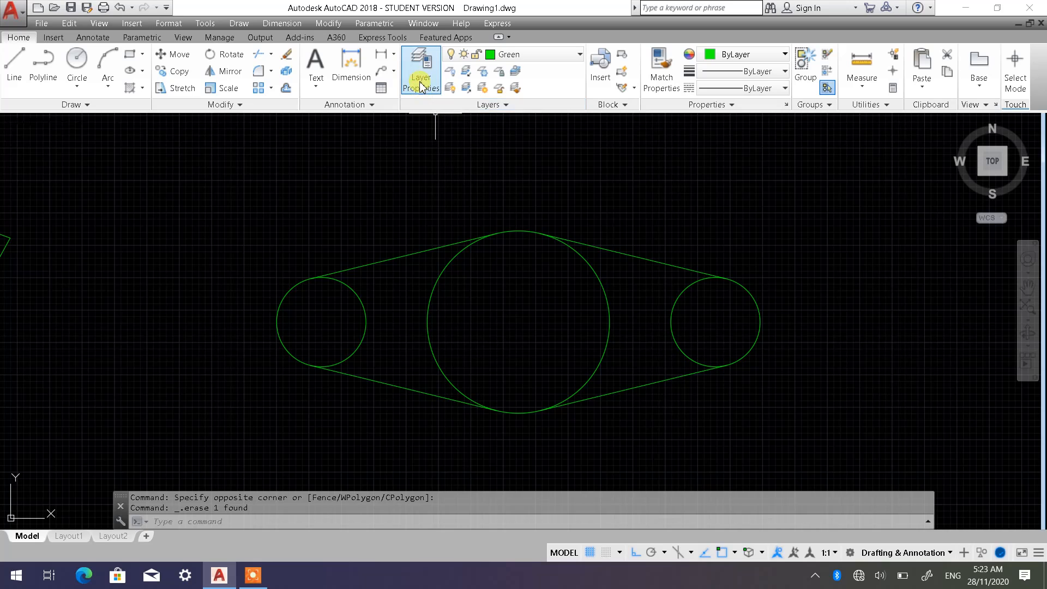
click(578, 54)
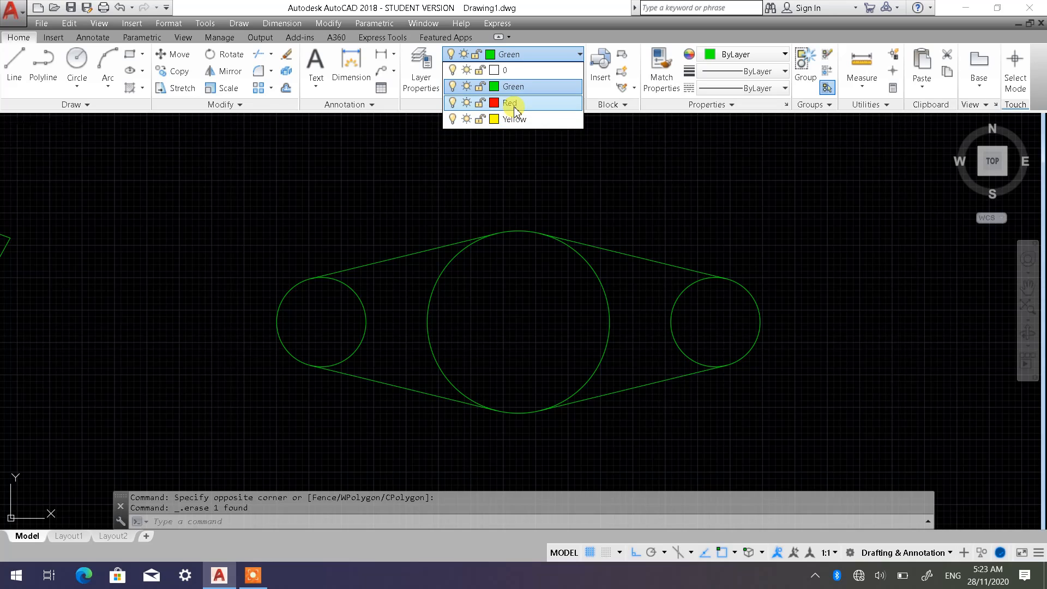
click(516, 120)
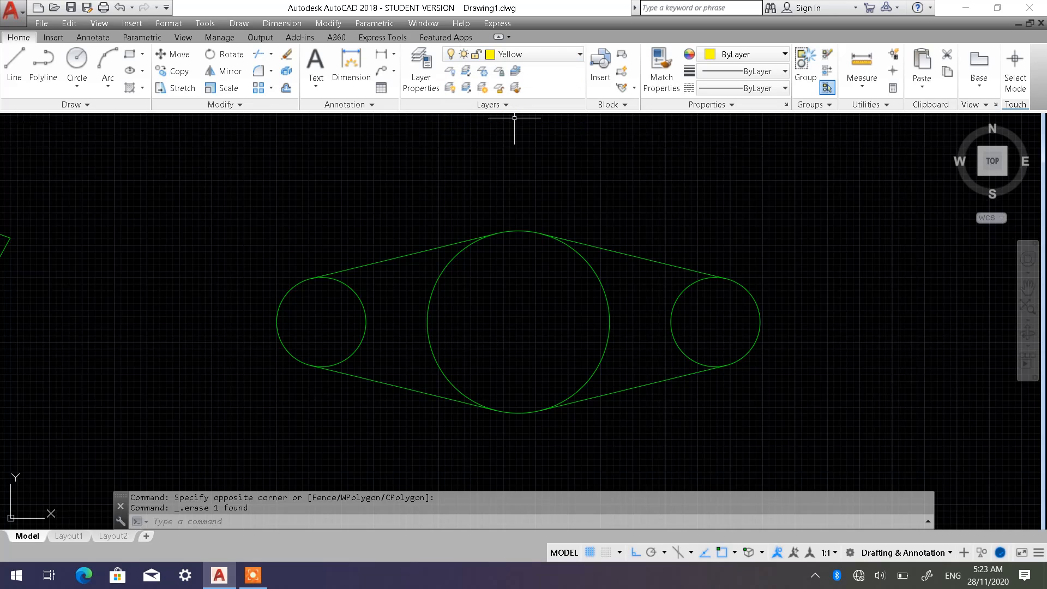
click(539, 60)
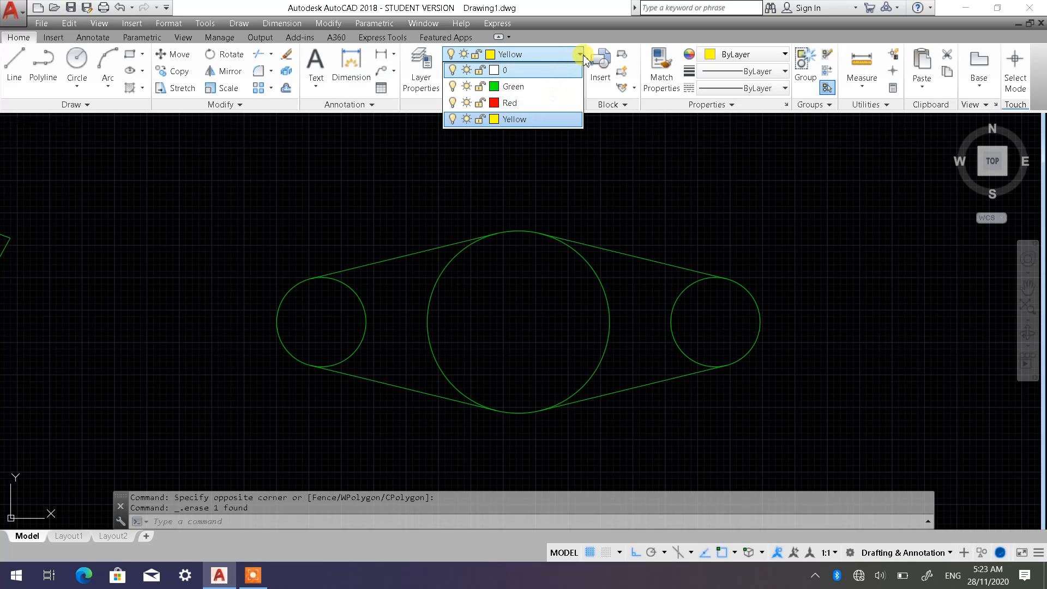
click(528, 91)
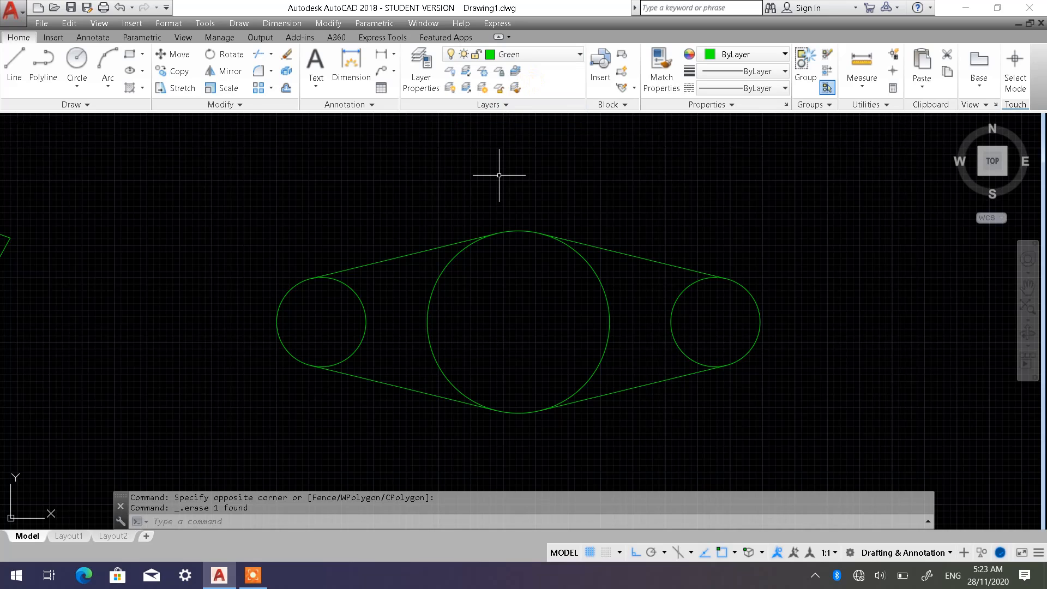
click(549, 54)
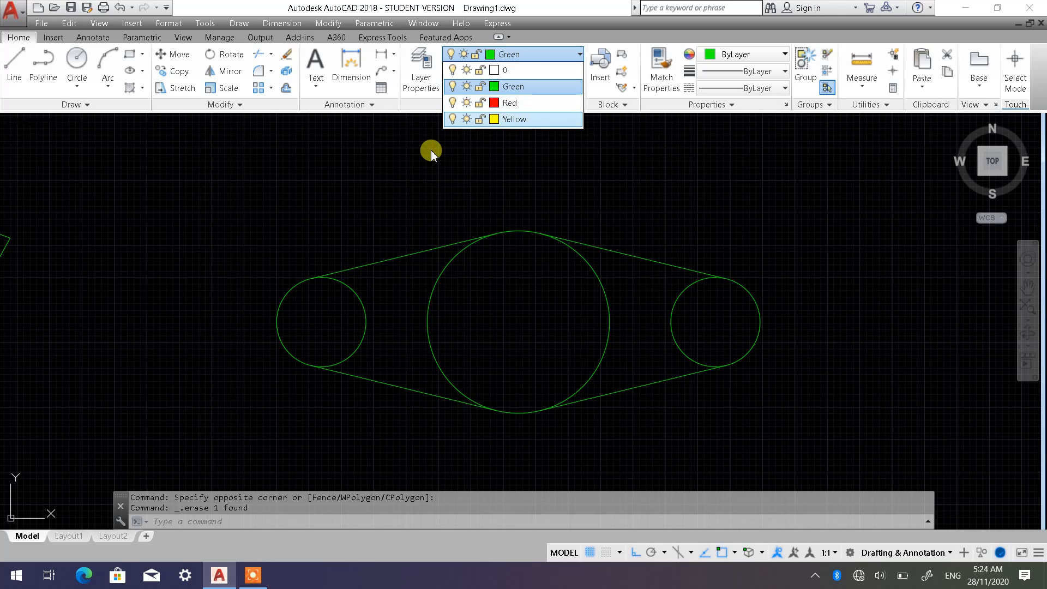
click(428, 81)
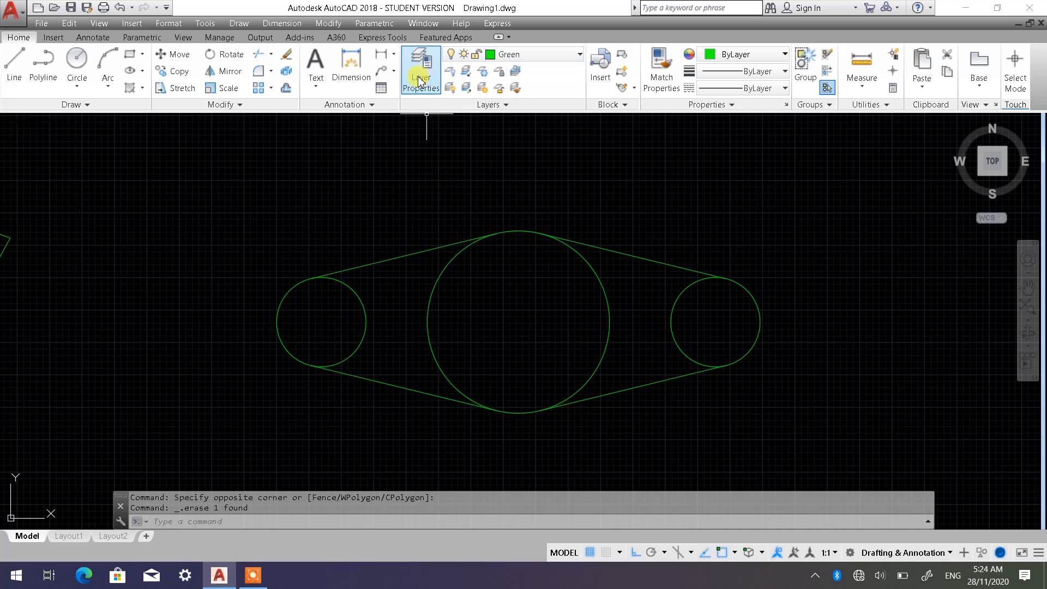
- Open the layer manager and create a new layer named Center
click(424, 82)
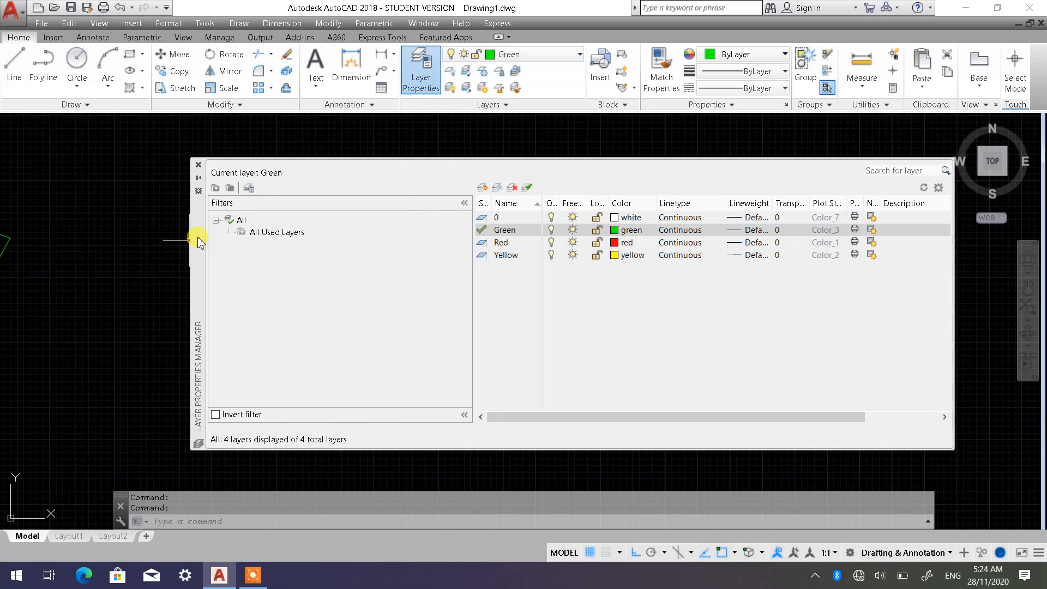
drag(199, 239, 147, 229)
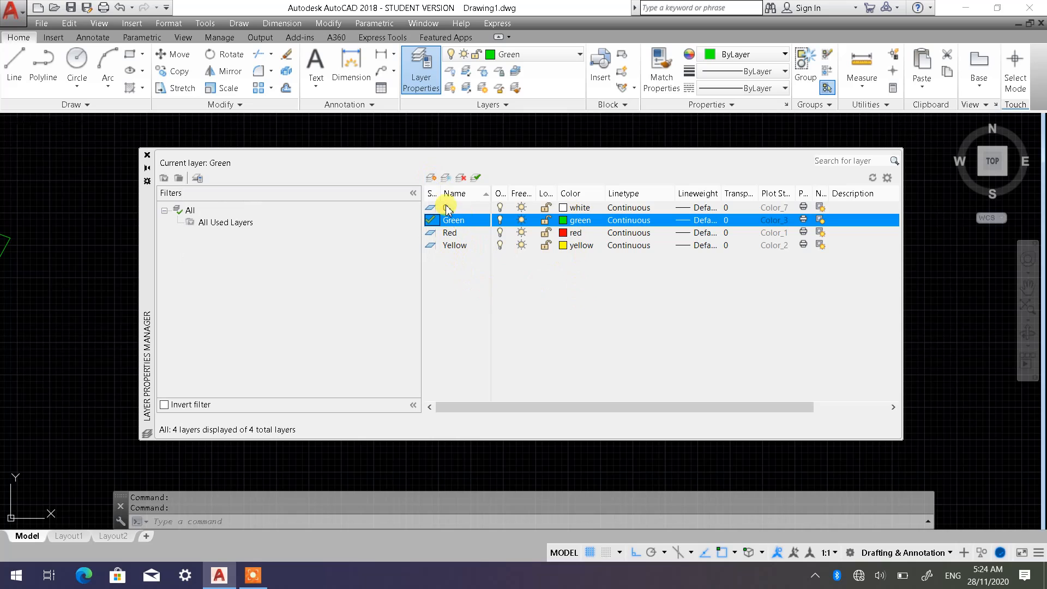
click(431, 178)
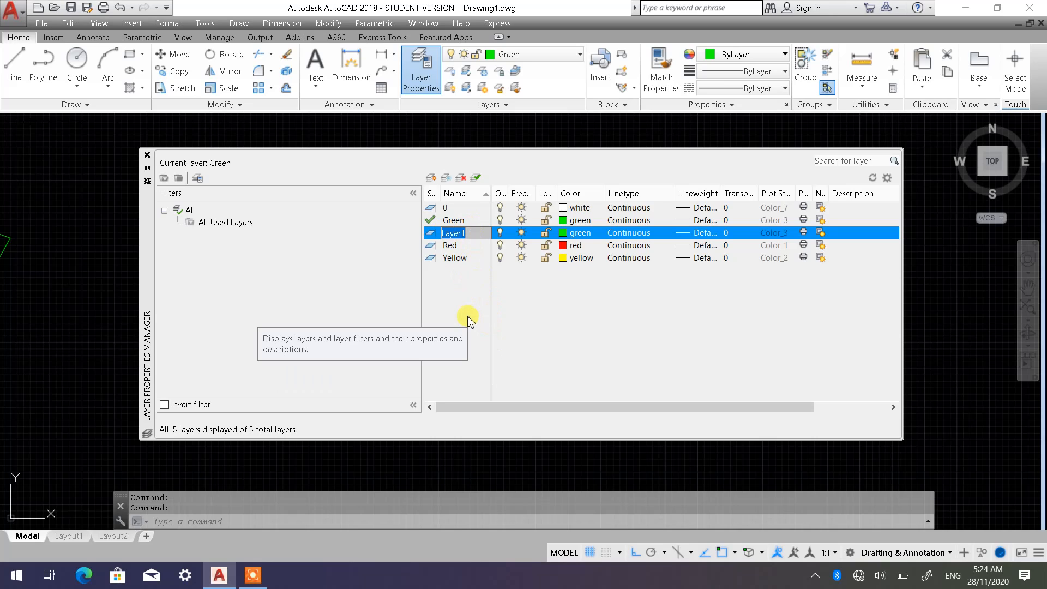
text(Center)
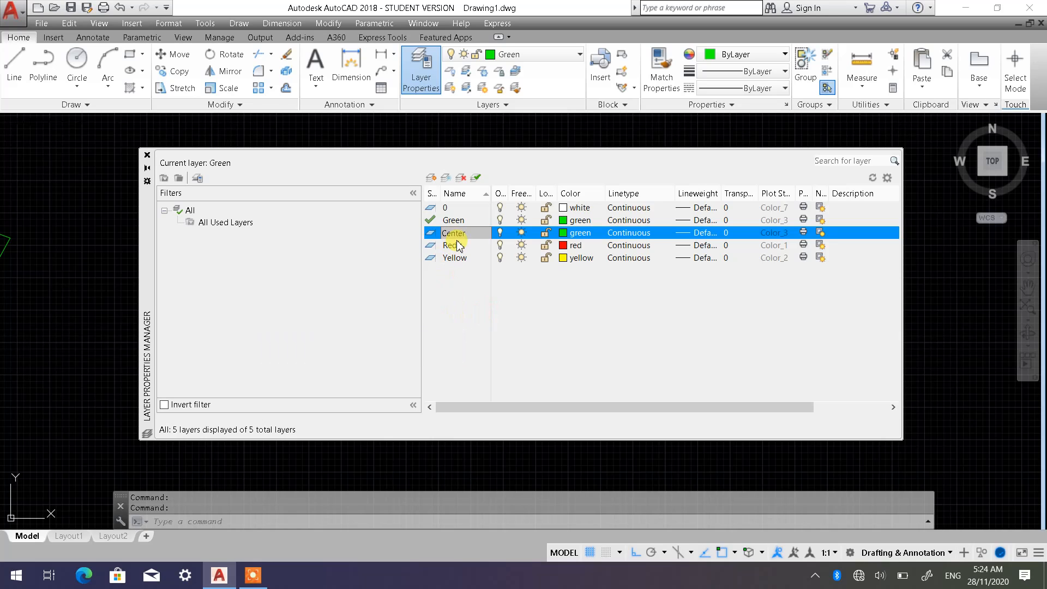
key(Return)
click(557, 307)
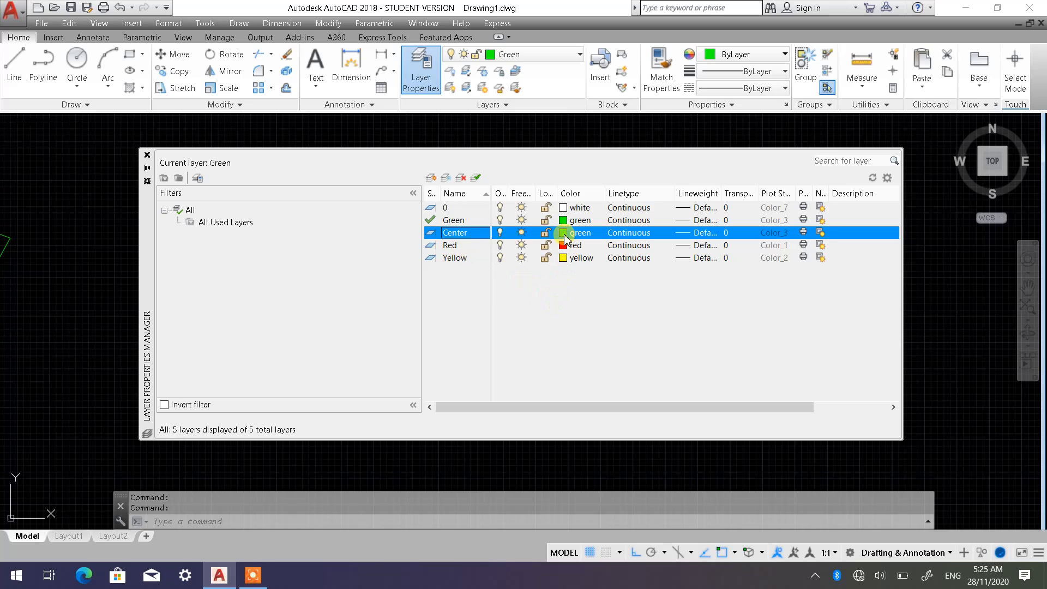
- Set the Center layer's color to yellow
click(565, 238)
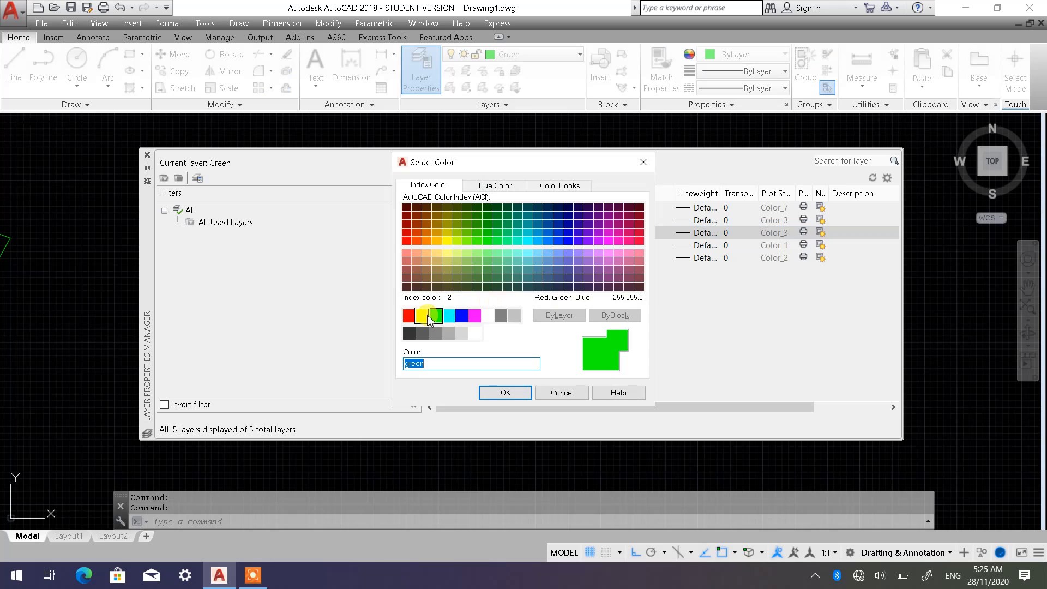
click(428, 319)
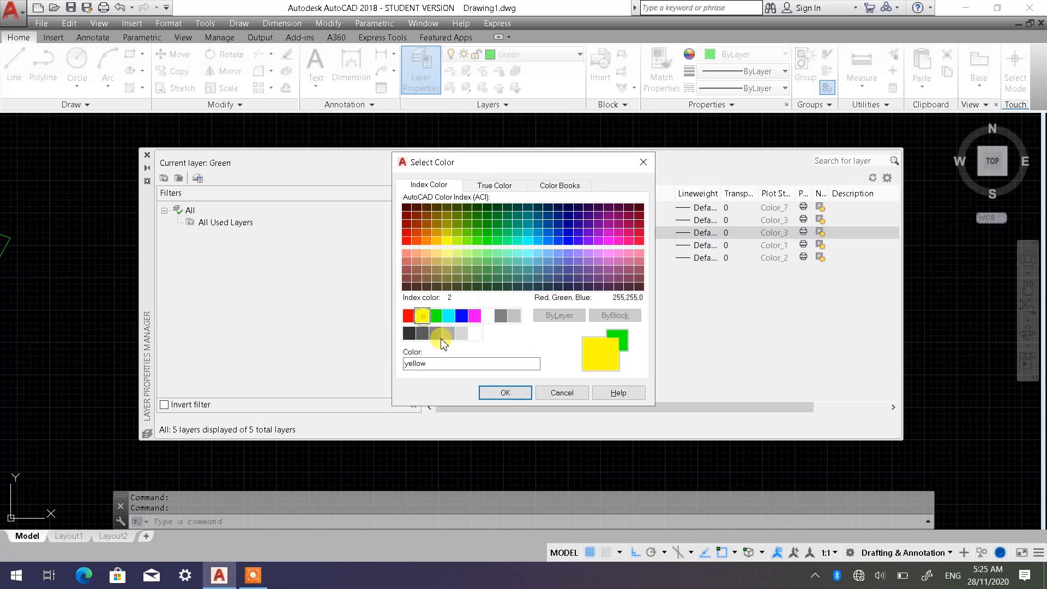
click(497, 392)
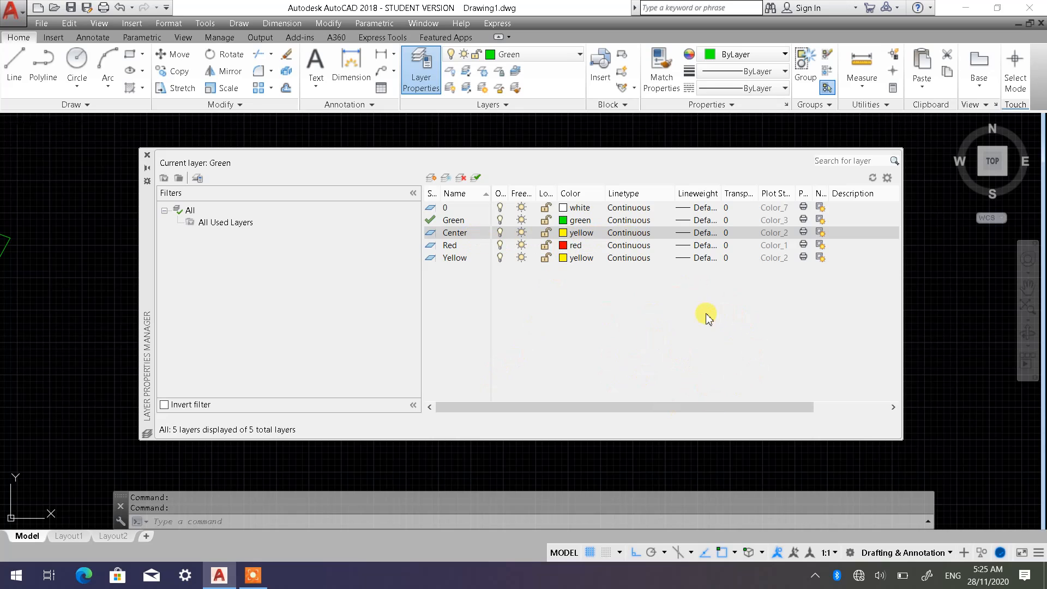
- Load the CENTER linetype from acadiso.lin while choosing a linetype for the Center layer
click(629, 233)
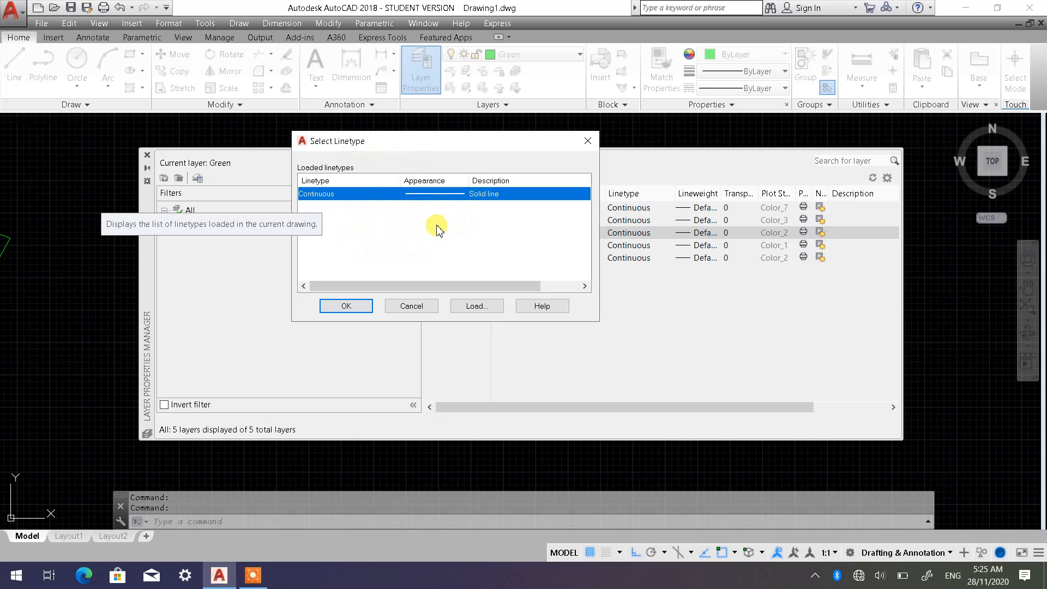
click(474, 307)
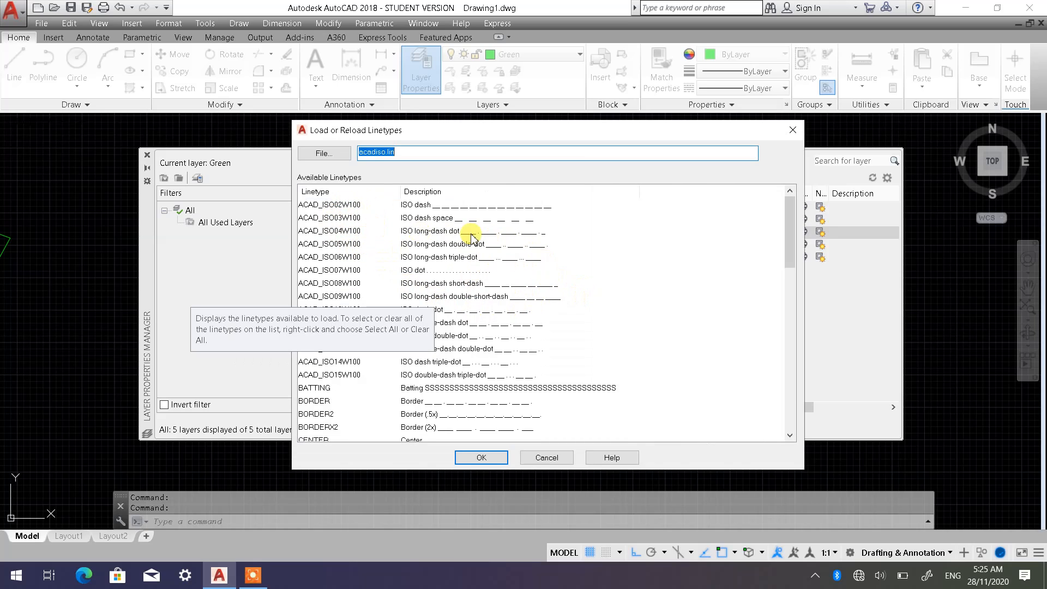
scroll(366, 249, down, 3)
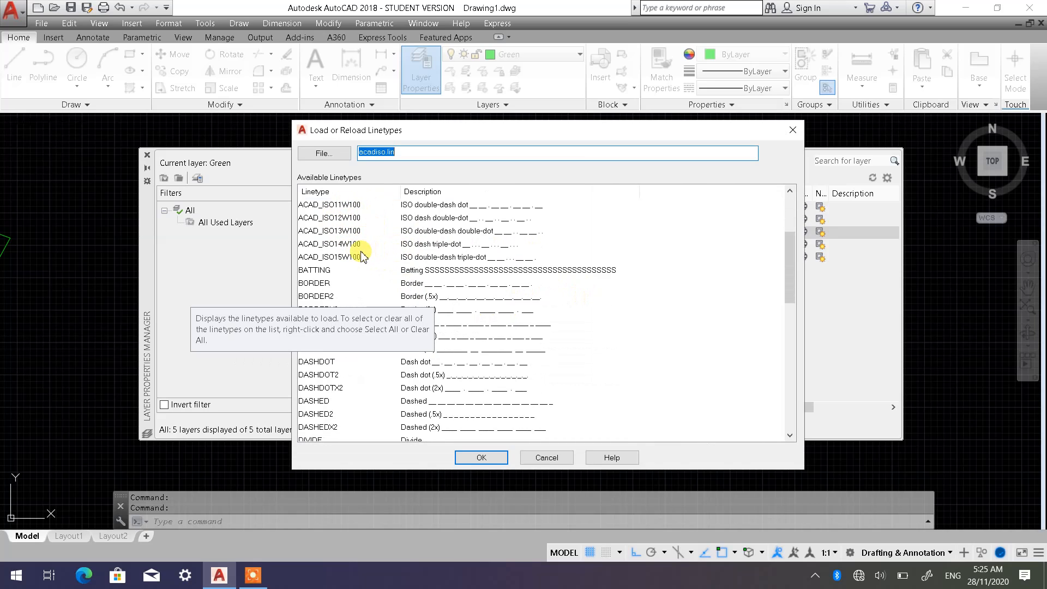
scroll(362, 257, down, 1)
scroll(453, 282, down, 1)
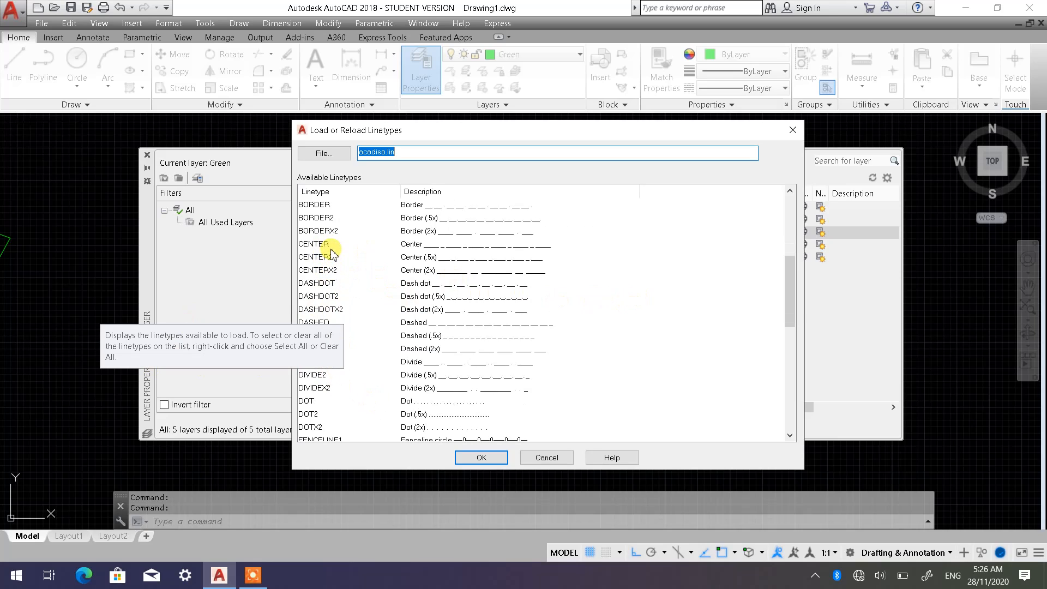
scroll(334, 271, down, 2)
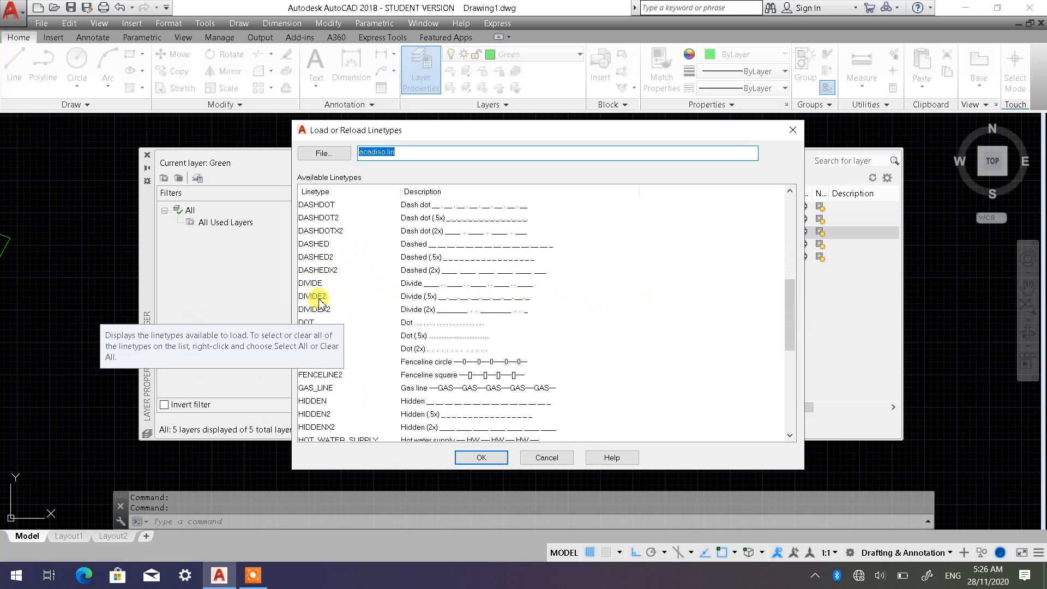
scroll(330, 286, down, 1)
scroll(344, 283, down, 1)
scroll(342, 281, down, 3)
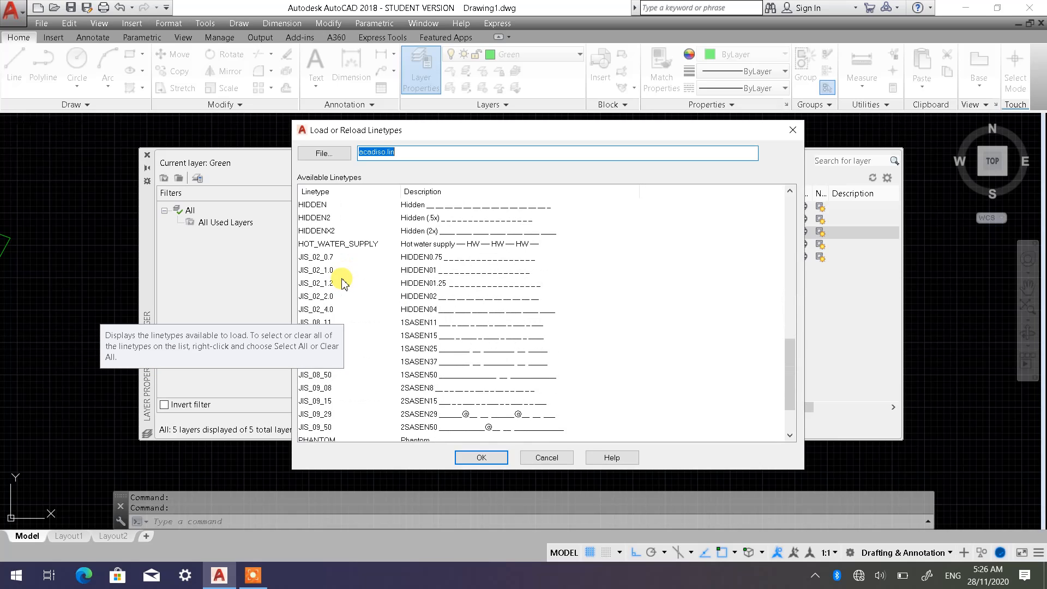
scroll(327, 257, down, 2)
scroll(327, 257, up, 7)
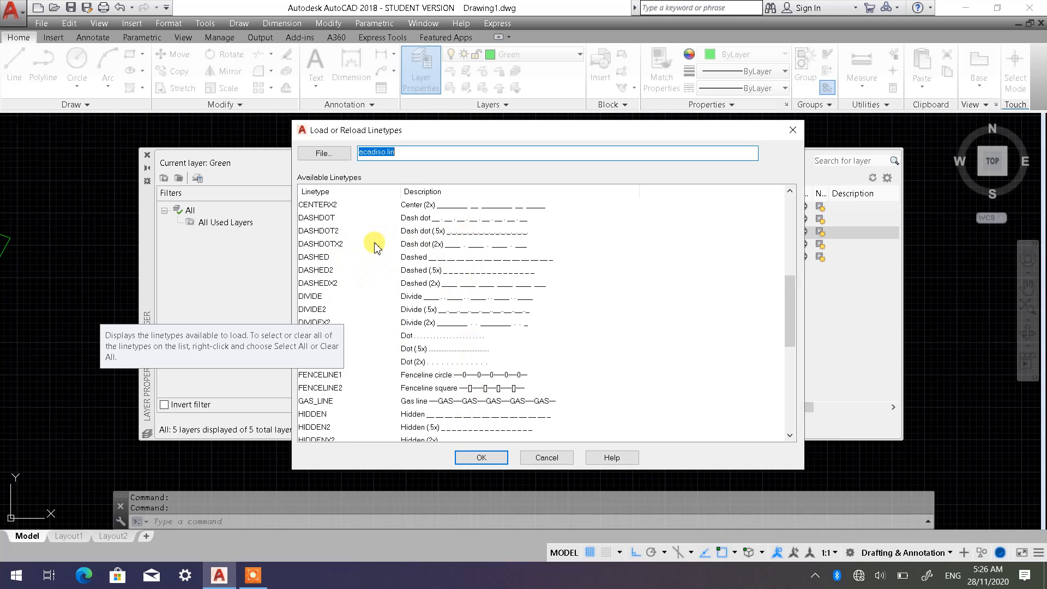
scroll(376, 240, down, 1)
scroll(372, 251, up, 3)
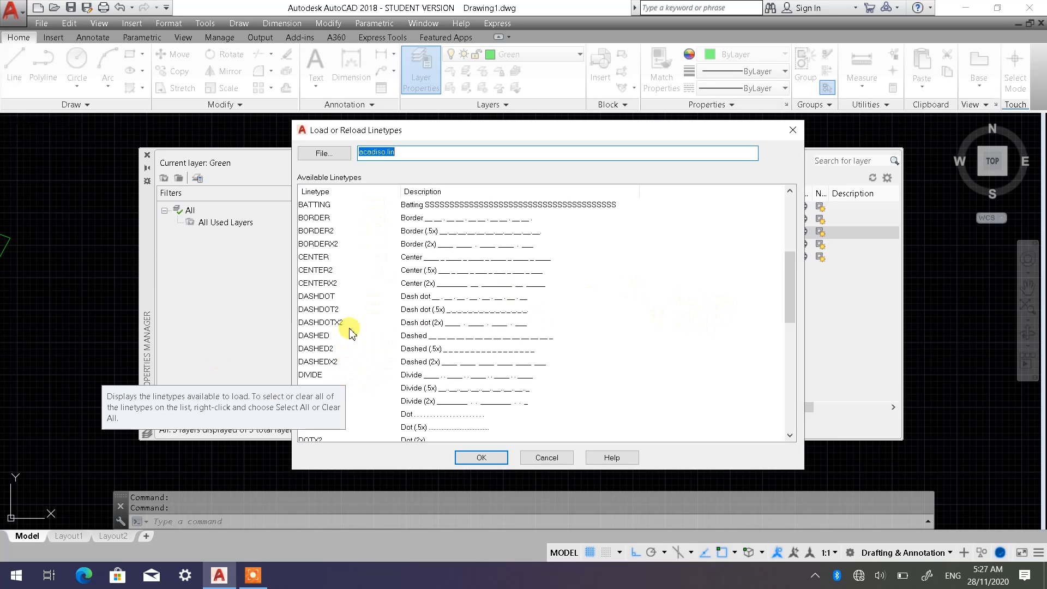
click(314, 257)
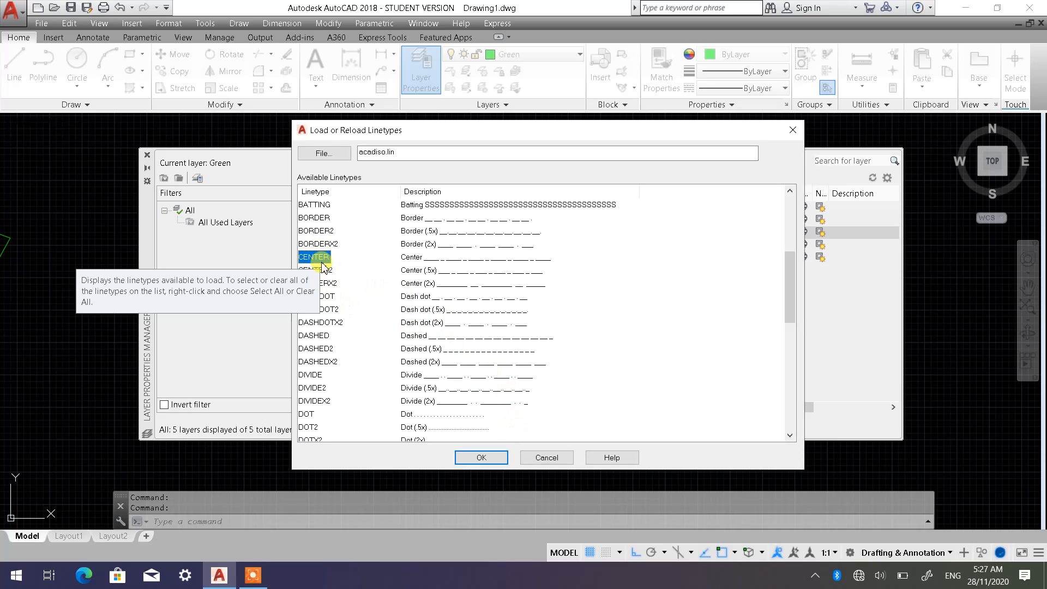
click(491, 459)
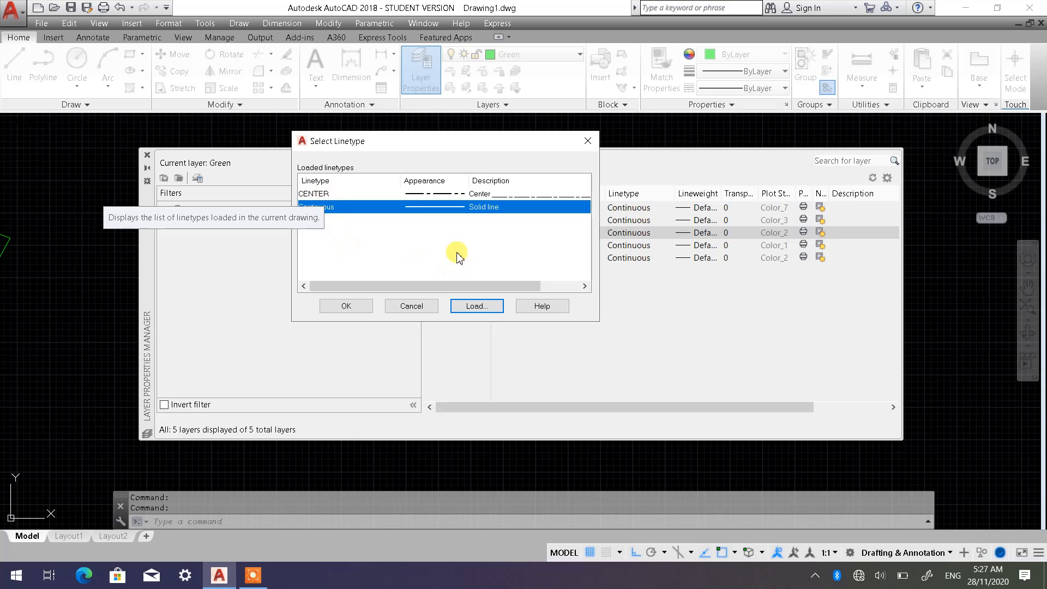
- Assign the loaded CENTER linetype to the Center layer
click(327, 194)
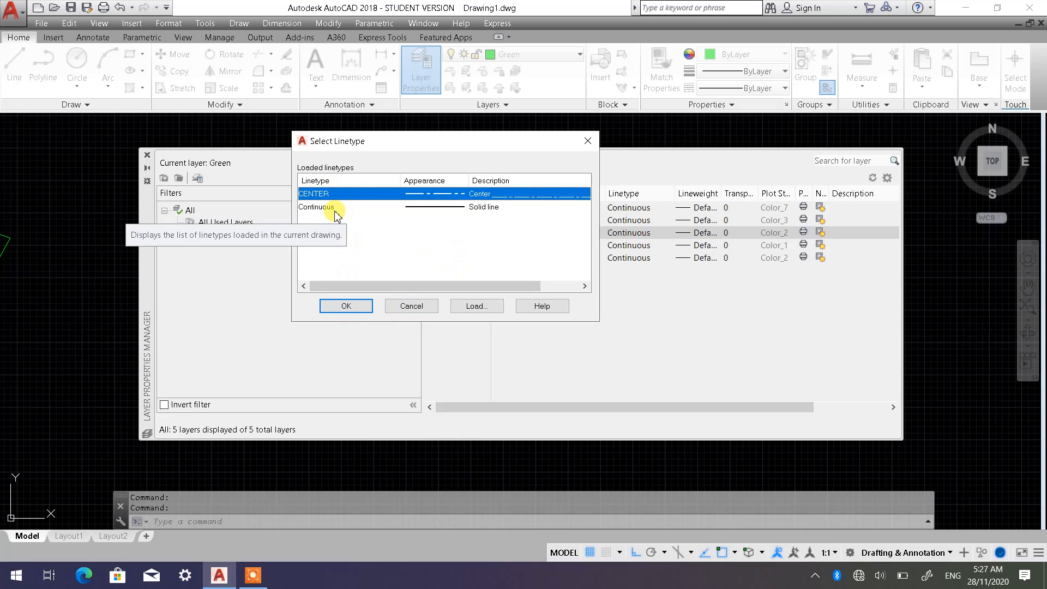
click(335, 209)
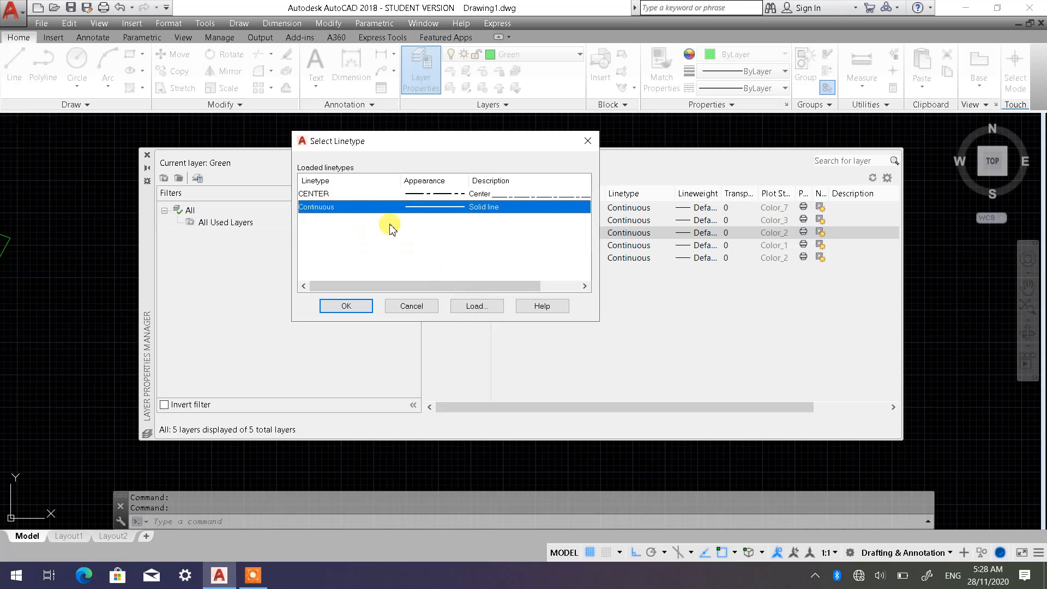
click(334, 195)
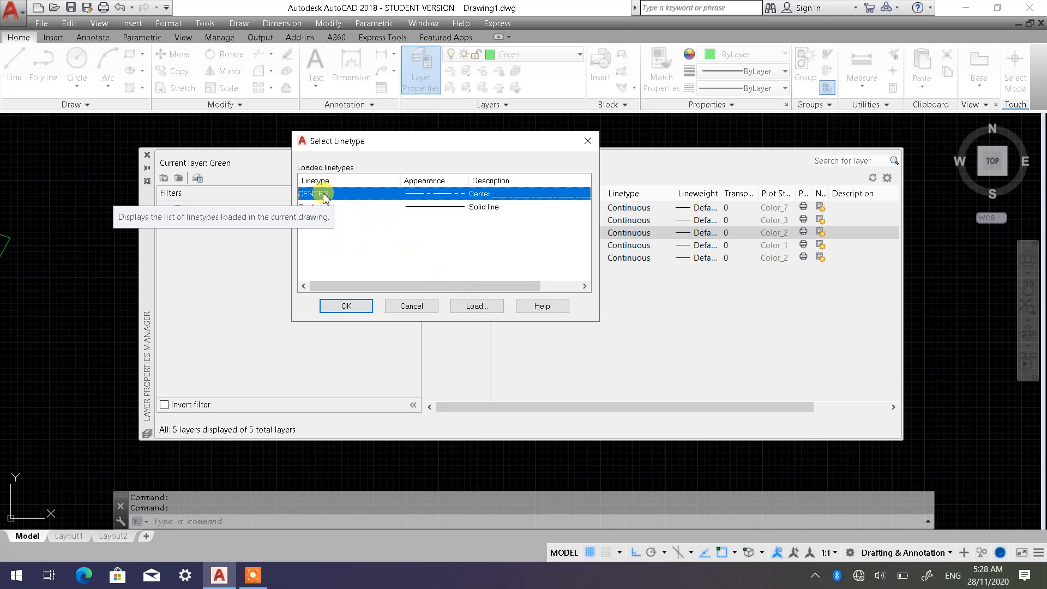
click(346, 305)
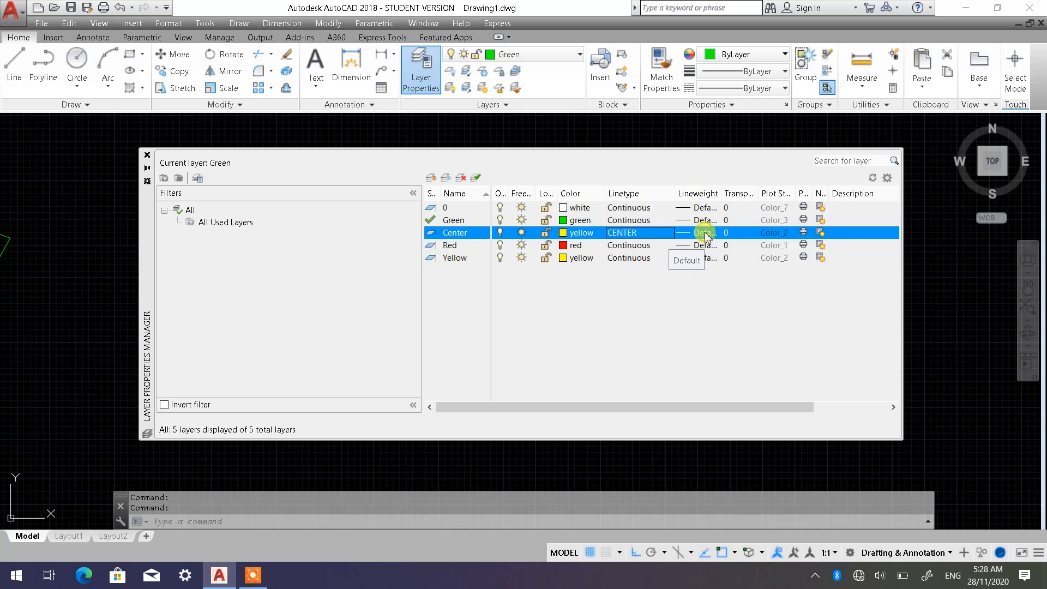
- Examine the lineweights available for the Center layer, cancel without choosing one, and close the layer manager
click(704, 233)
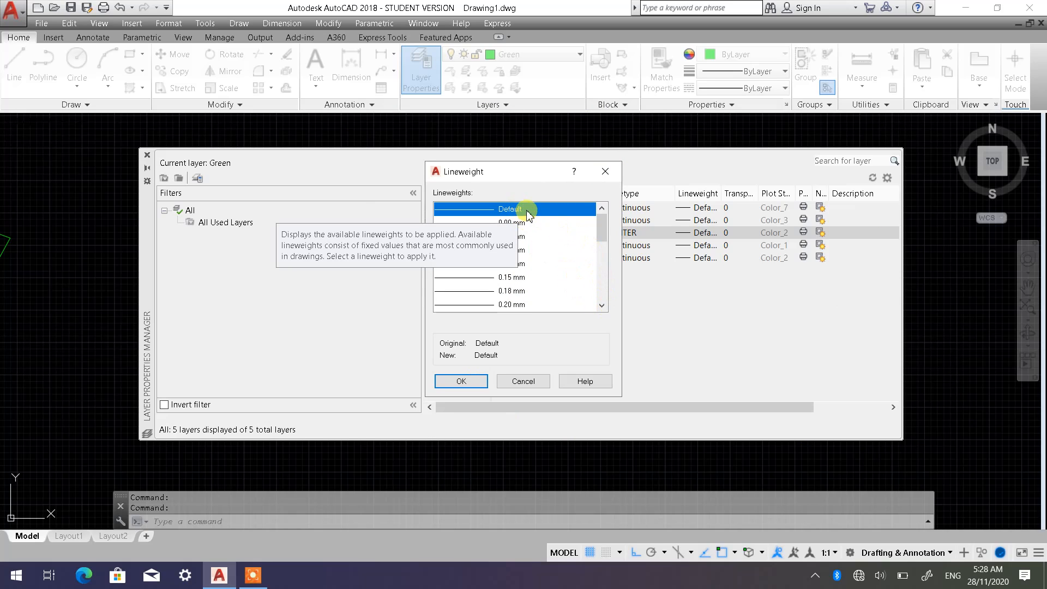
click(522, 382)
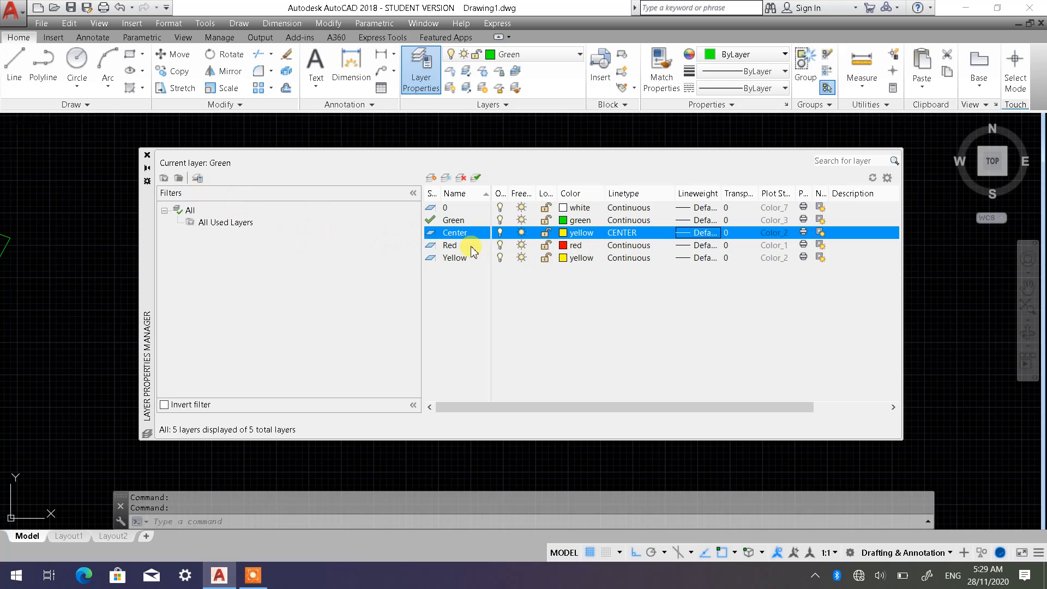
click(147, 155)
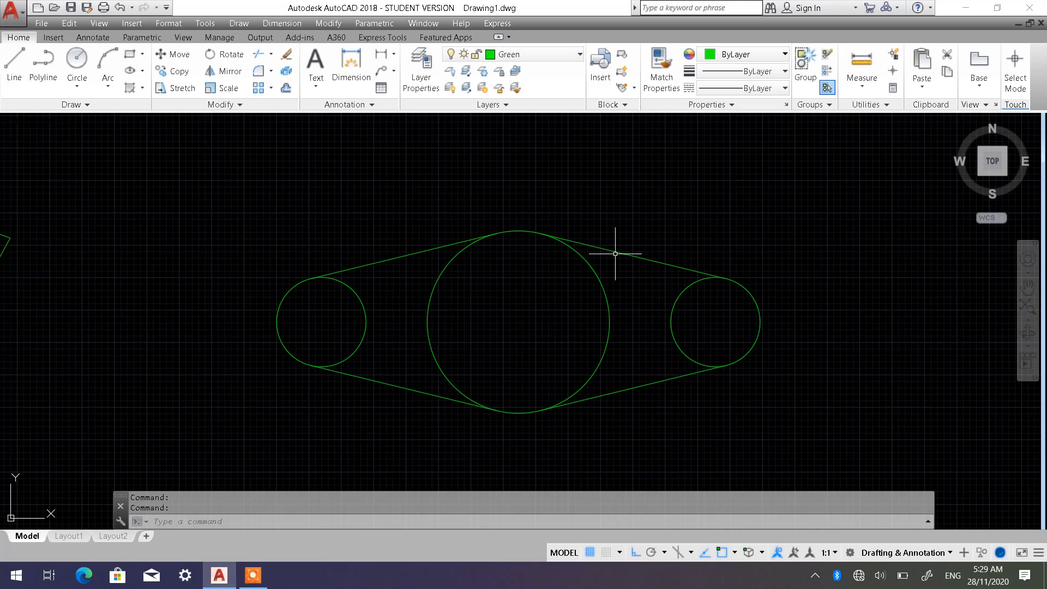
- Make Center the current layer
click(551, 60)
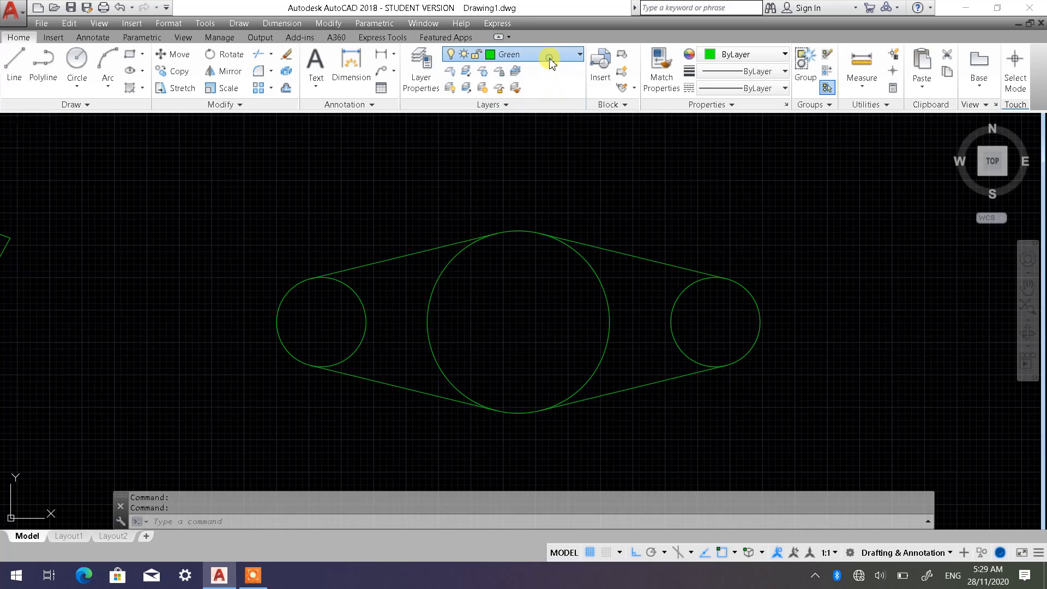
click(540, 88)
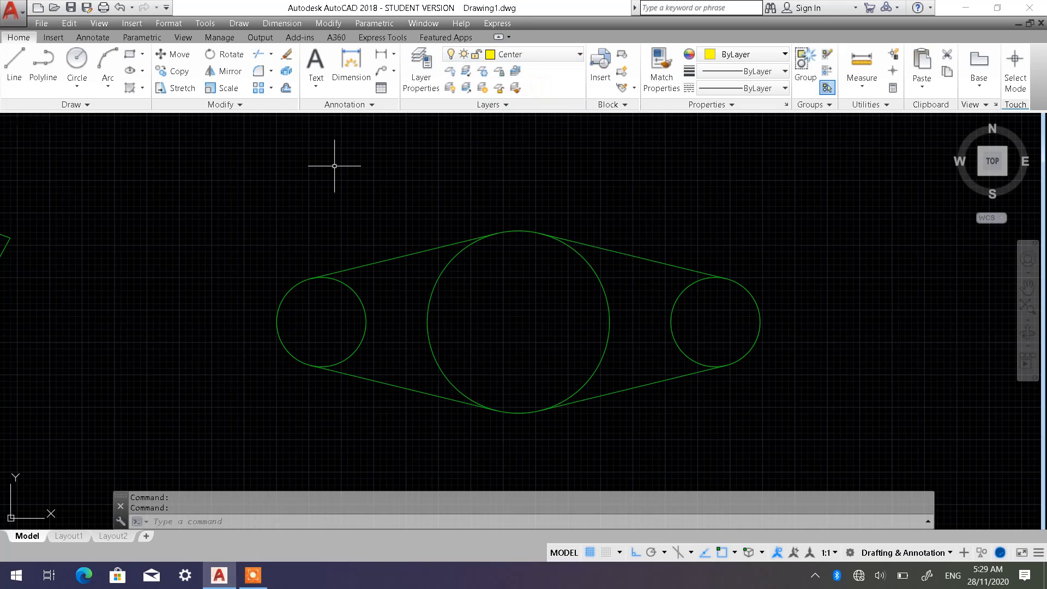
click(342, 105)
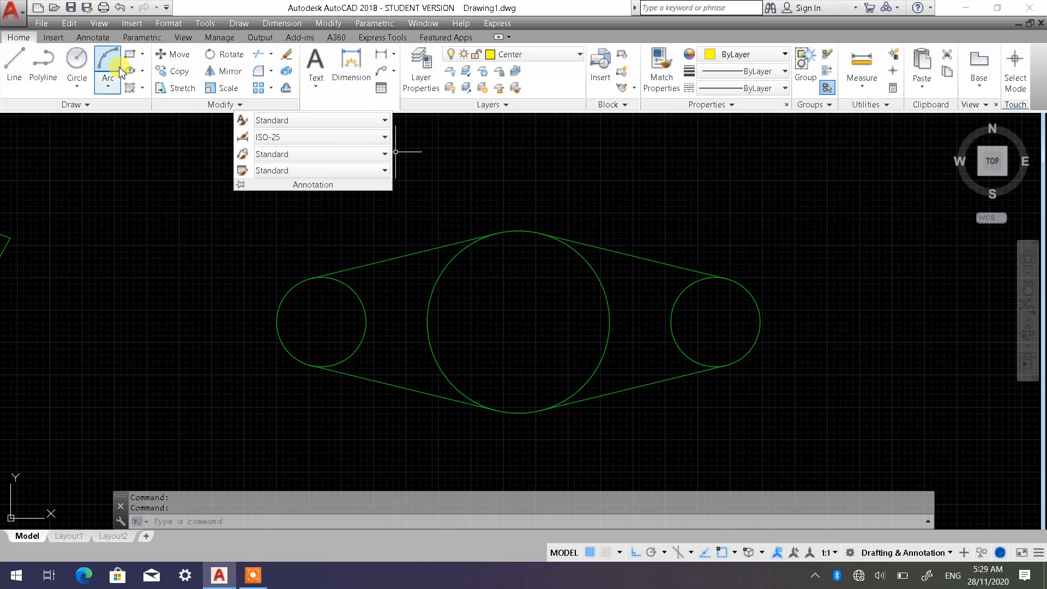
key(Escape)
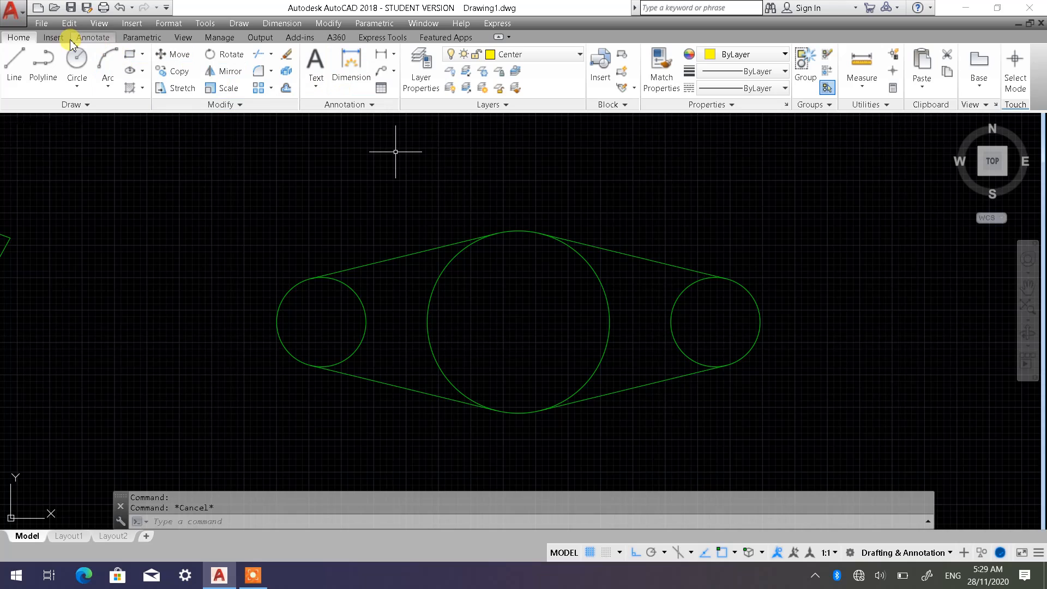
click(352, 104)
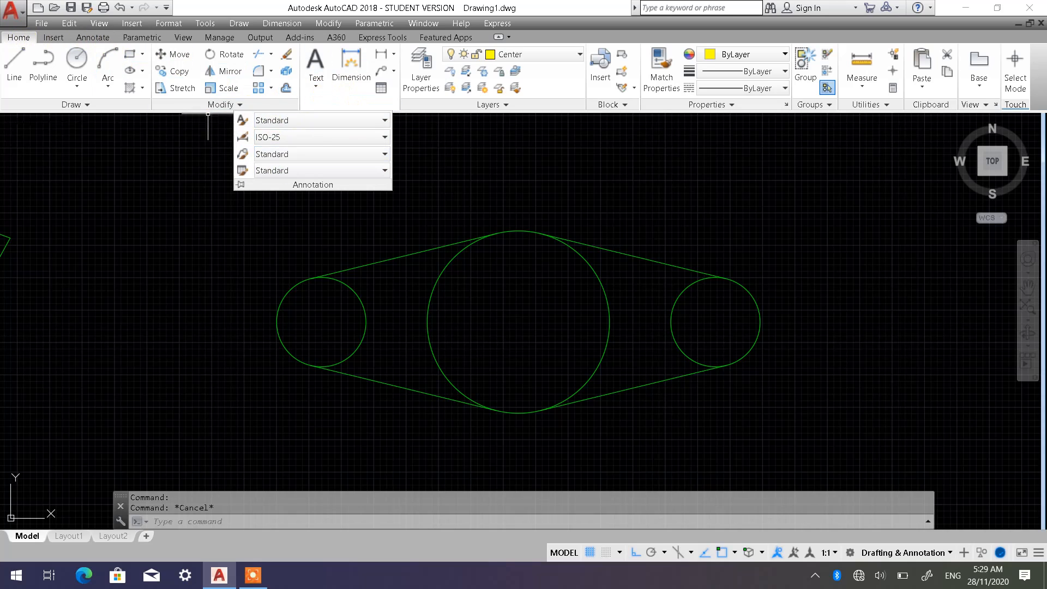
key(Escape)
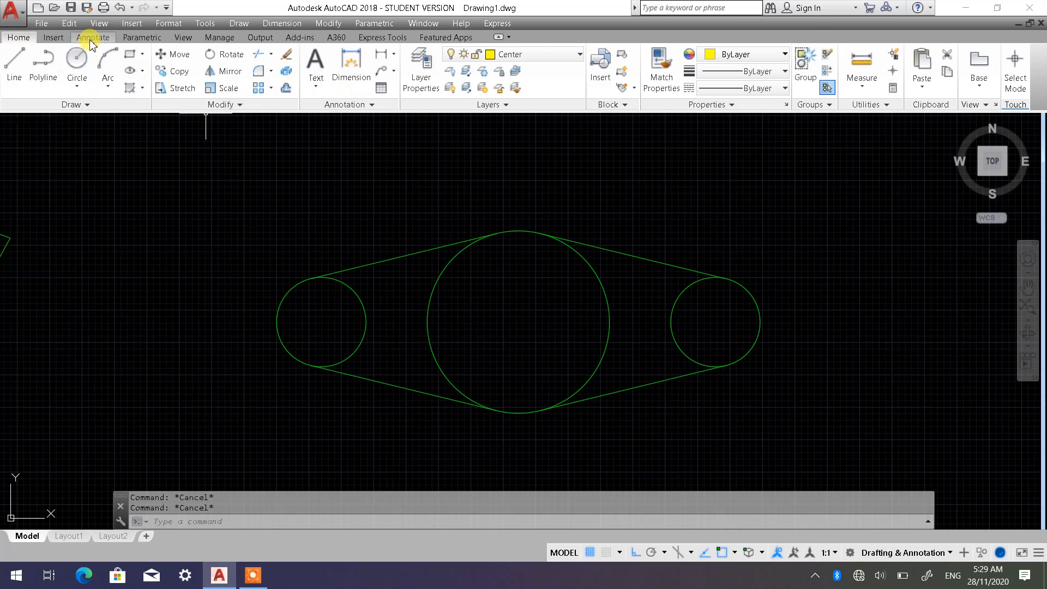
click(93, 38)
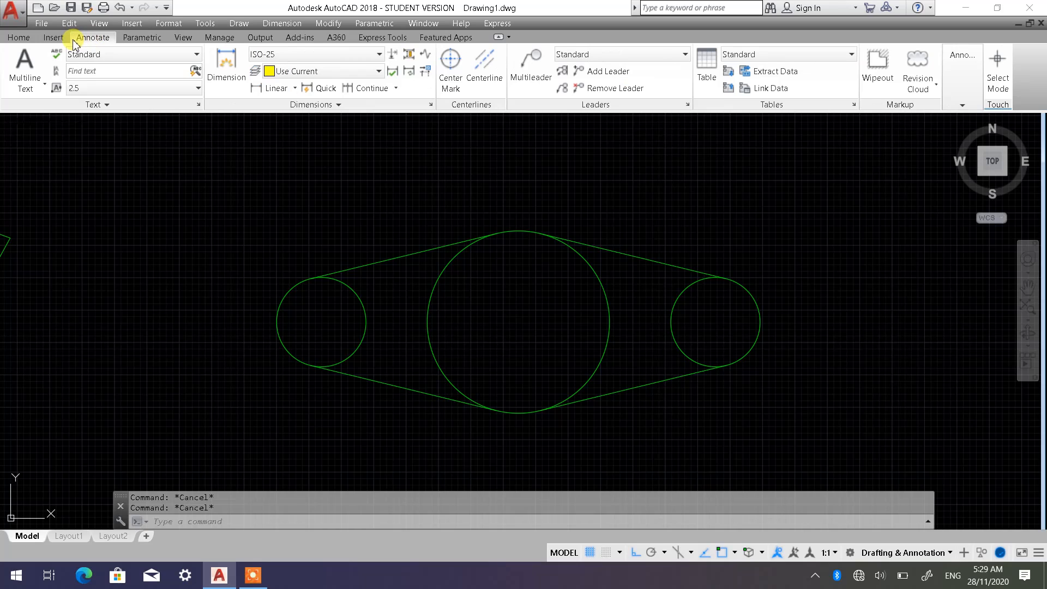
click(18, 37)
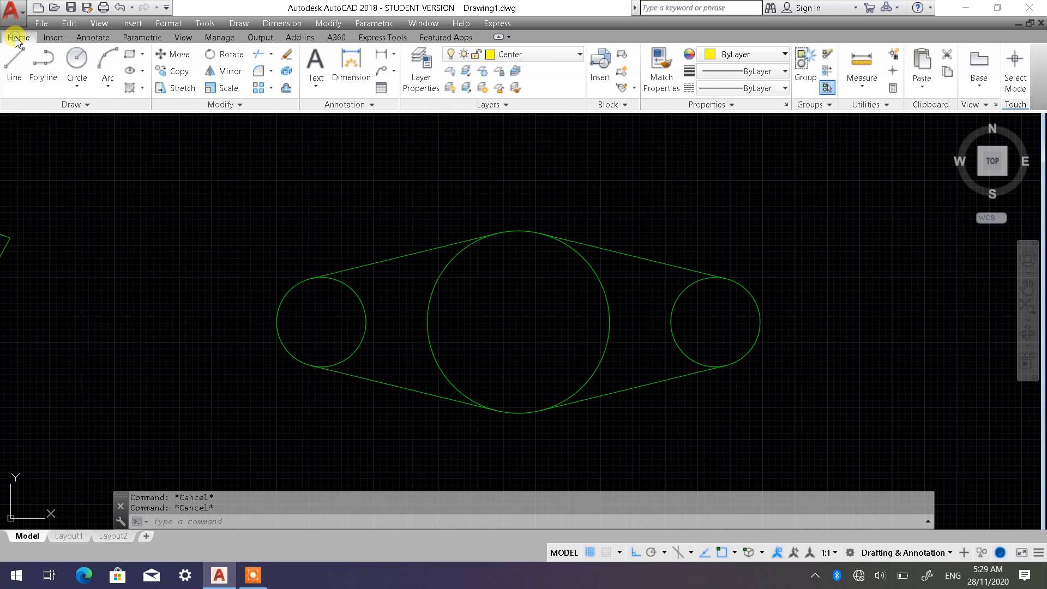
- Add center marks to the two small outer circles and the large middle circle, and end the Center Mark command
click(101, 39)
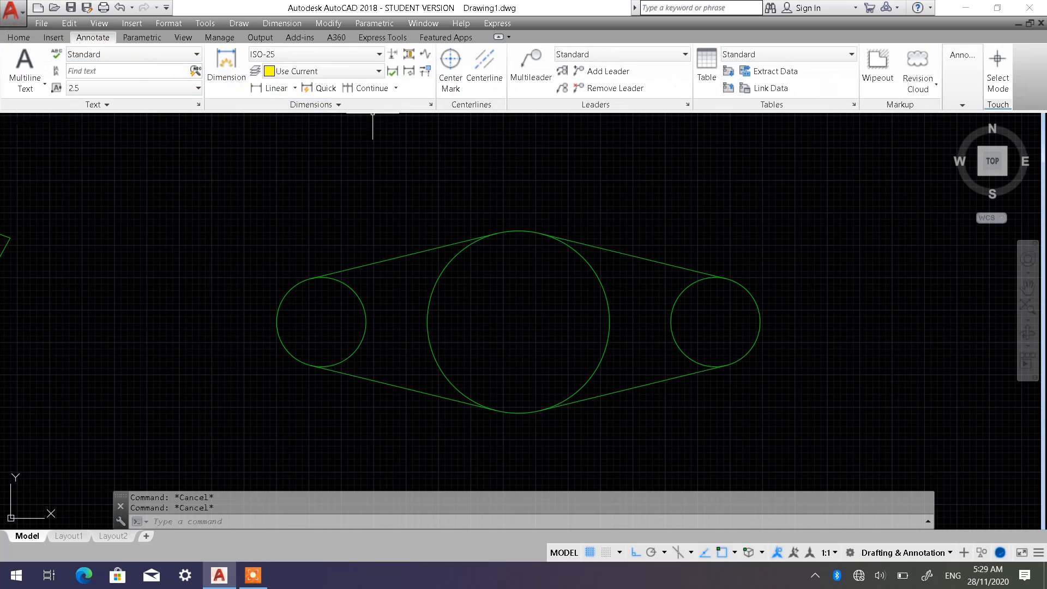
click(451, 66)
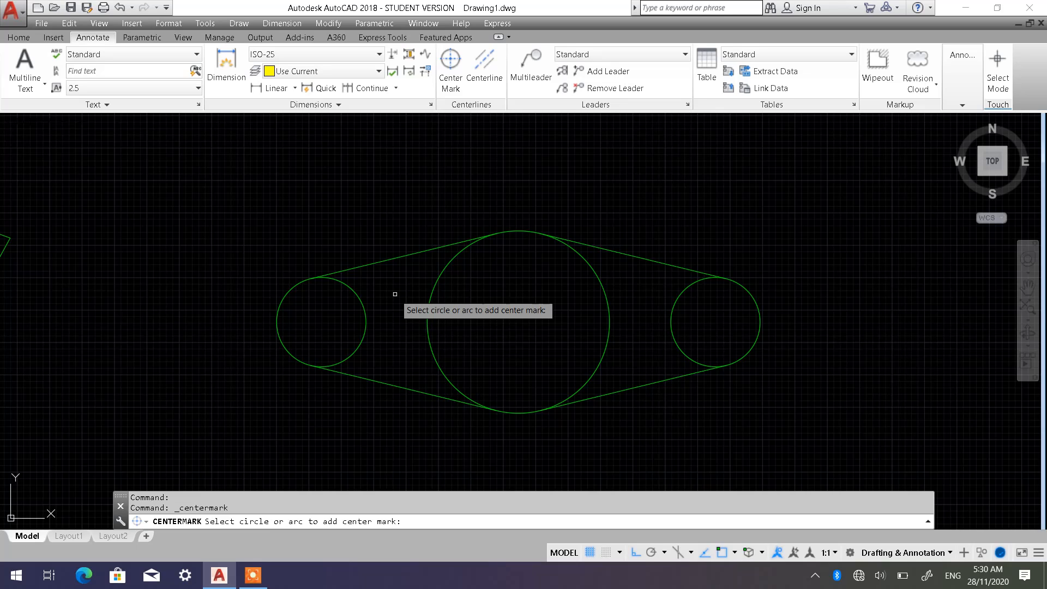
click(353, 293)
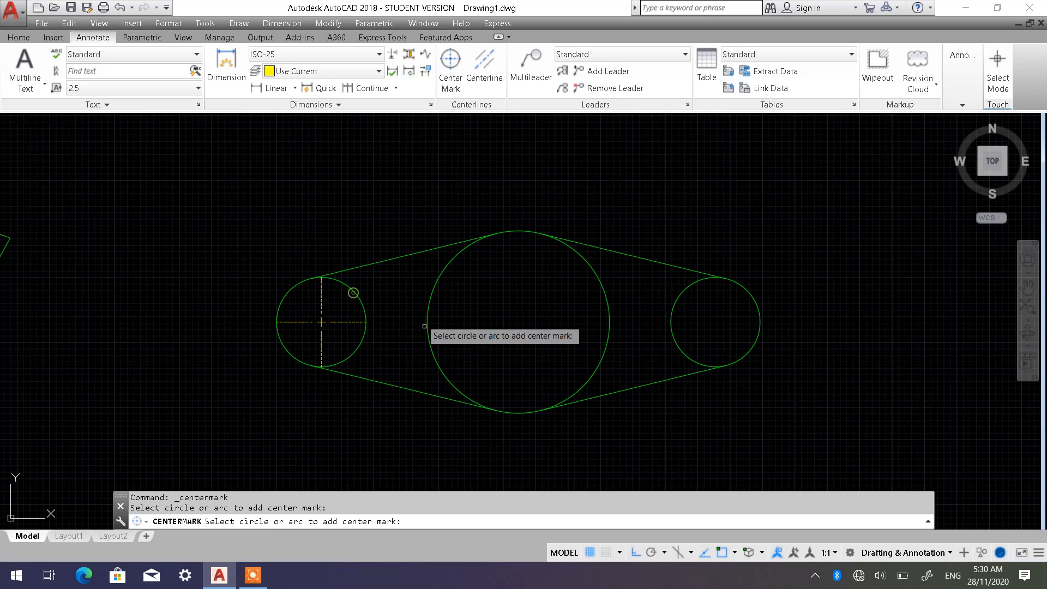
click(689, 286)
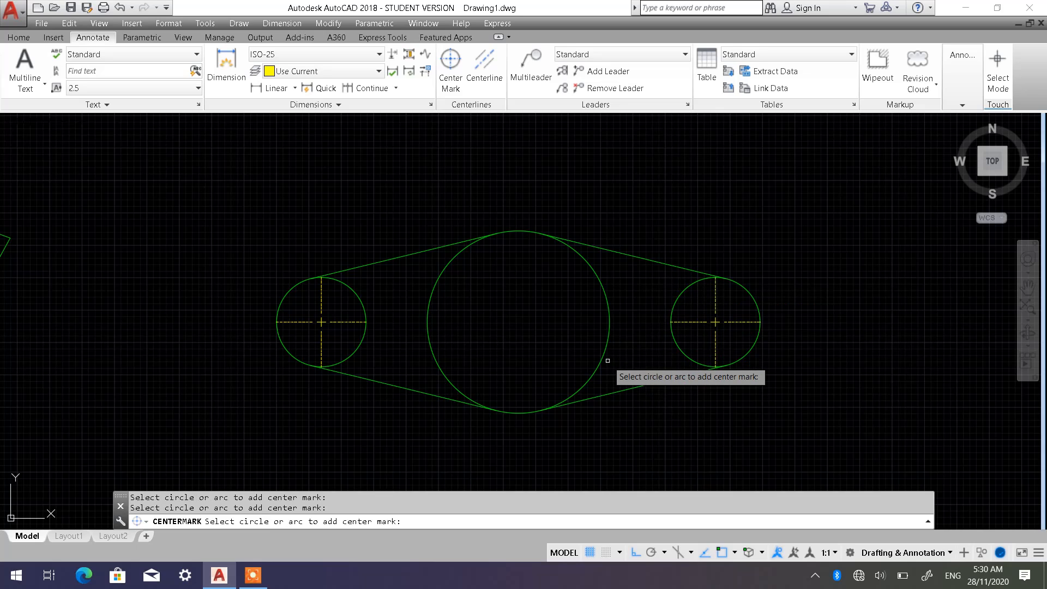
click(600, 279)
scroll(492, 344, up, 4)
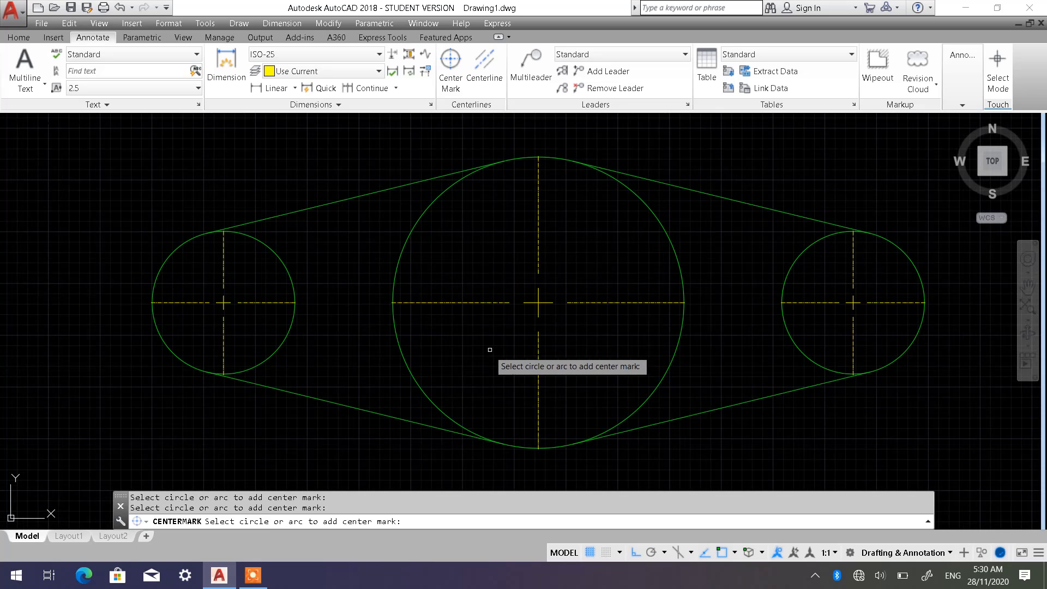
scroll(493, 345, up, 3)
scroll(498, 344, down, 6)
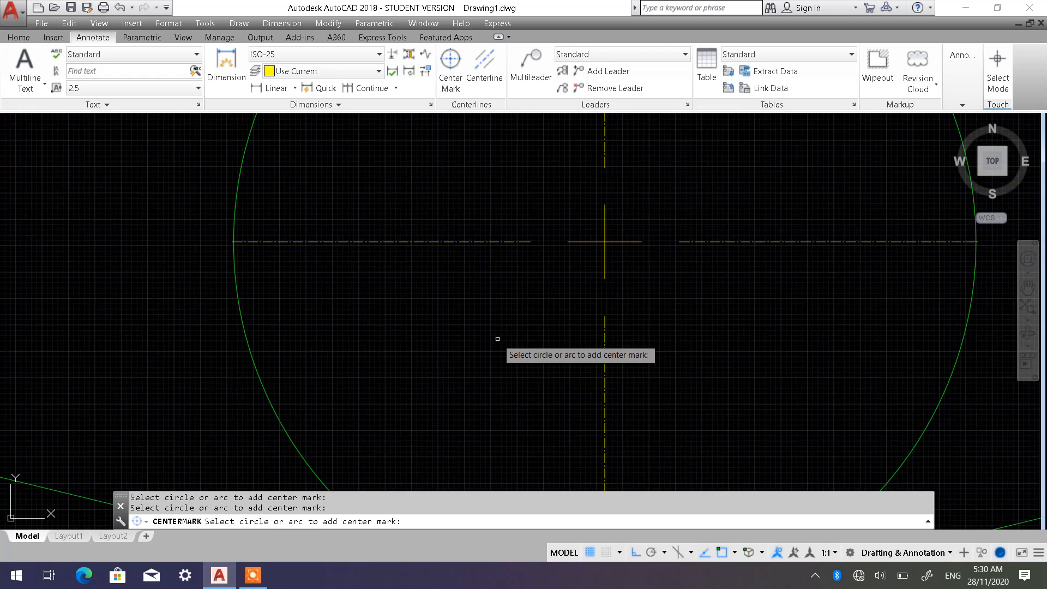
scroll(500, 337, down, 2)
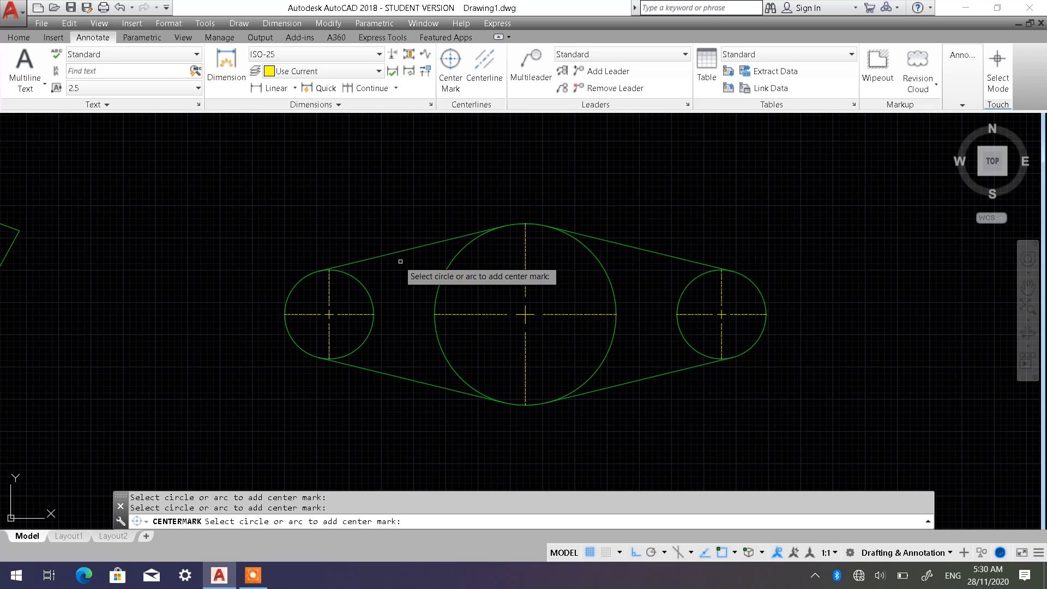
key(Escape)
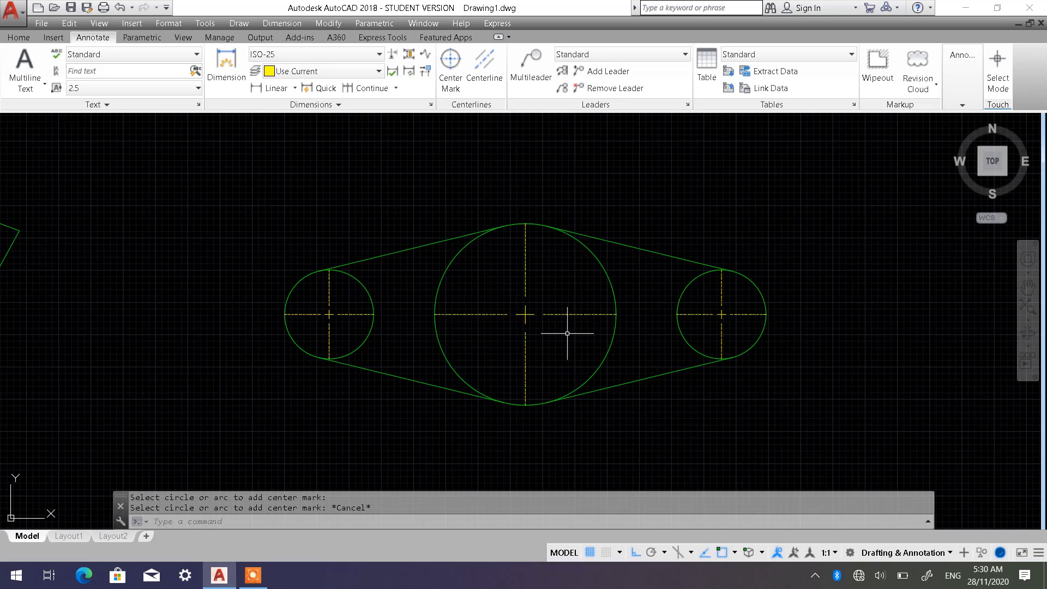
- Examine the dash pattern of the large circle's center mark up close, and the three circles together
scroll(565, 329, up, 2)
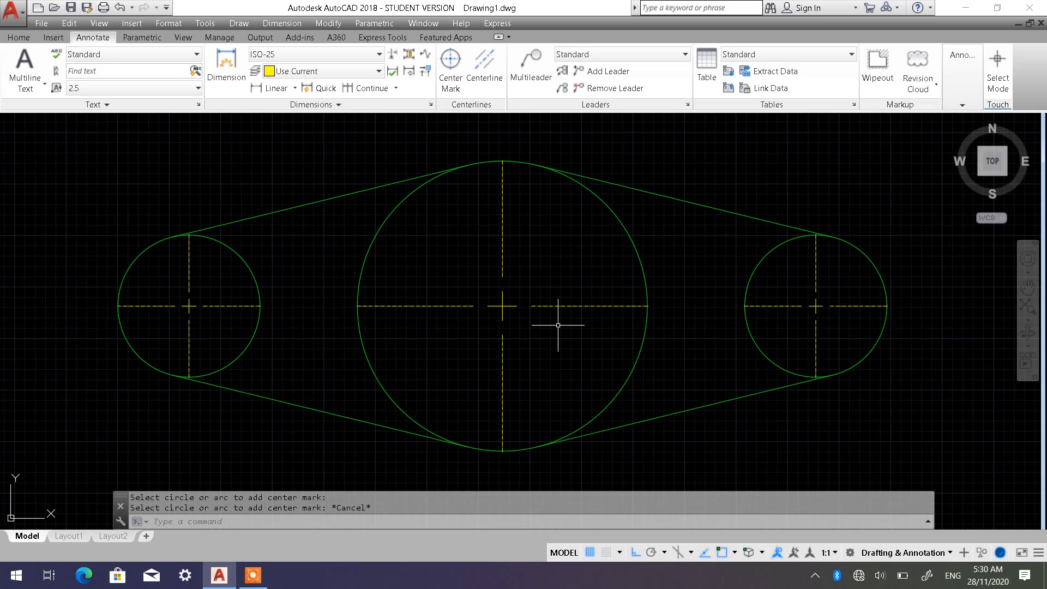
scroll(558, 325, up, 2)
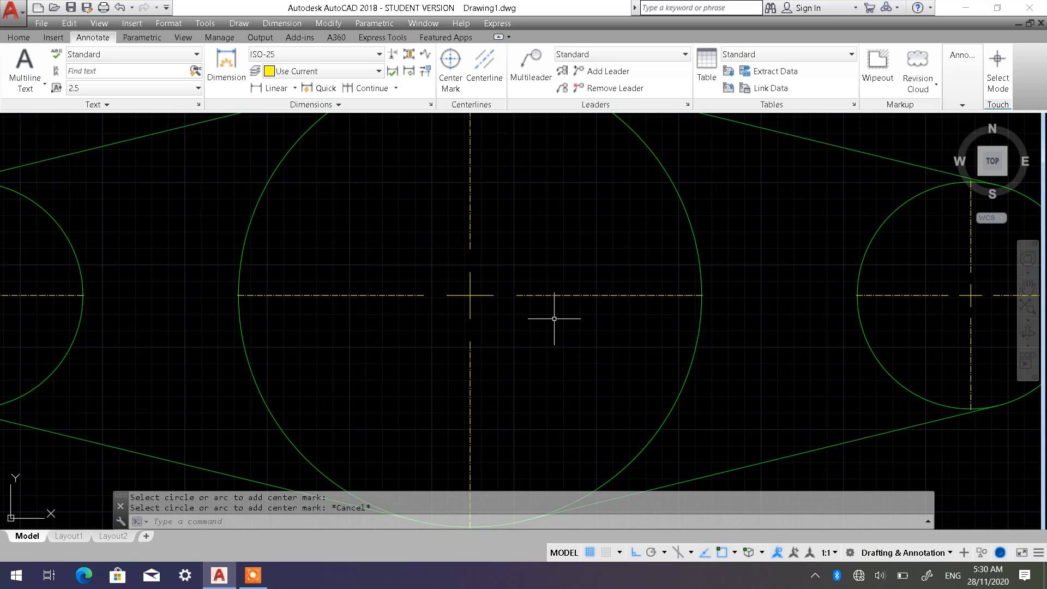
scroll(551, 315, up, 2)
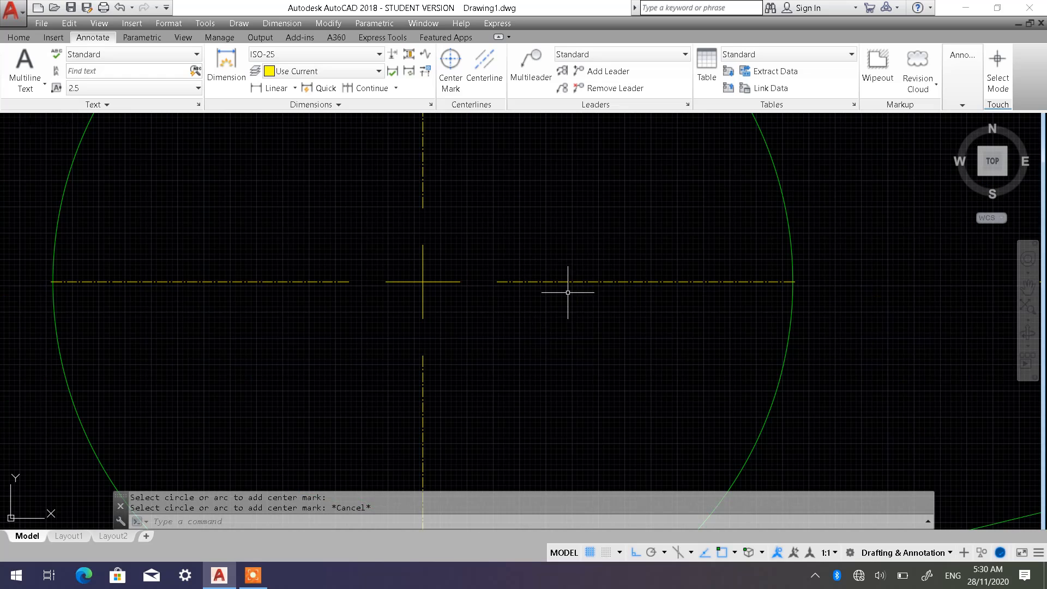
scroll(542, 291, down, 2)
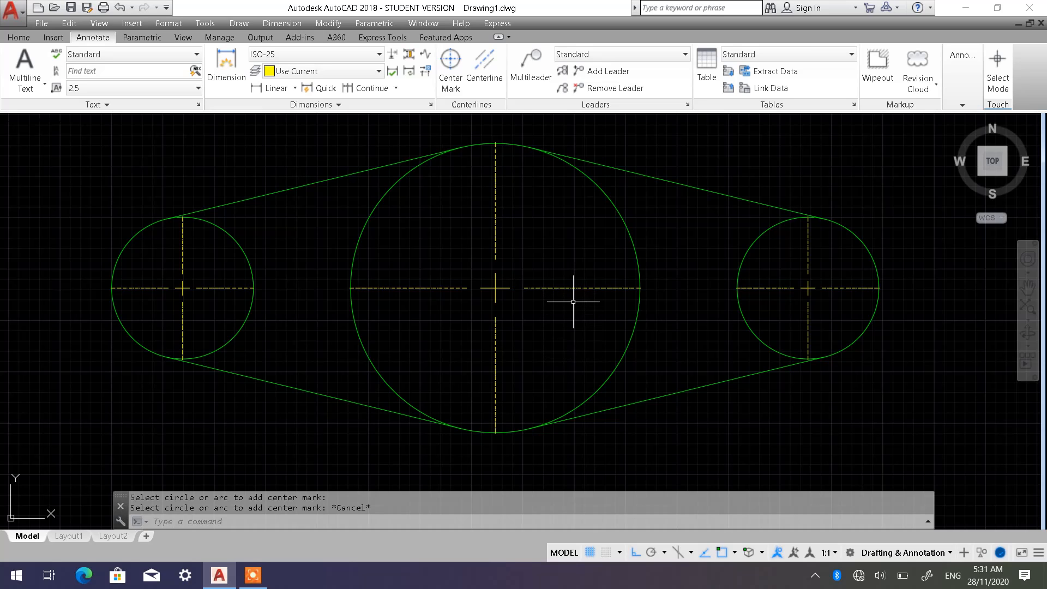
scroll(497, 228, up, 2)
scroll(501, 226, up, 2)
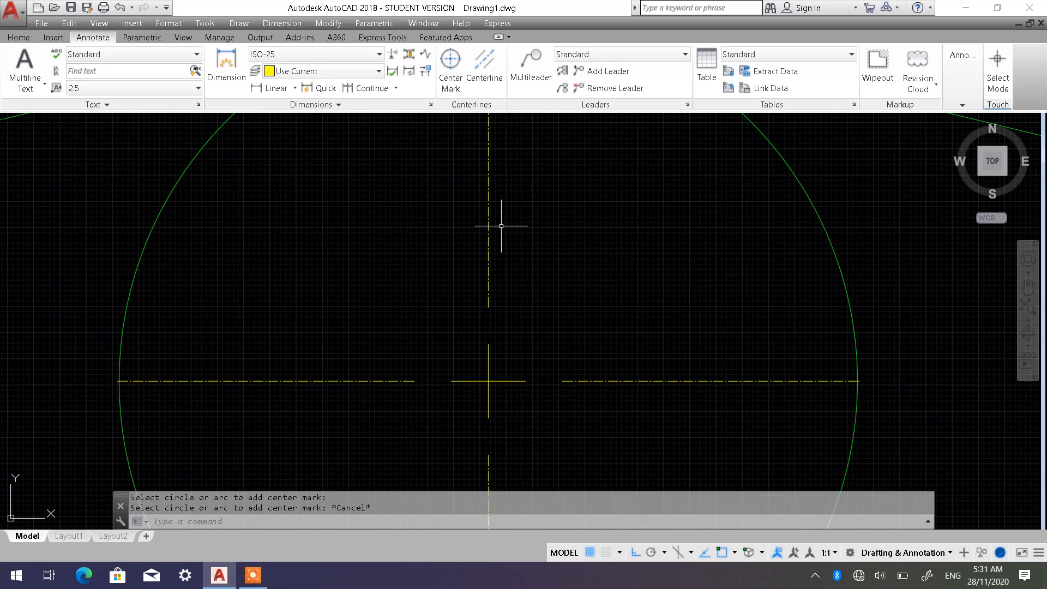
scroll(502, 226, down, 4)
mouse_move(498, 227)
middle_down()
mouse_move(528, 257)
mouse_move(541, 237)
middle_up()
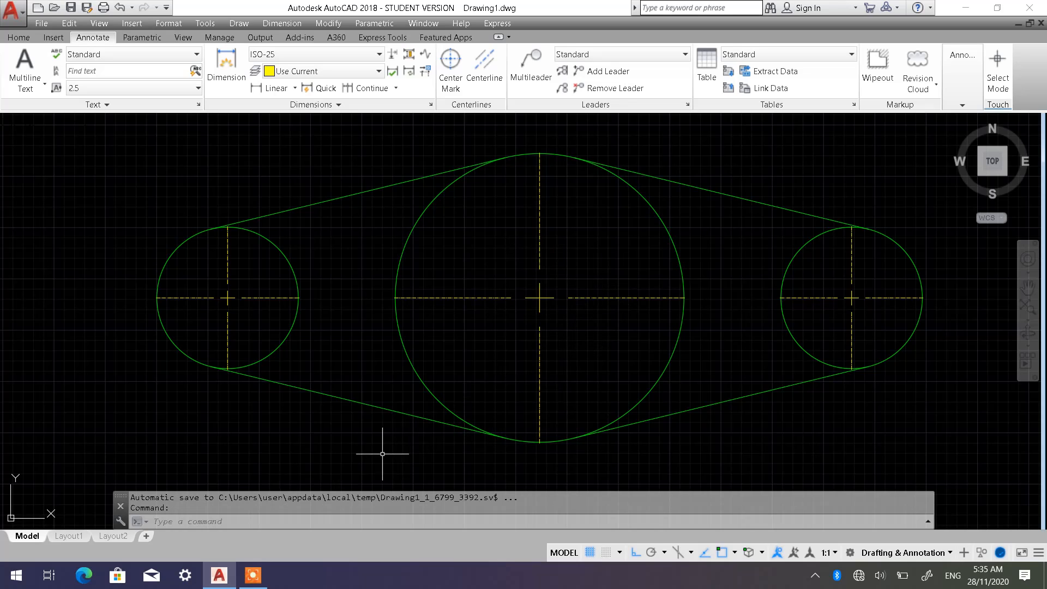
- Set the global linetype scale factor to 5 with the LTSCALE command
click(185, 518)
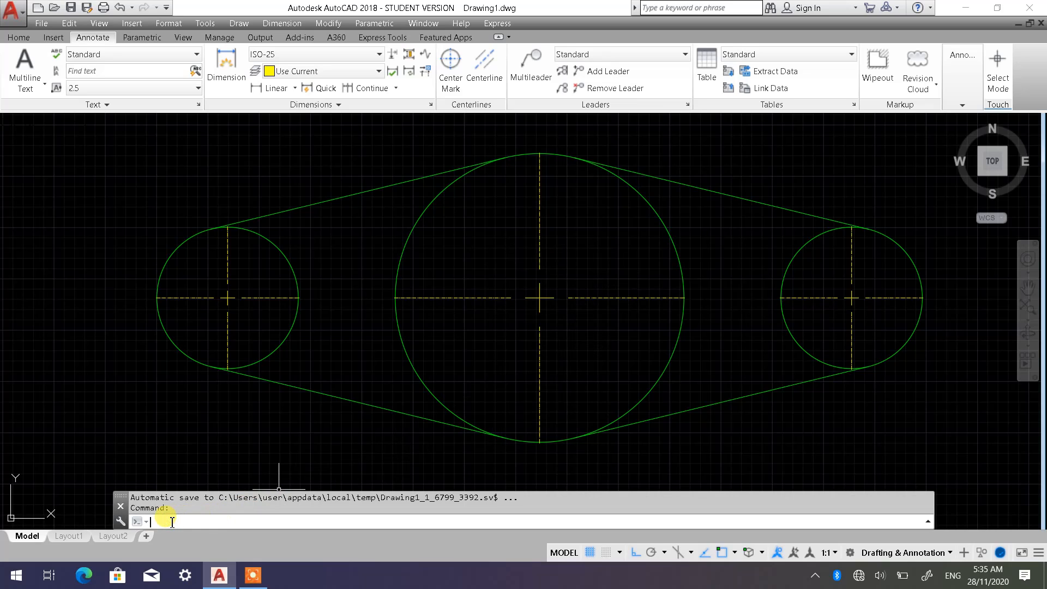
text(lt)
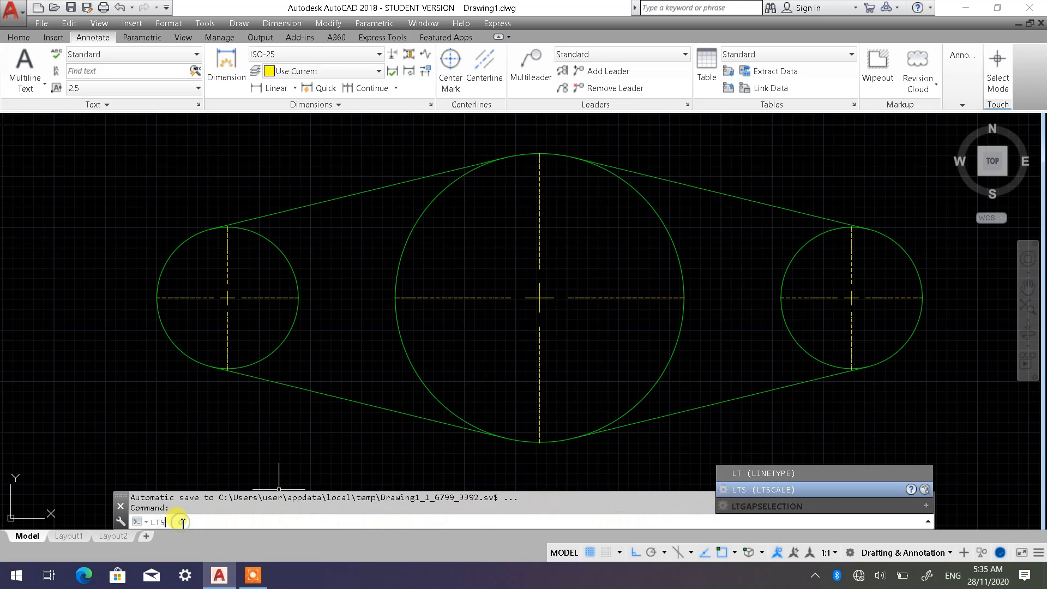
text(cale)
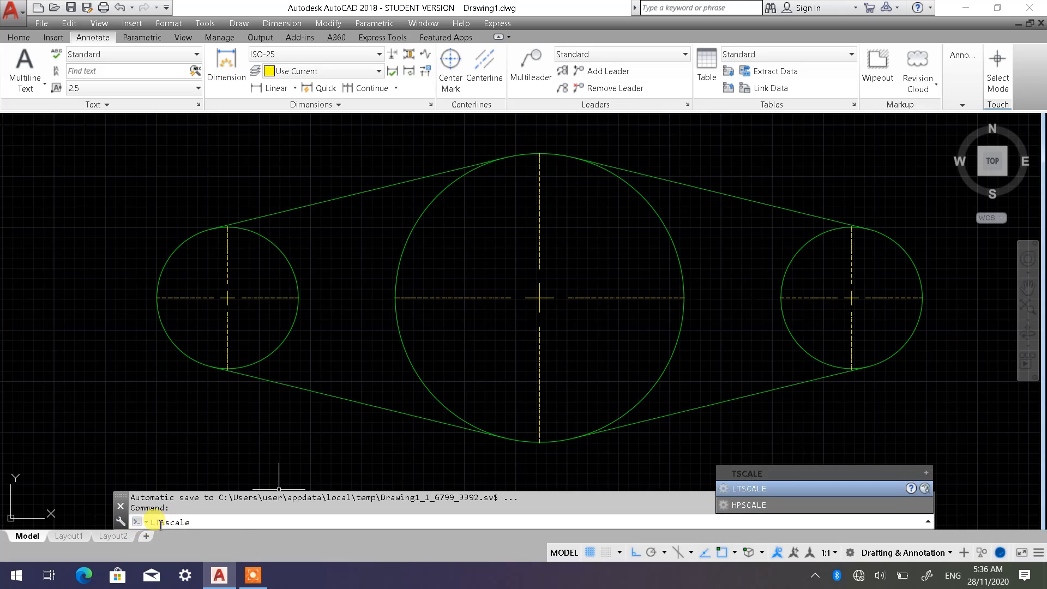
click(763, 492)
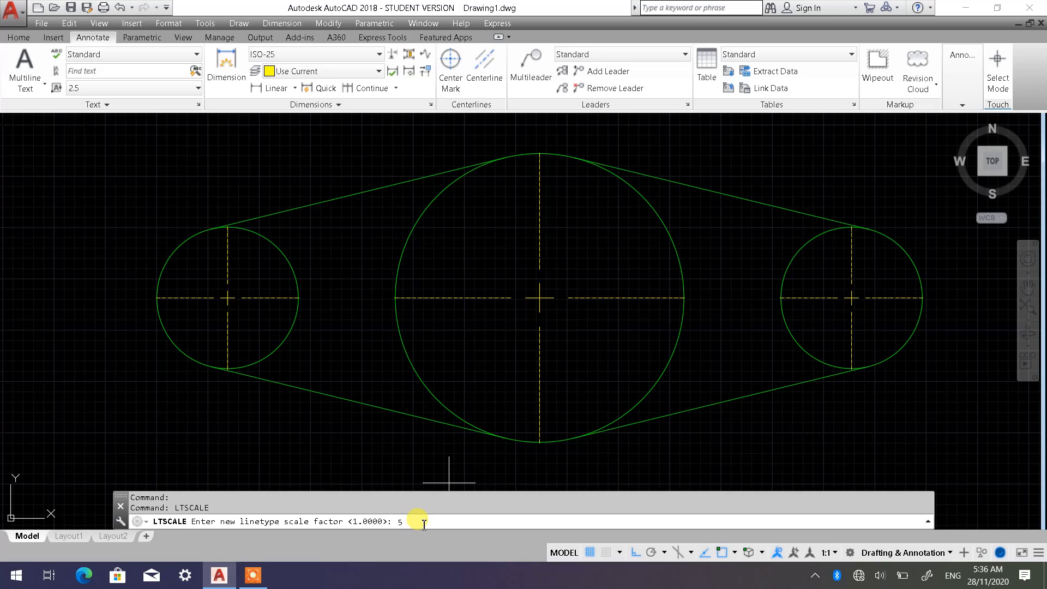
key(Return)
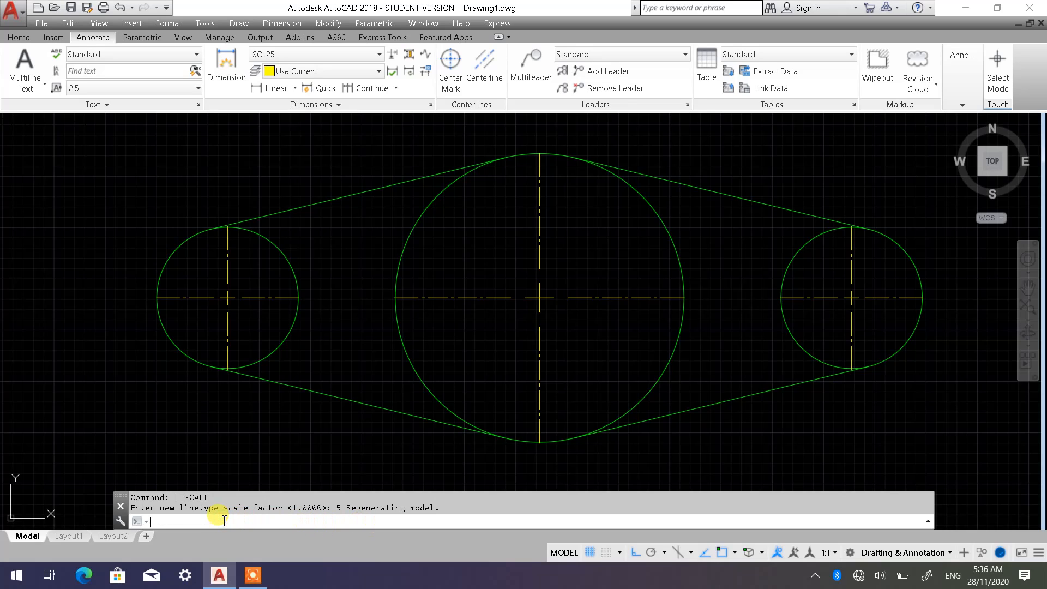
- Change the global linetype scale factor to 3 with LTSCALE
text(t)
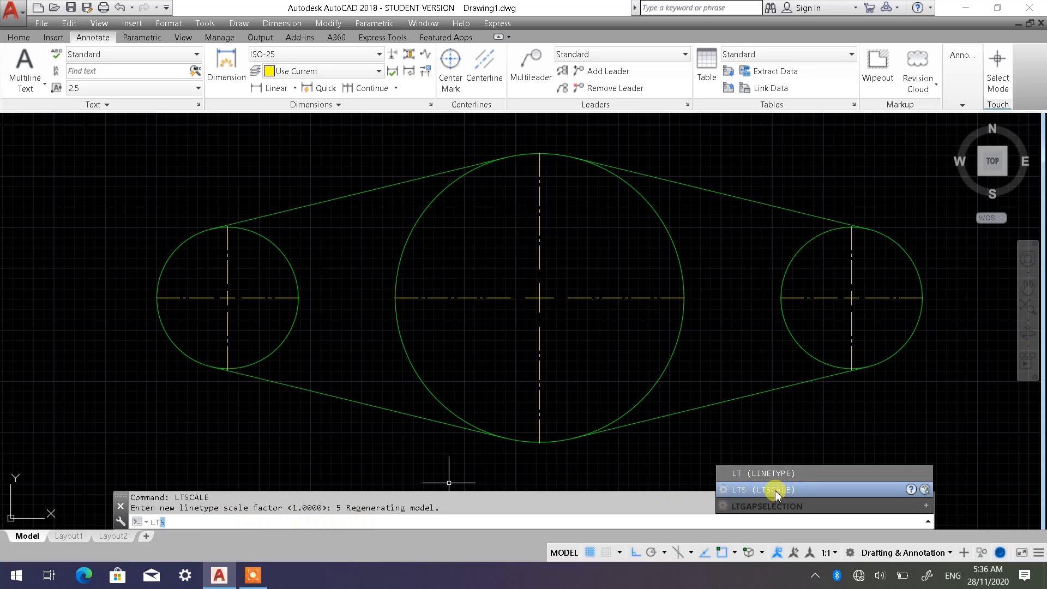
click(758, 491)
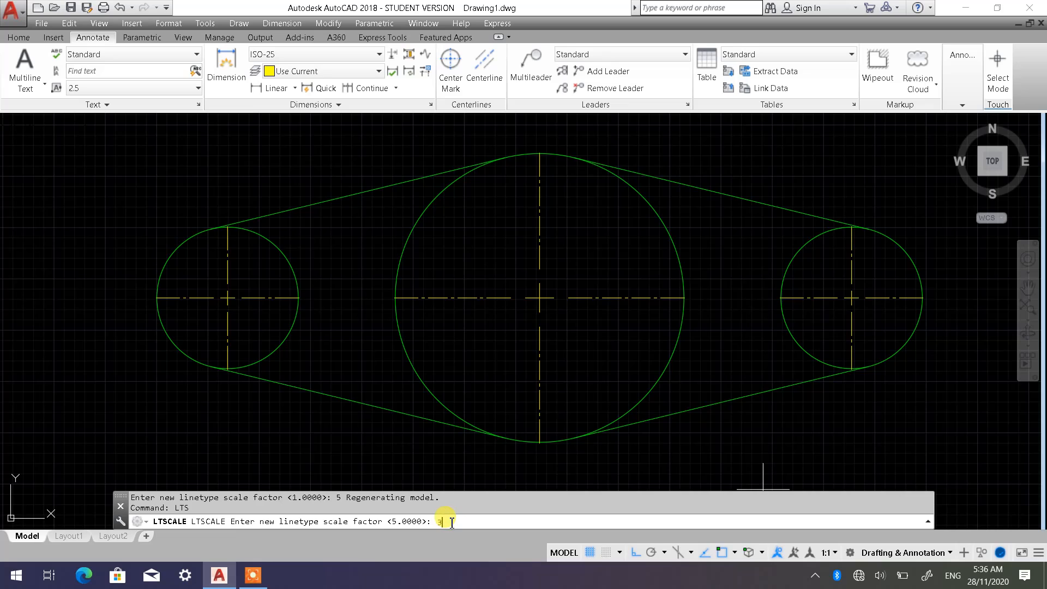
key(Return)
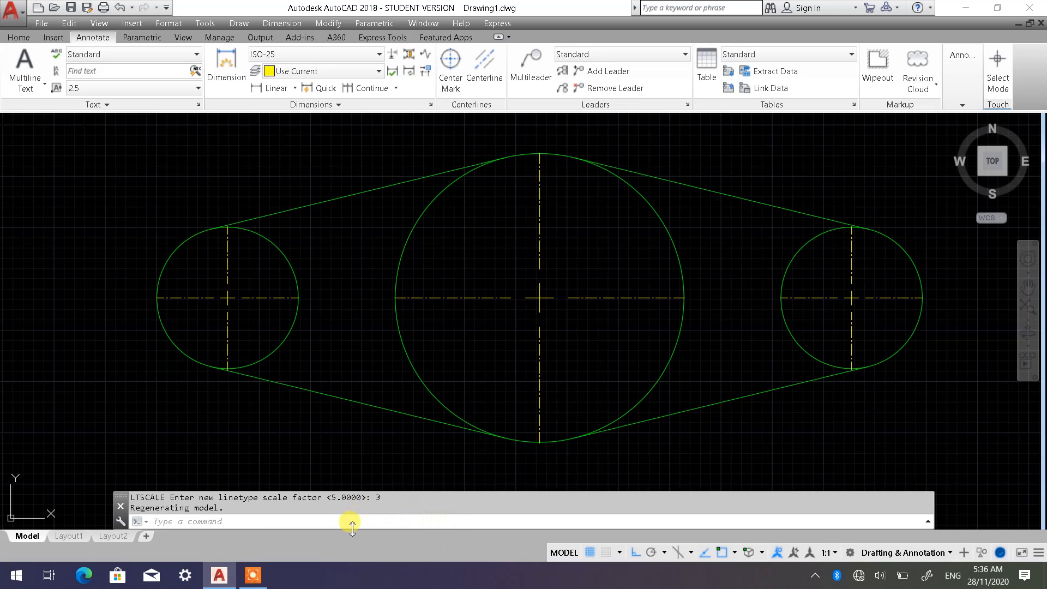
- Return the global linetype scale factor to 5 using LTSCALE
text(l)
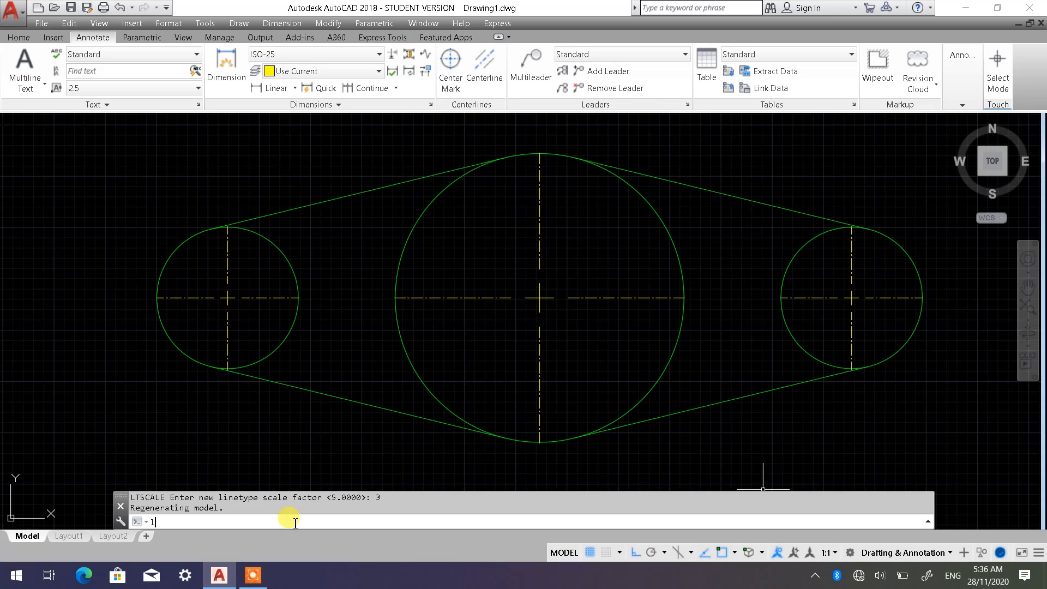
text(ts)
key(Return)
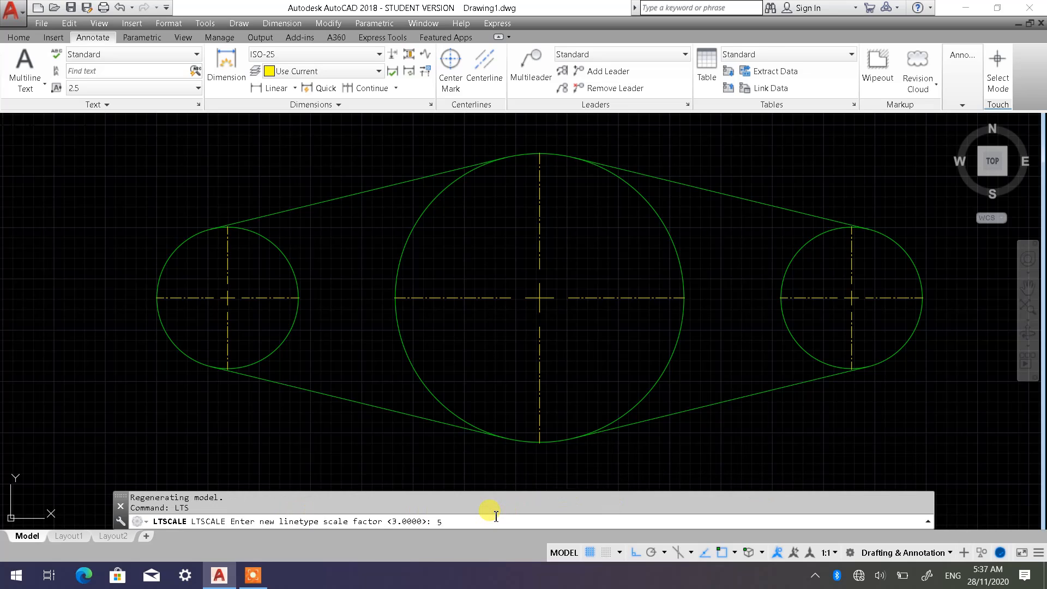
text(5)
key(Return)
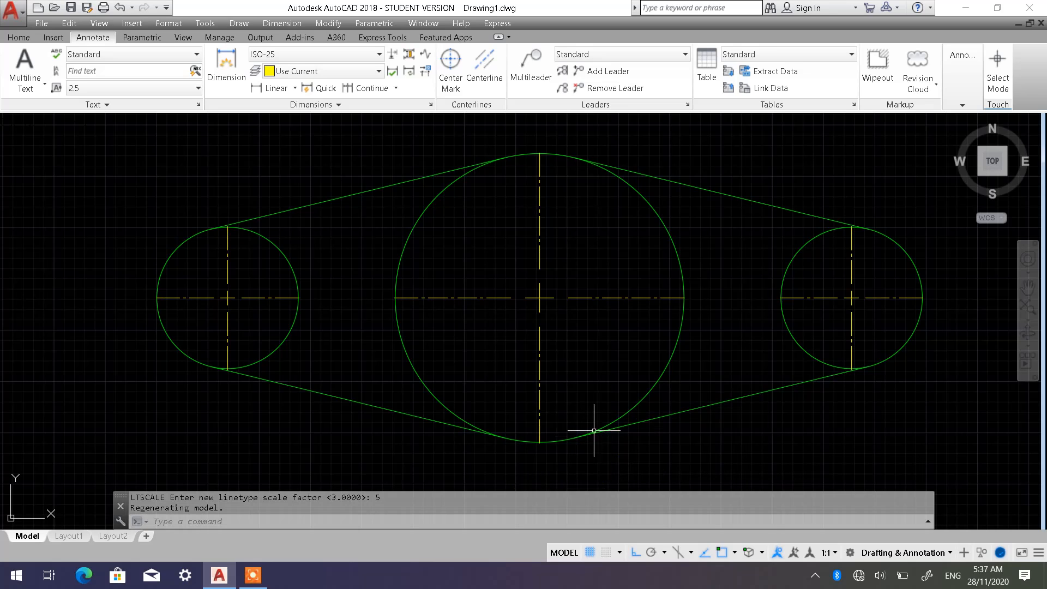
- Examine how the rescaled center marks look on the three circles at several magnifications
scroll(610, 393, down, 1)
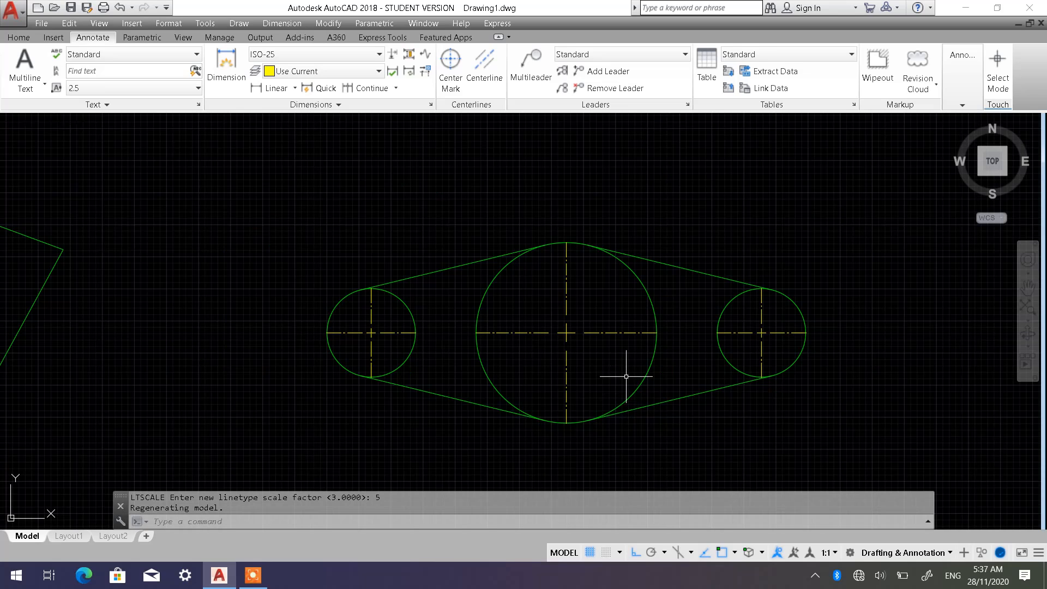
scroll(671, 377, up, 1)
scroll(652, 371, down, 1)
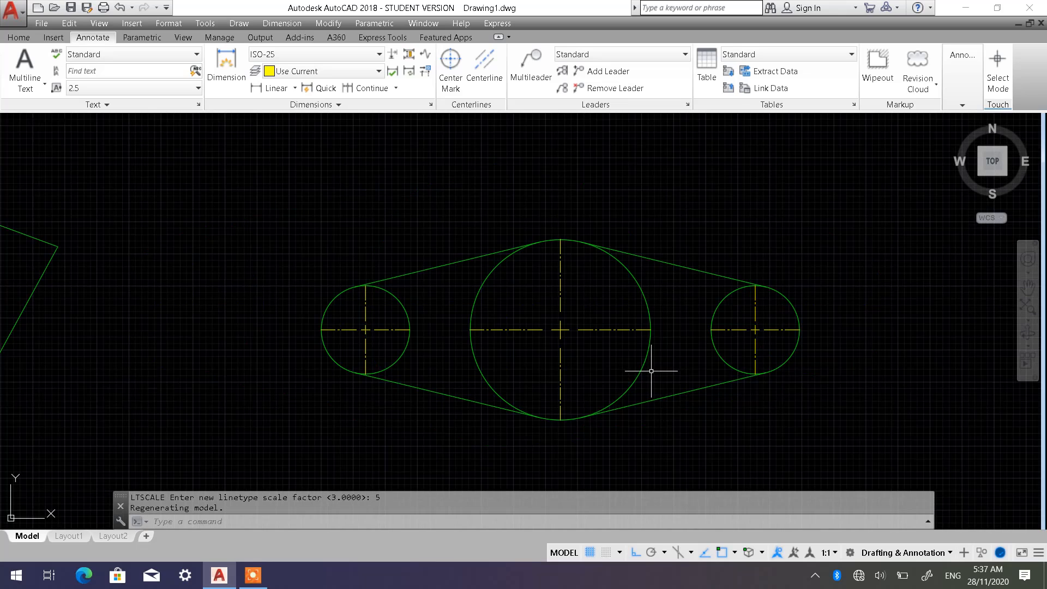
middle_drag(722, 369, 614, 362)
scroll(546, 354, down, 1)
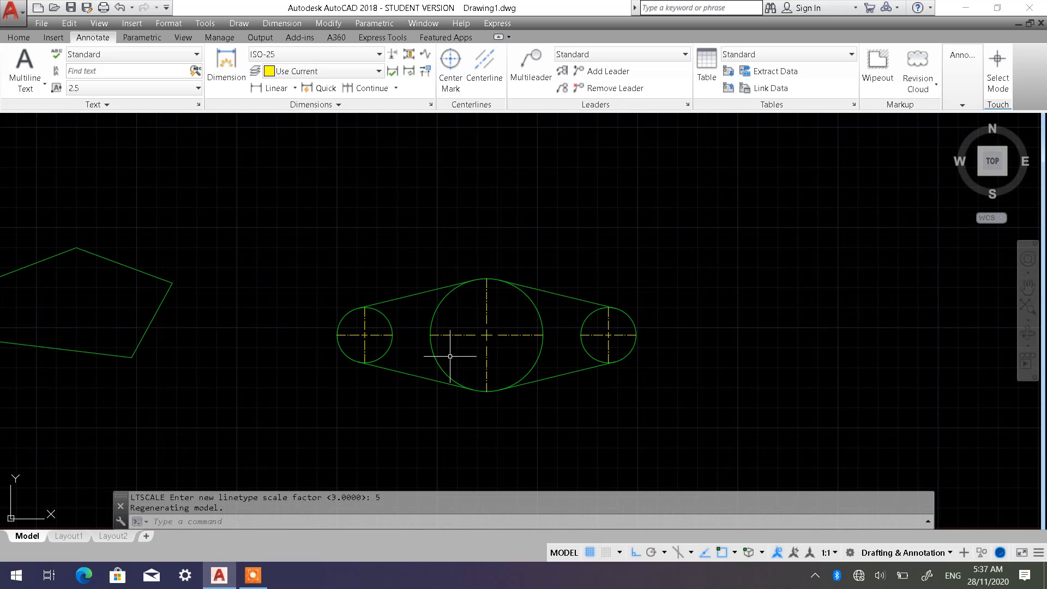
scroll(450, 356, up, 1)
mouse_move(421, 350)
middle_down()
mouse_move(465, 344)
mouse_move(466, 322)
middle_up()
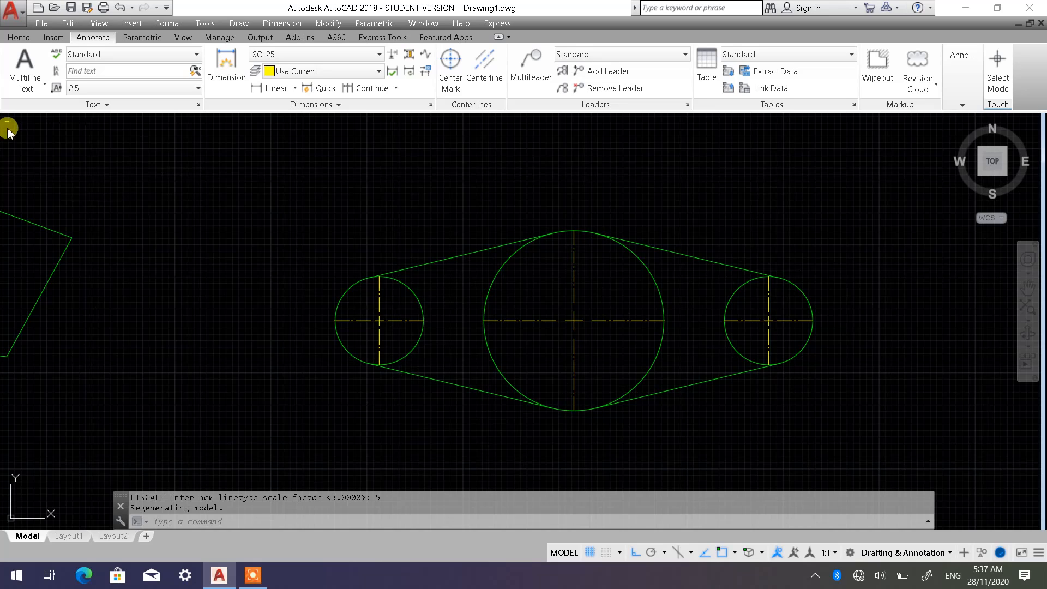
click(19, 37)
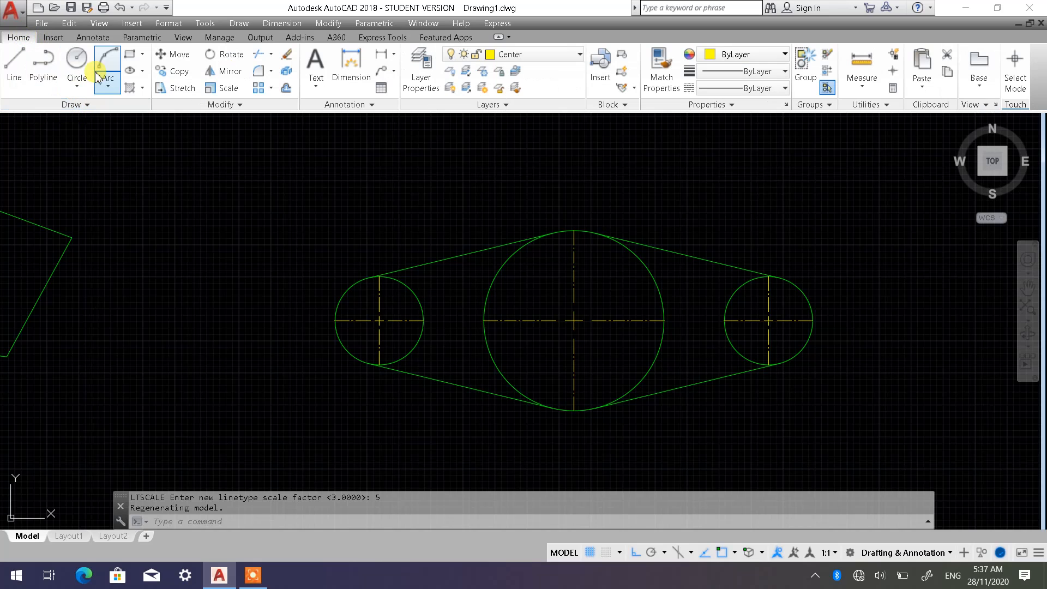
- Make Green the current layer
click(76, 63)
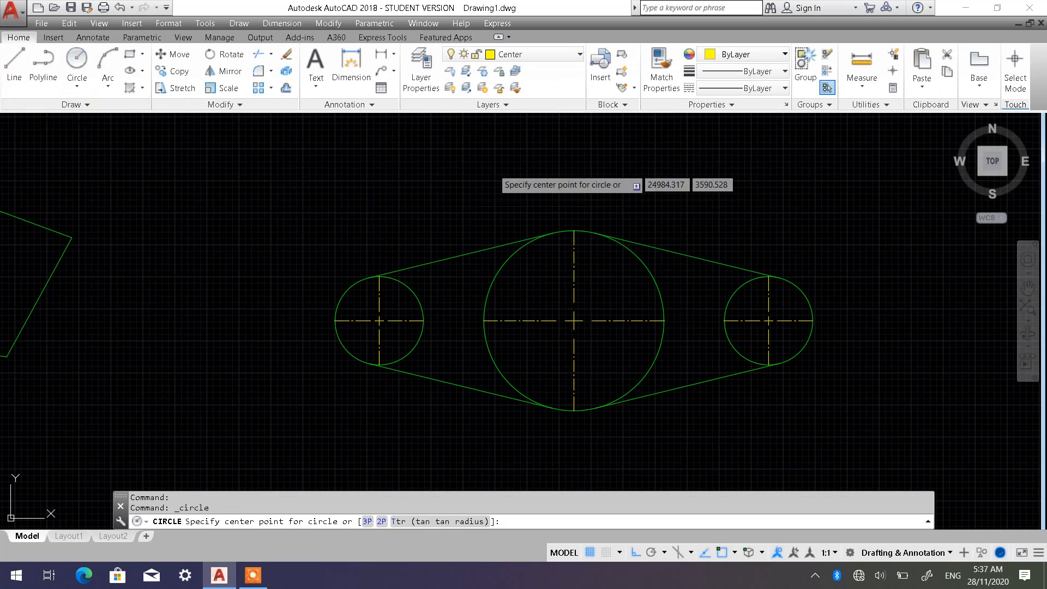
key(Escape)
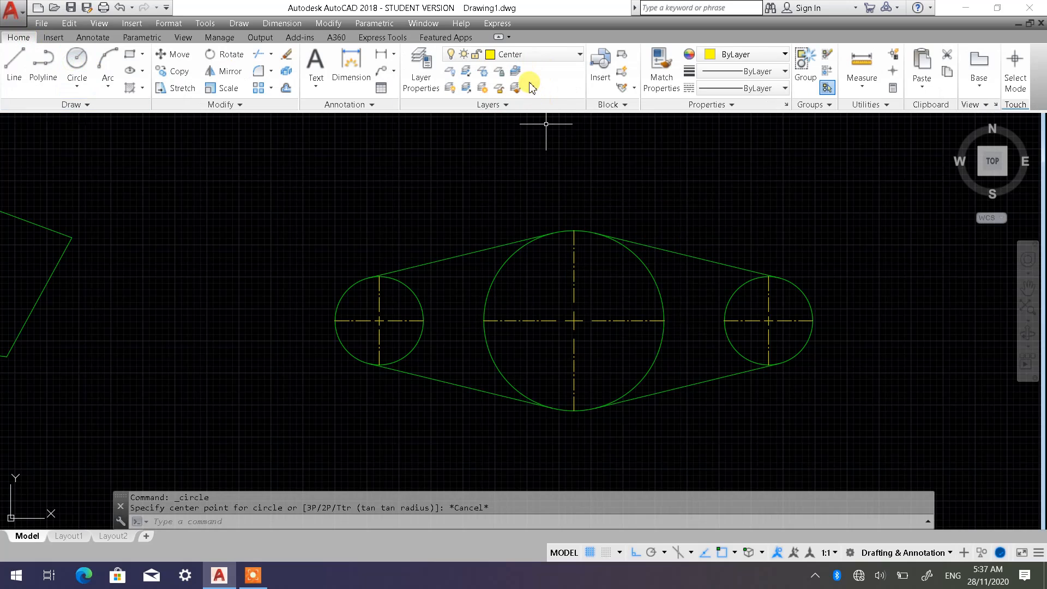
click(542, 53)
click(520, 104)
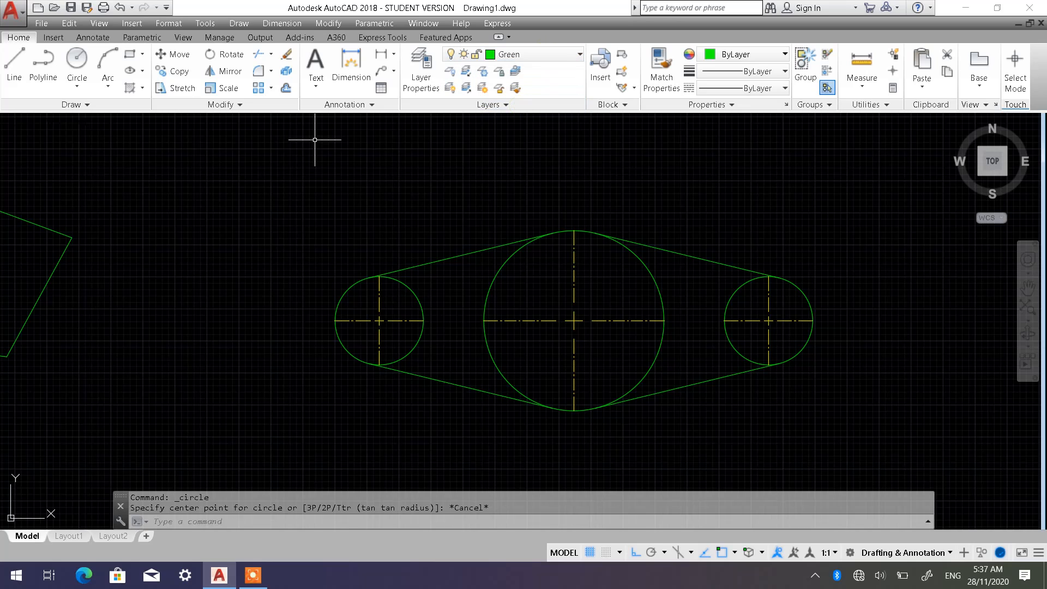
scroll(475, 272, up, 2)
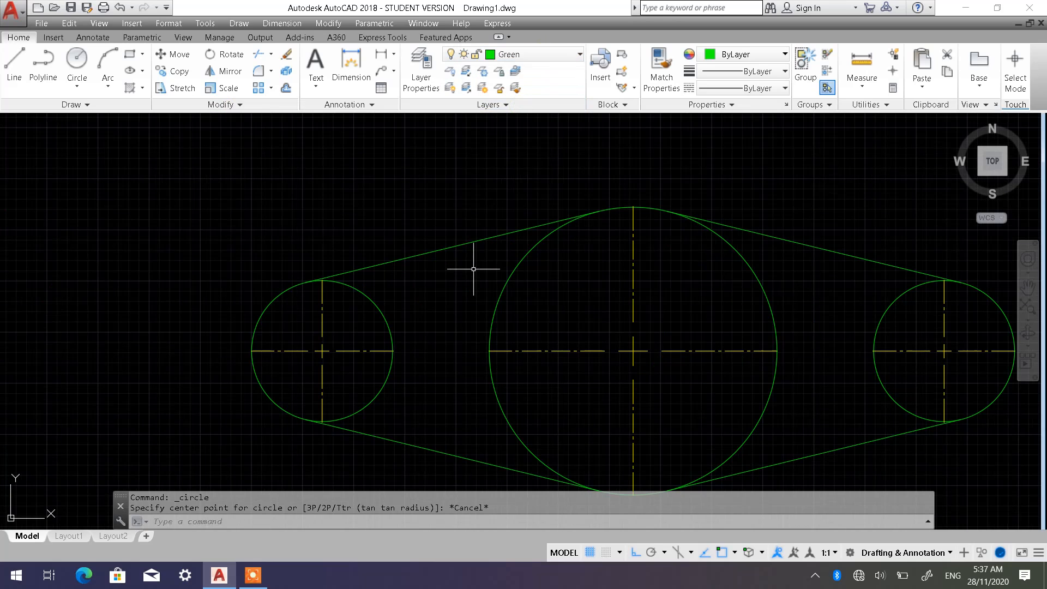
scroll(466, 259, down, 2)
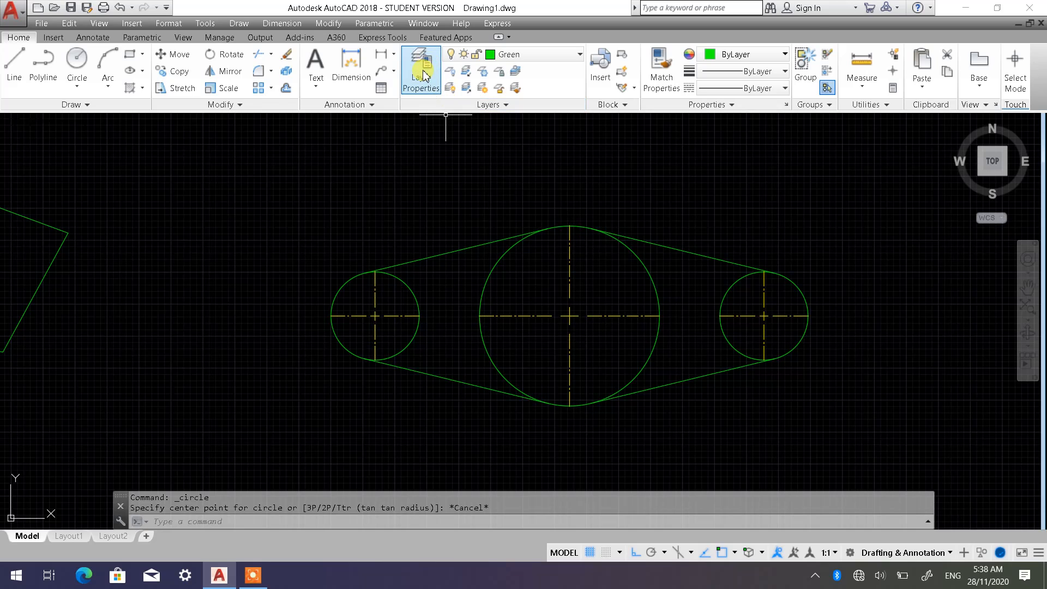
click(580, 55)
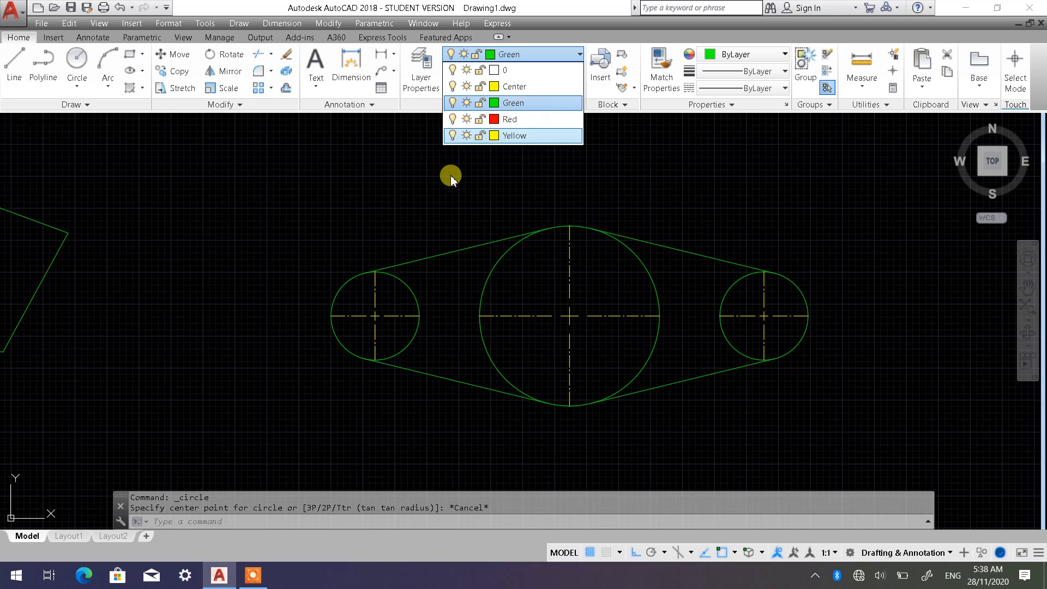
click(430, 186)
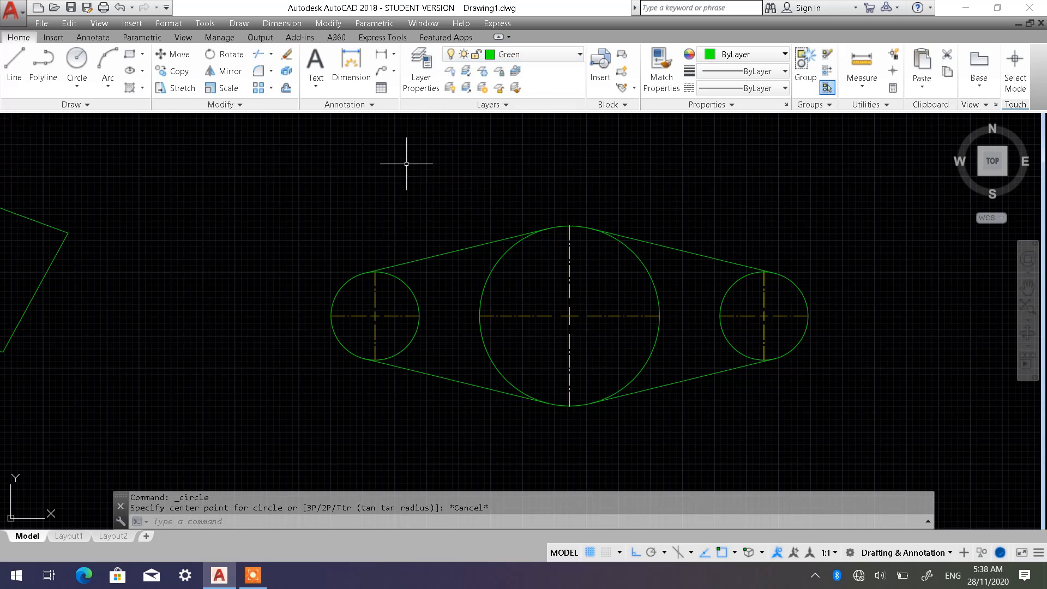
- Create a new layer named Hidden and set its color to cyan
click(420, 79)
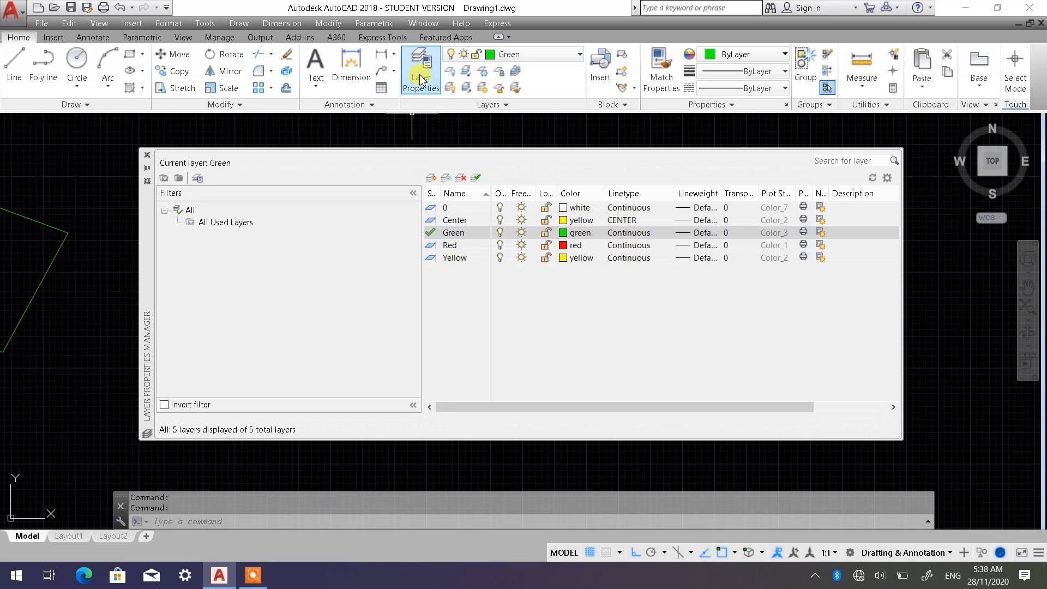
click(430, 178)
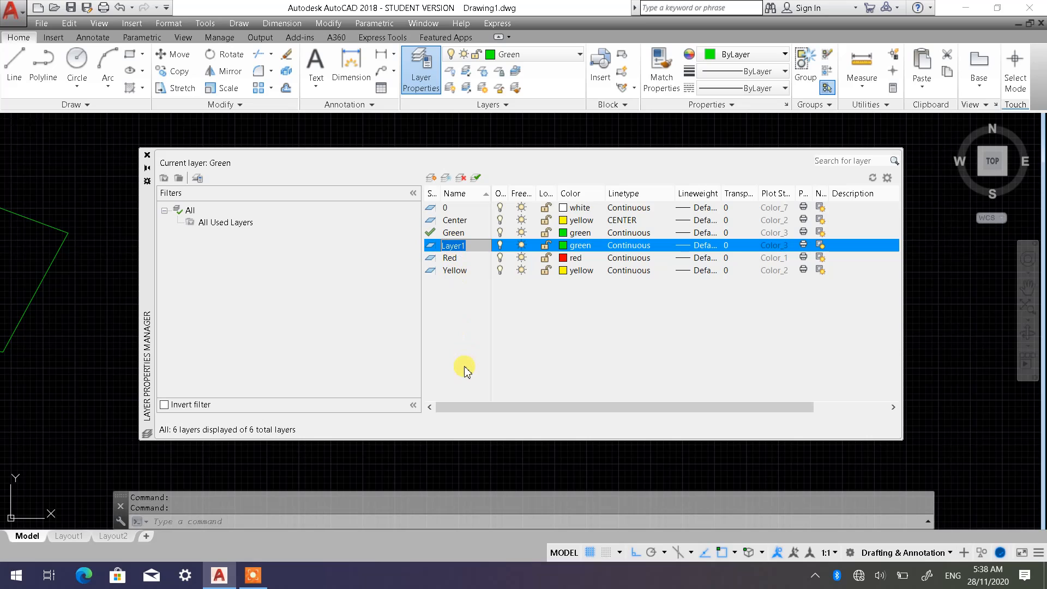
text(Hidden)
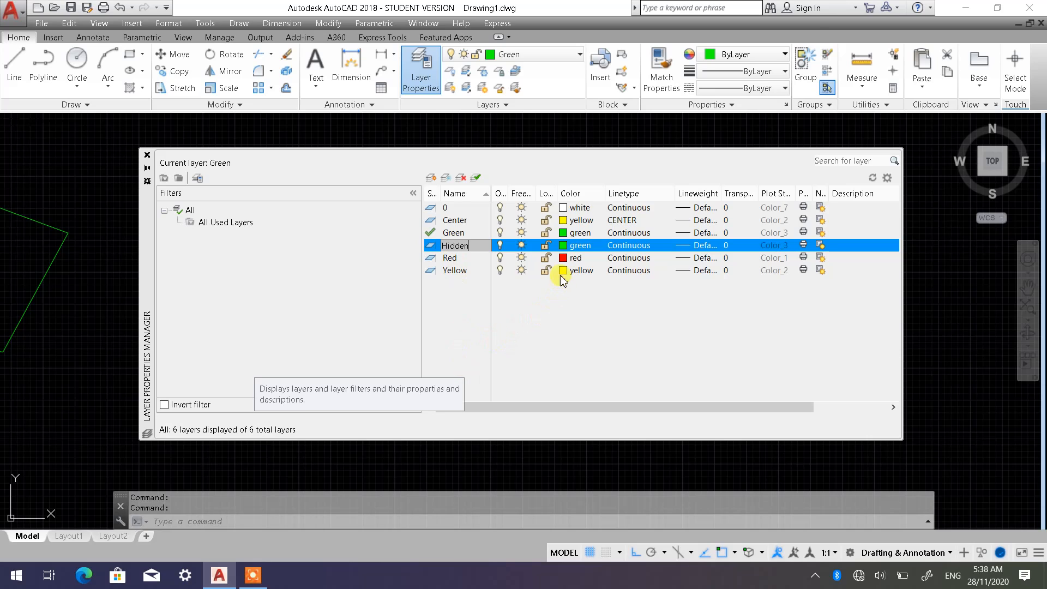
click(562, 245)
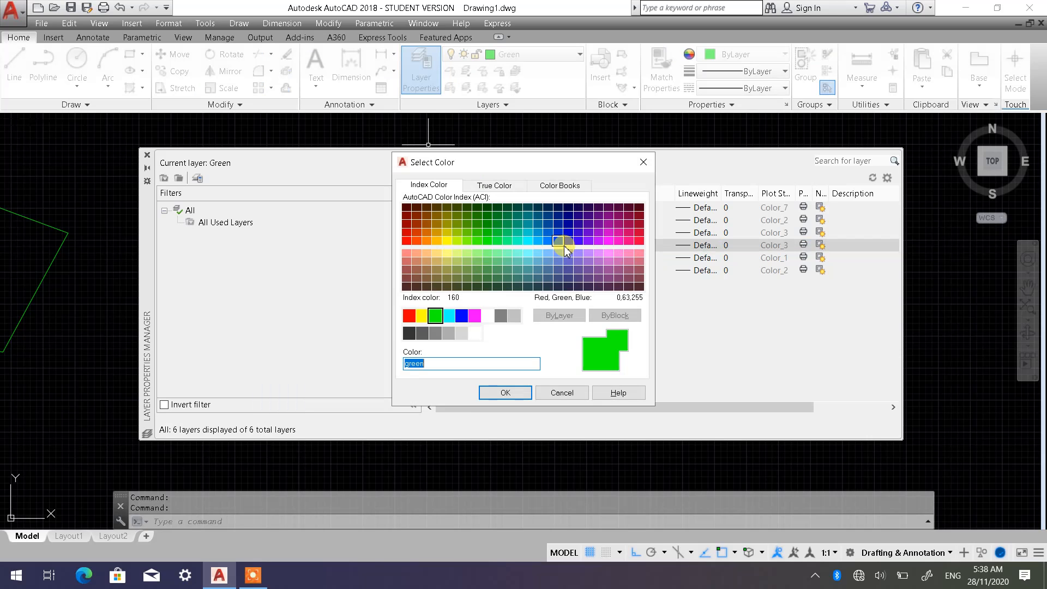
click(448, 317)
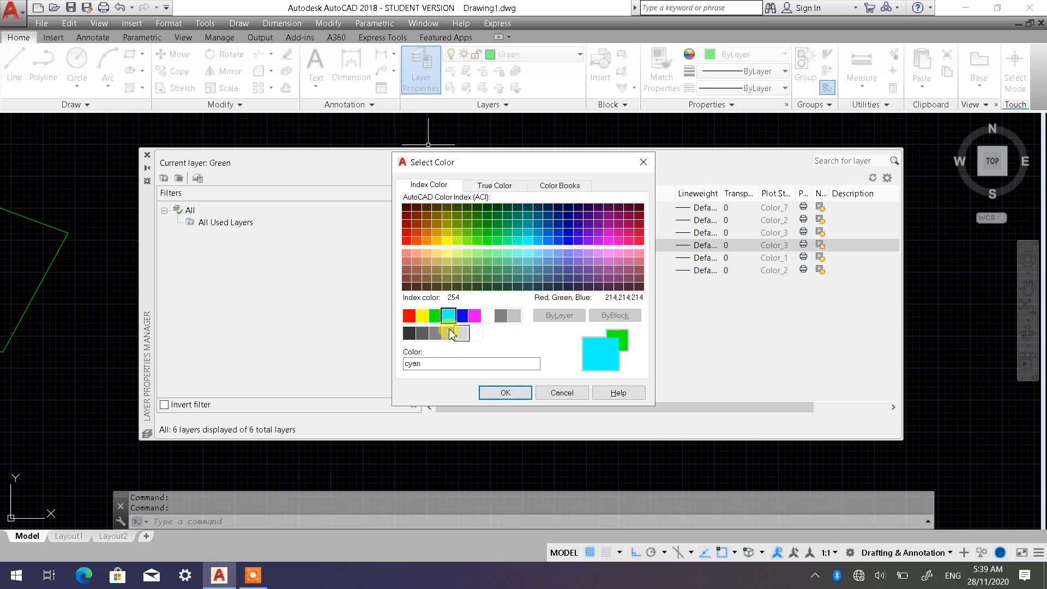
click(506, 393)
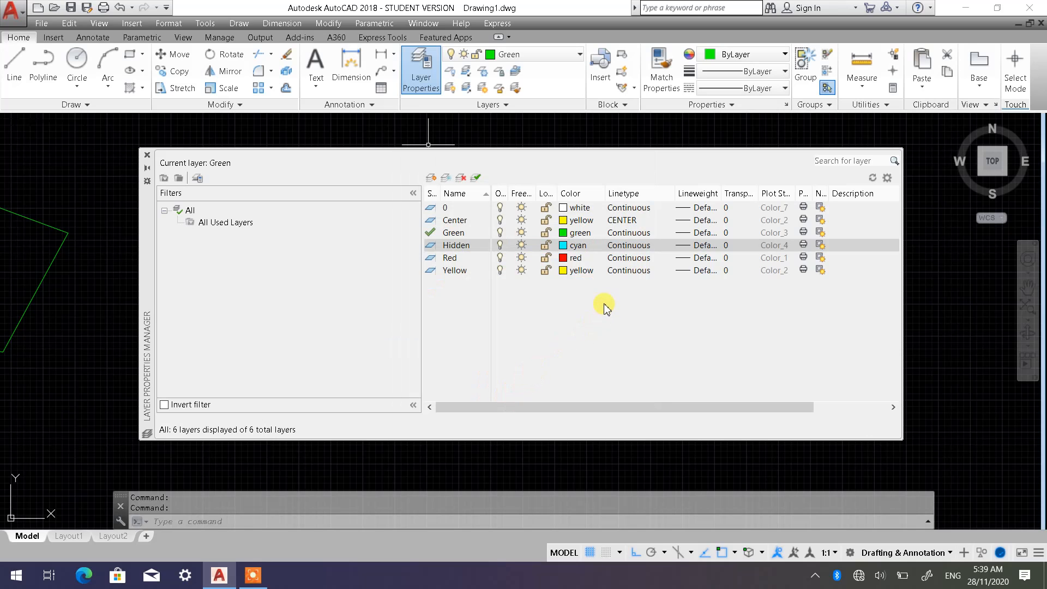
- Load the HIDDEN linetype for the Hidden layer, assign it, and make that layer current
click(626, 248)
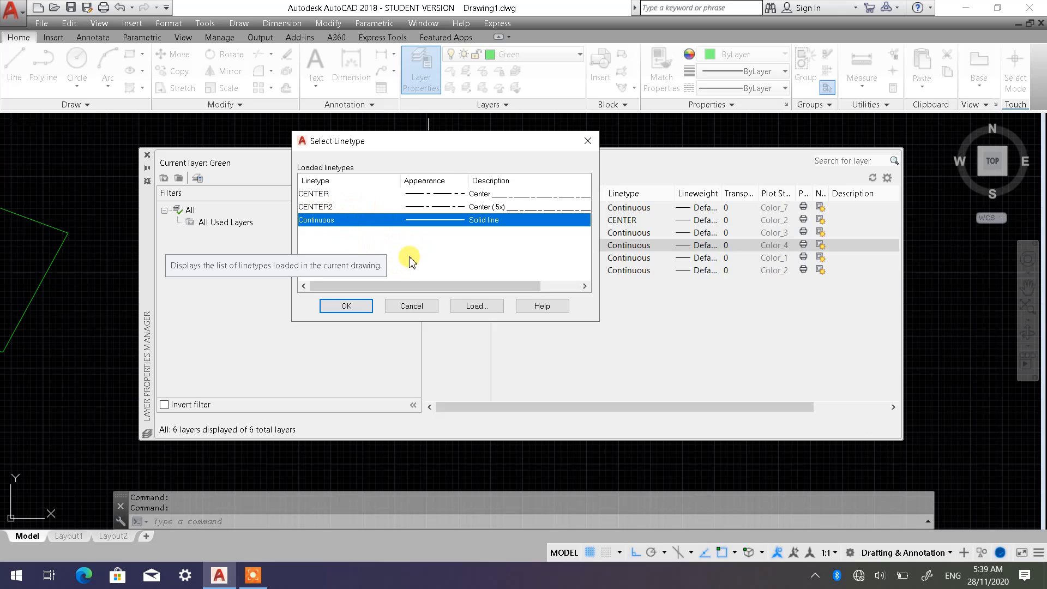
click(476, 307)
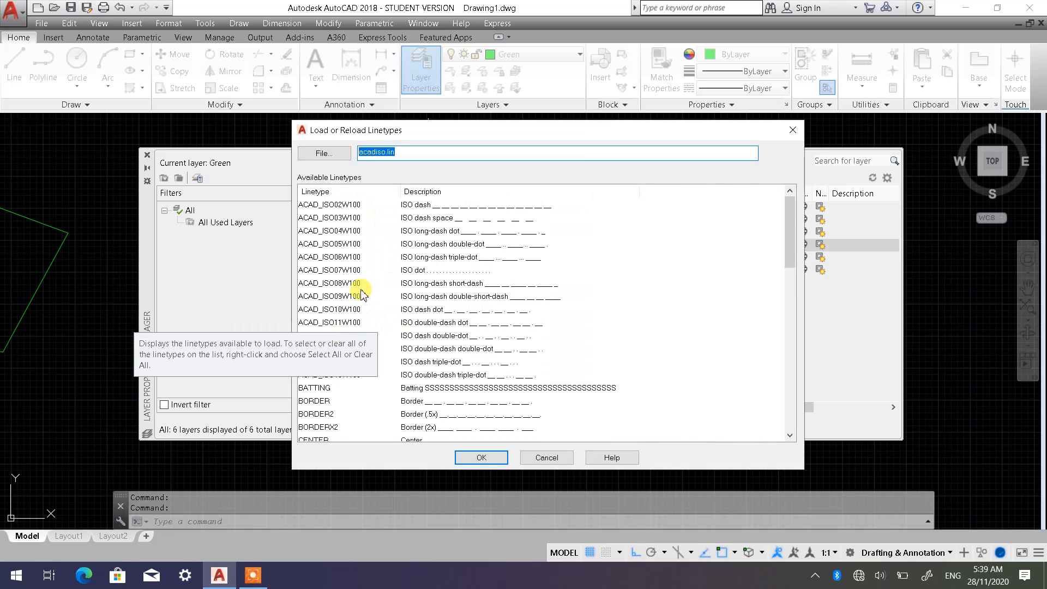
scroll(344, 287, down, 5)
scroll(340, 282, down, 5)
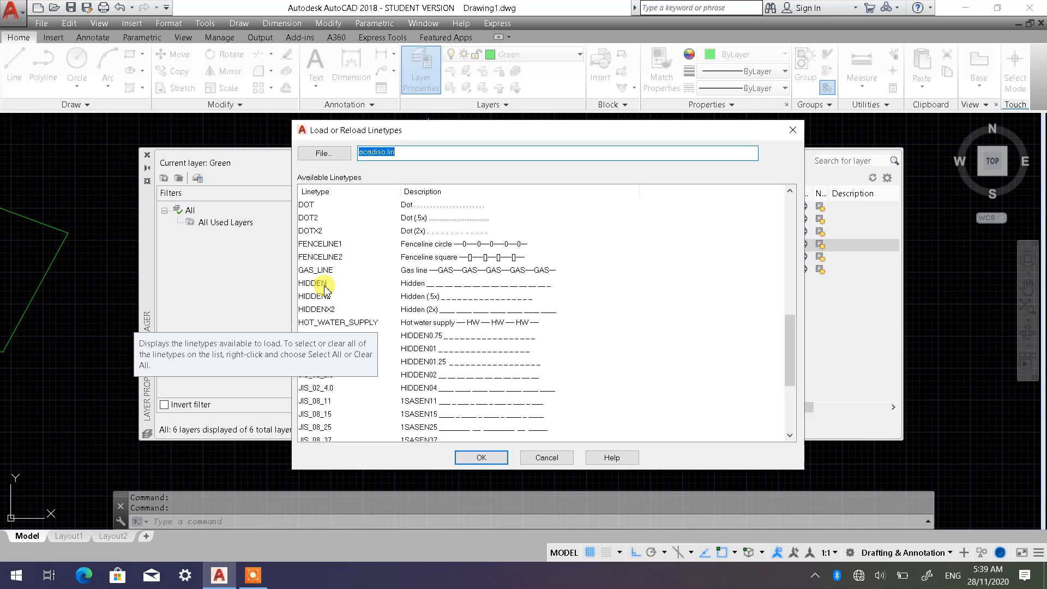
click(326, 284)
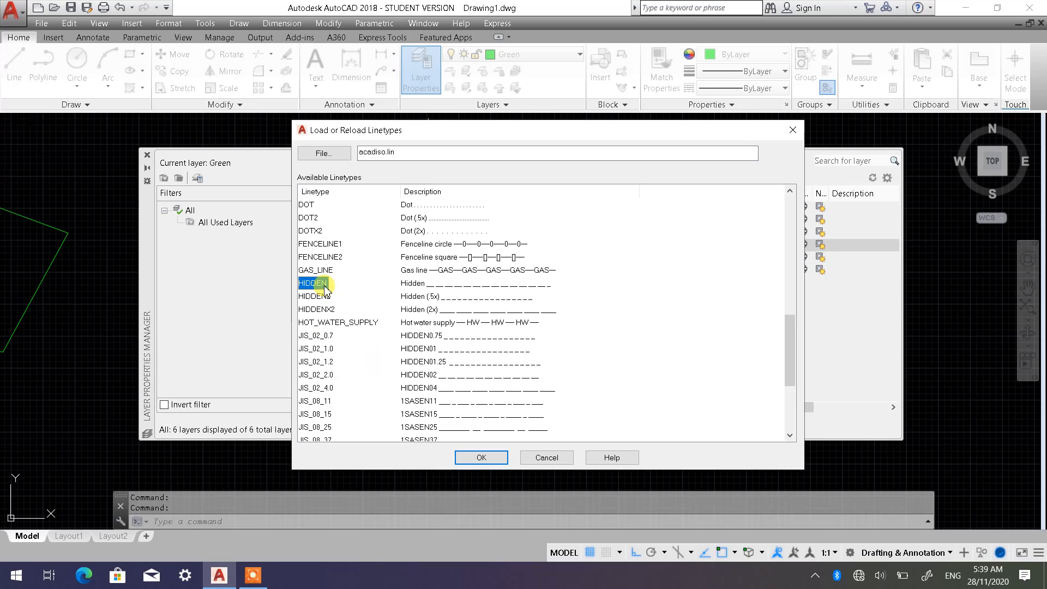
click(474, 458)
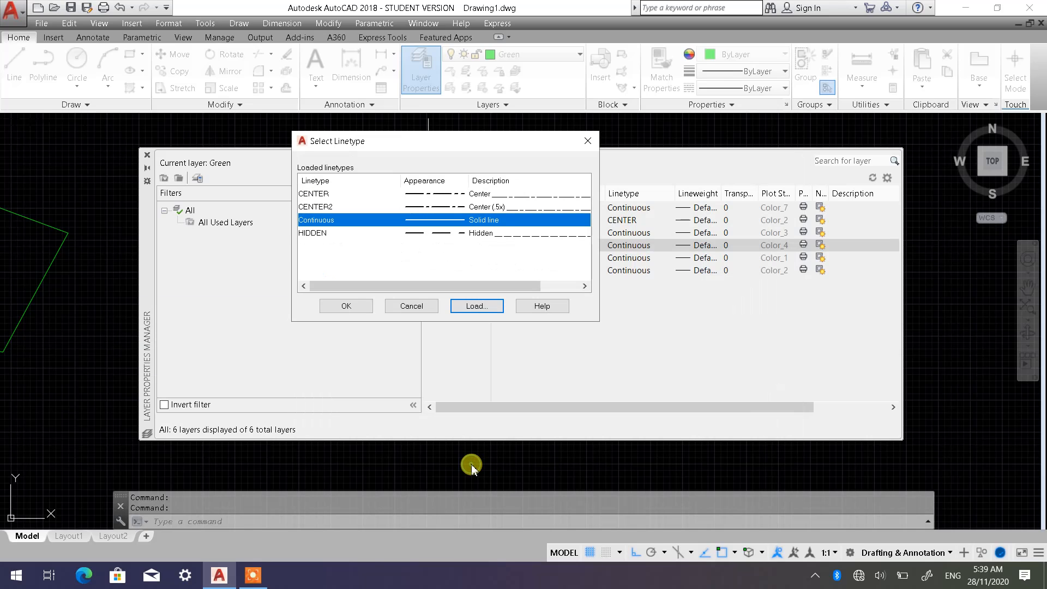
click(322, 234)
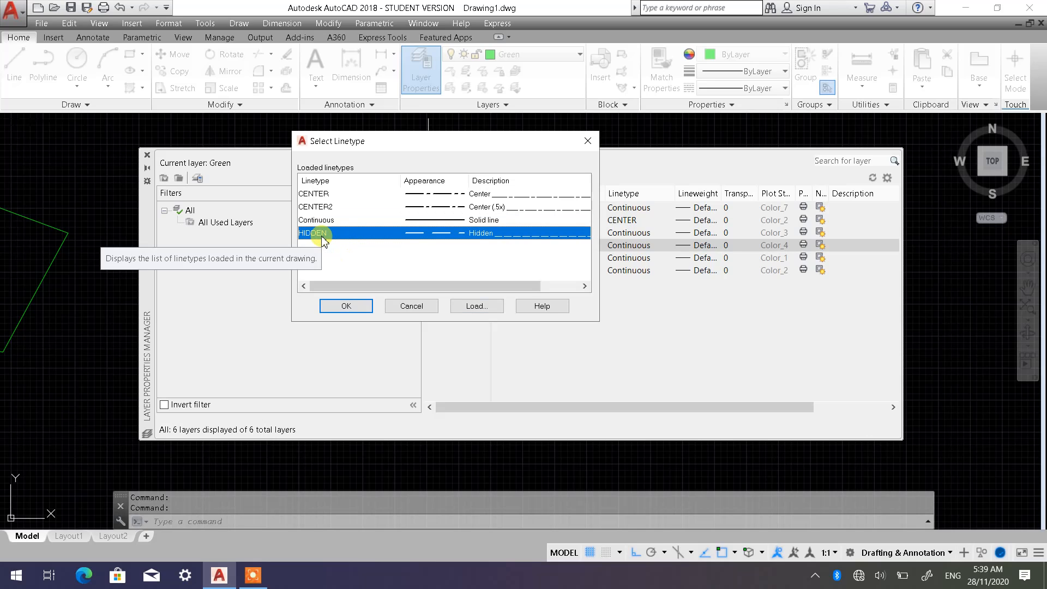
click(346, 304)
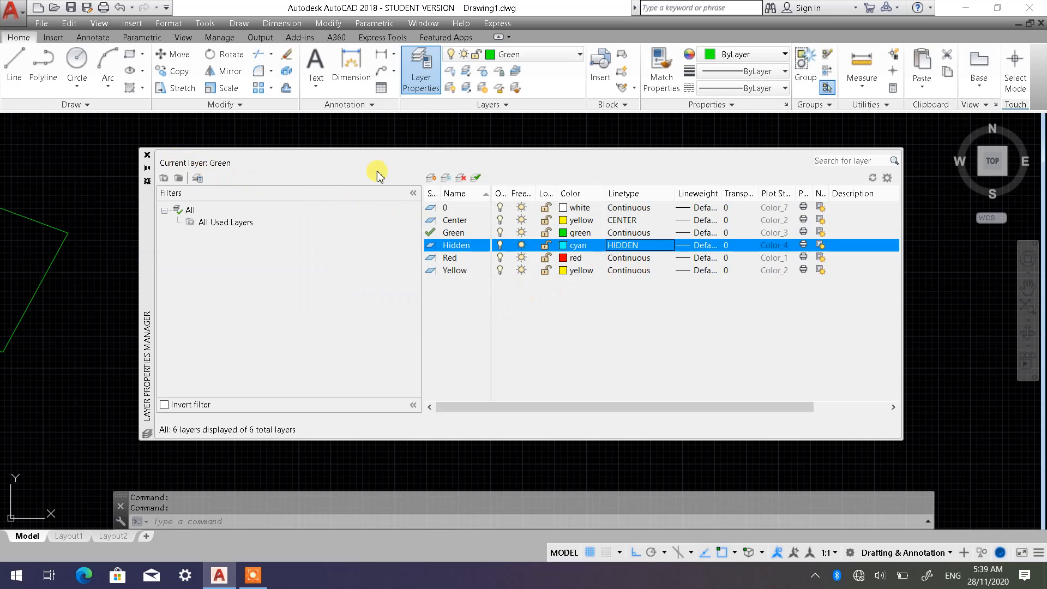
click(477, 178)
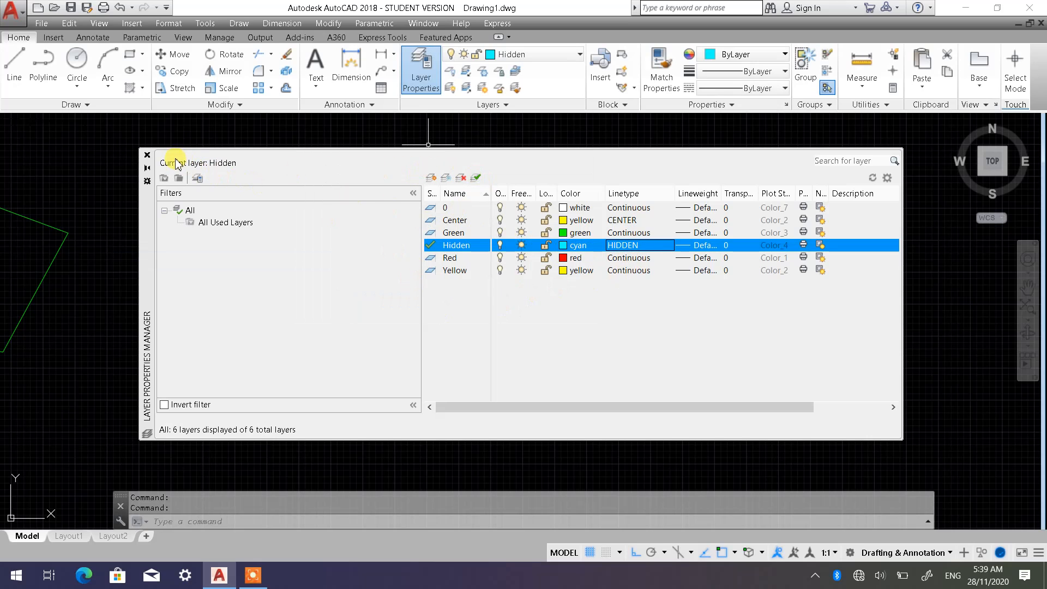
click(148, 156)
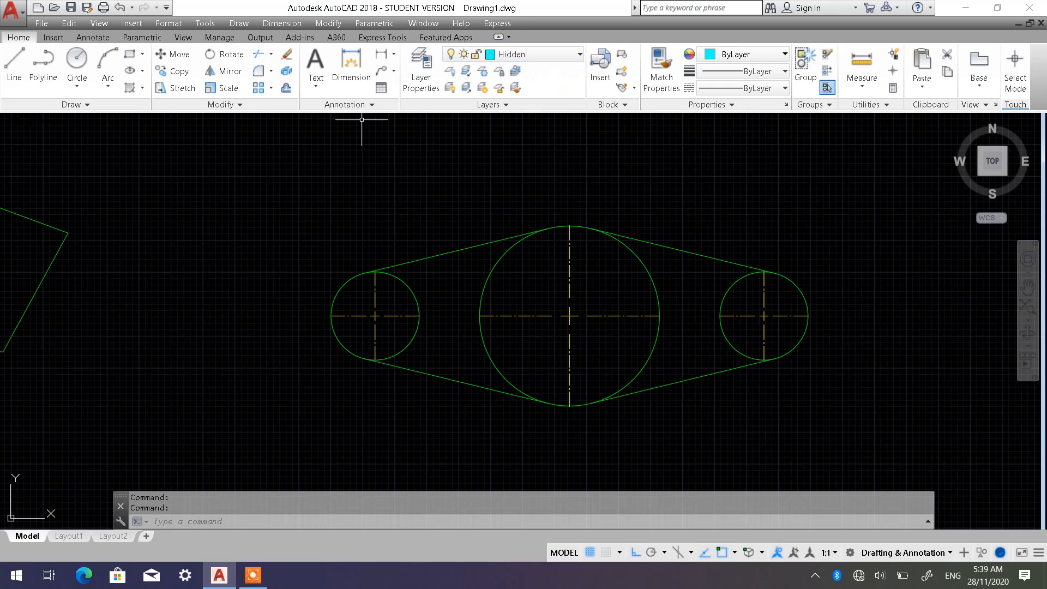
- Draw a circle of about 53 radius between the left and middle circles, above their horizontal centerline
click(77, 60)
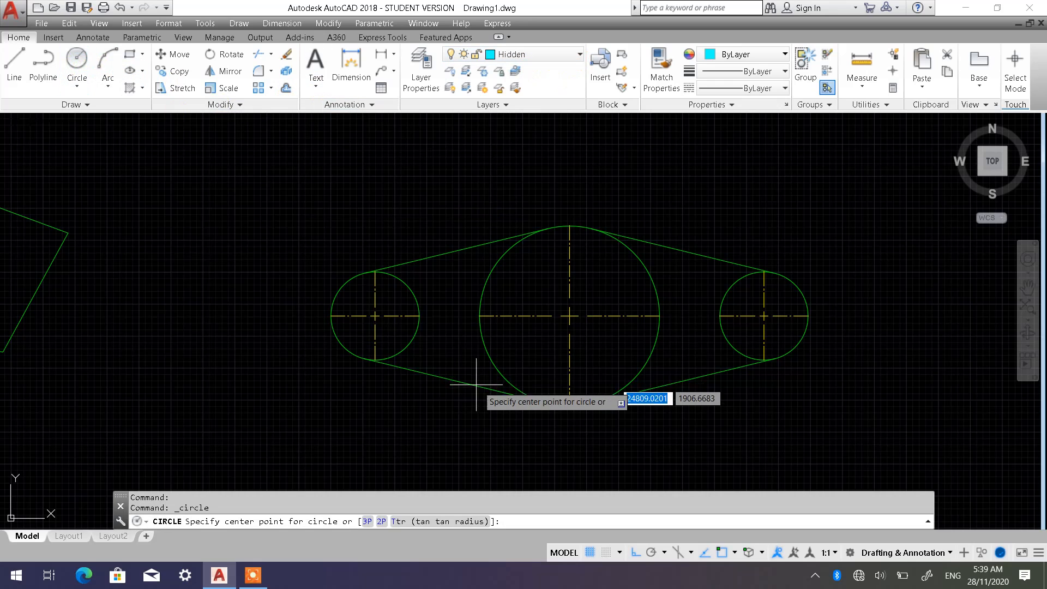
scroll(484, 349, up, 2)
scroll(484, 349, up, 2)
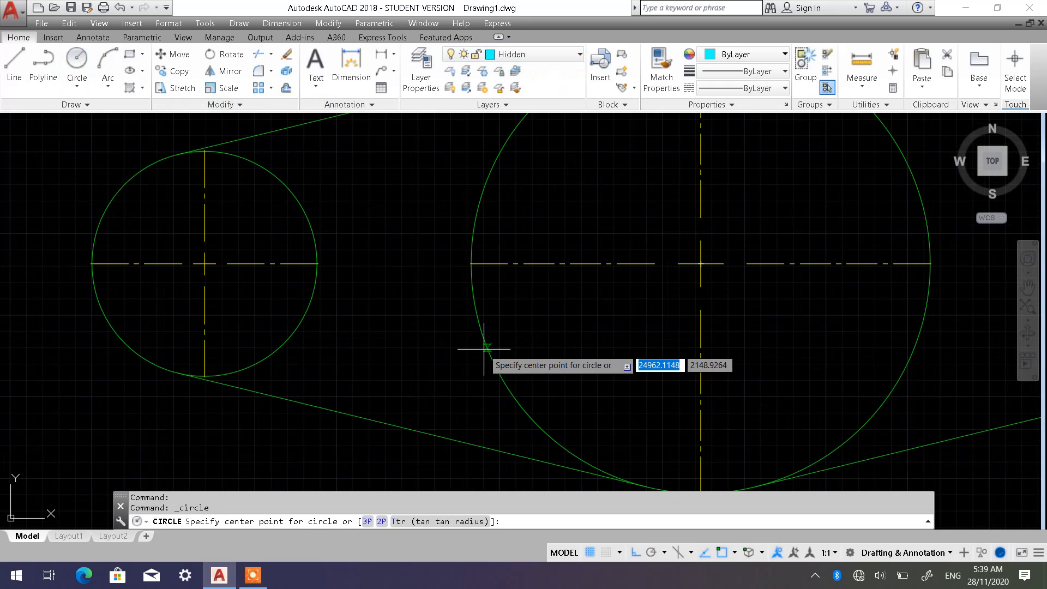
click(382, 175)
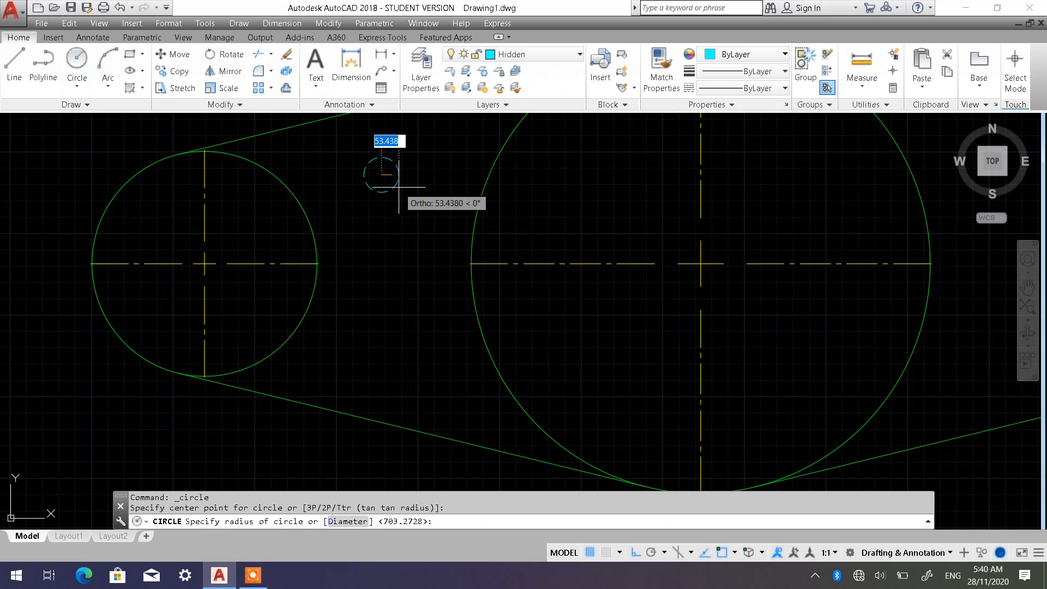
click(399, 188)
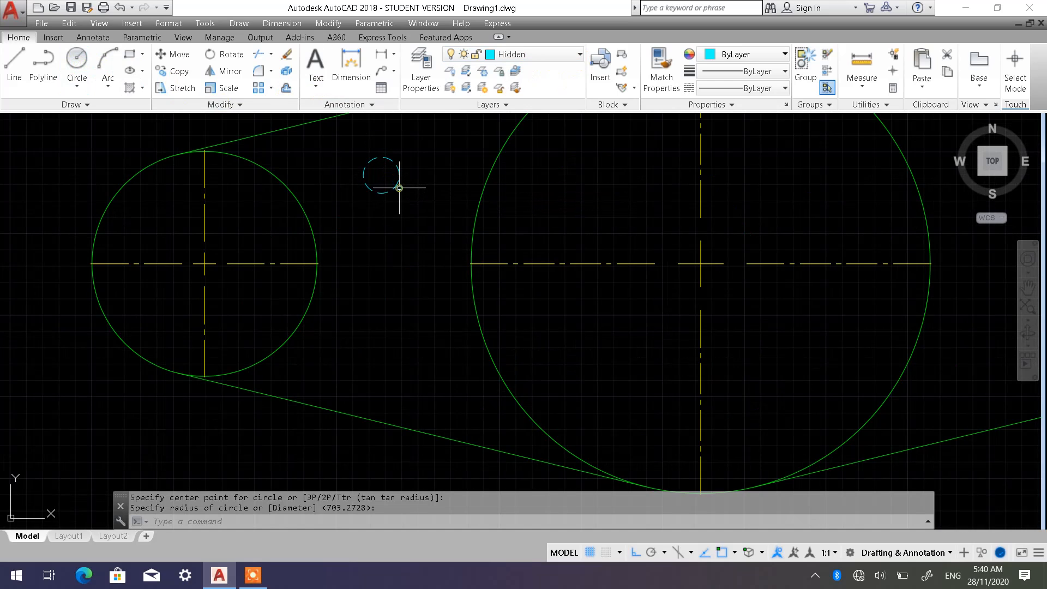
click(174, 71)
click(367, 175)
click(360, 168)
key(Return)
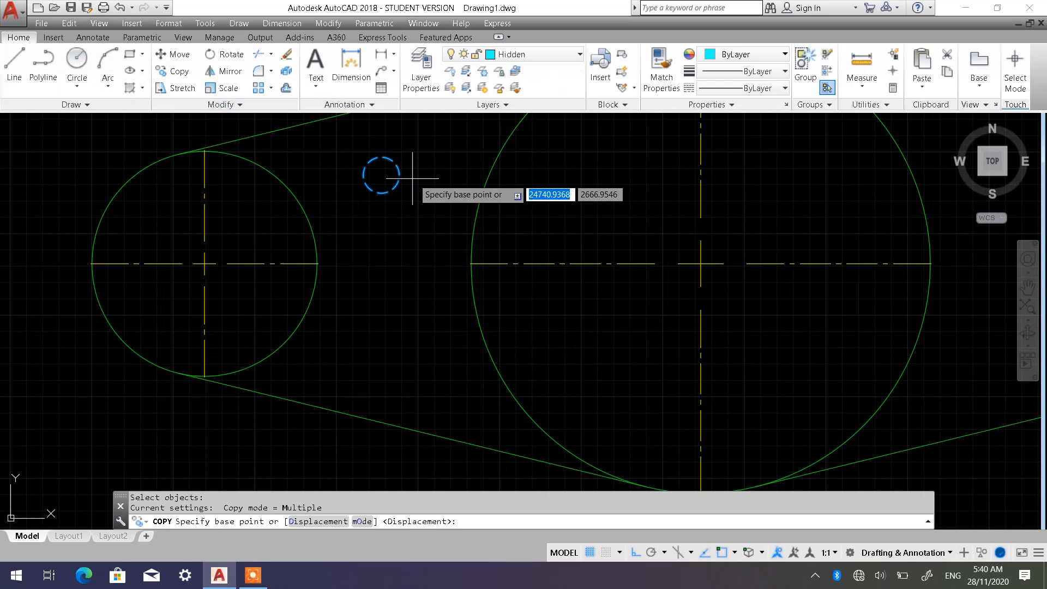
click(382, 175)
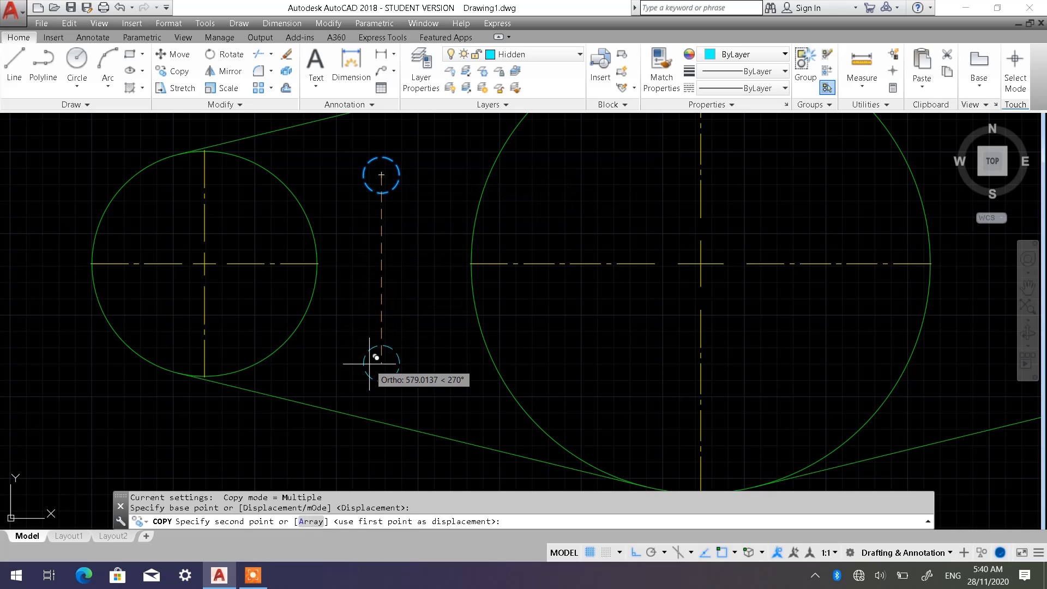
key(Escape)
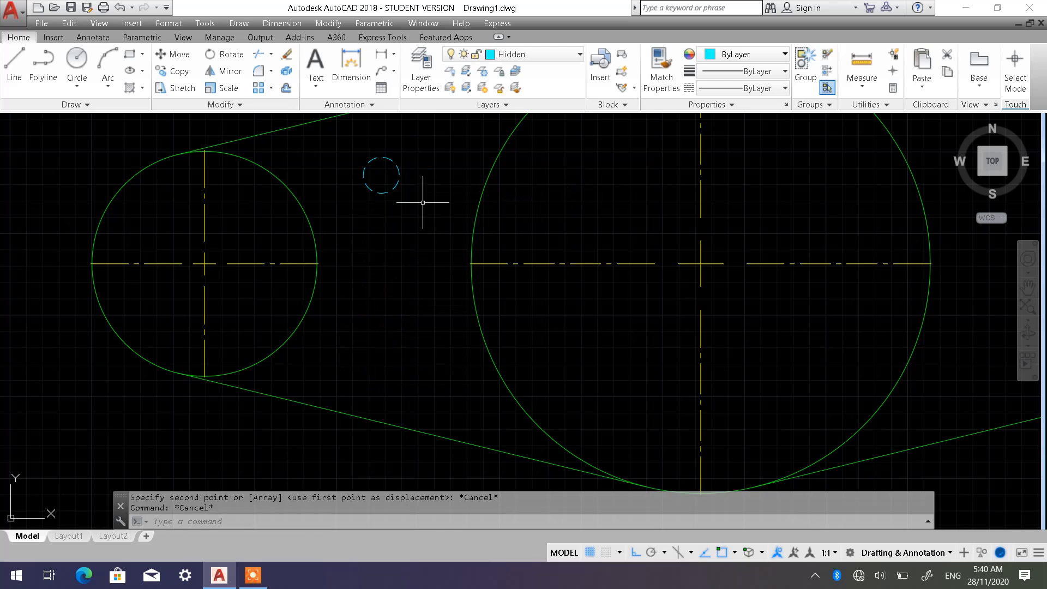
- Mirror the small hidden-line circle about the line through the centers of the left and middle circles, keeping the source circle
click(223, 72)
click(385, 222)
click(360, 164)
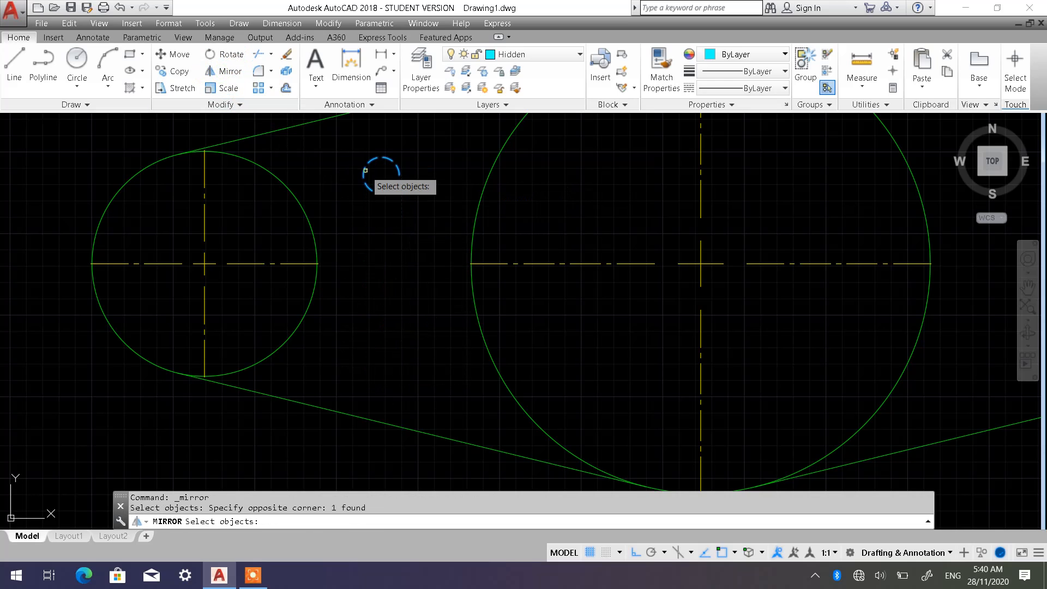
key(Return)
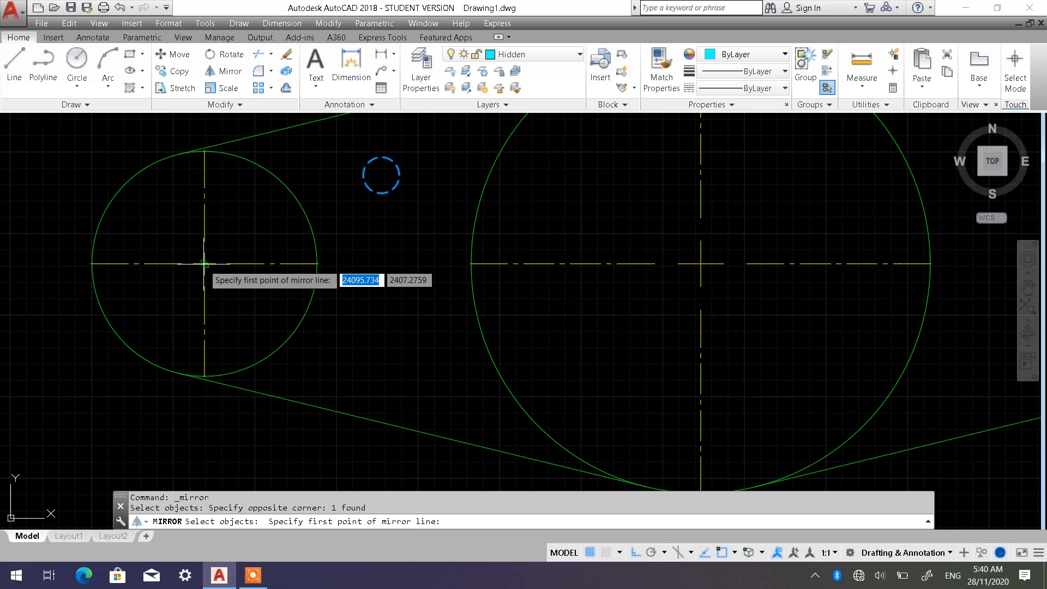
shift+right_click(251, 235)
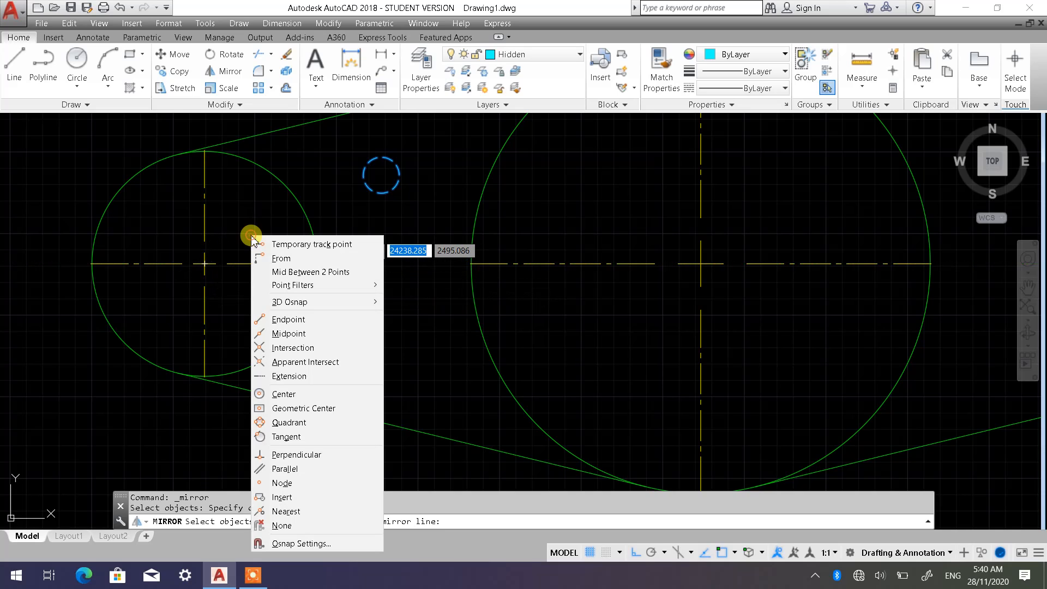
click(290, 398)
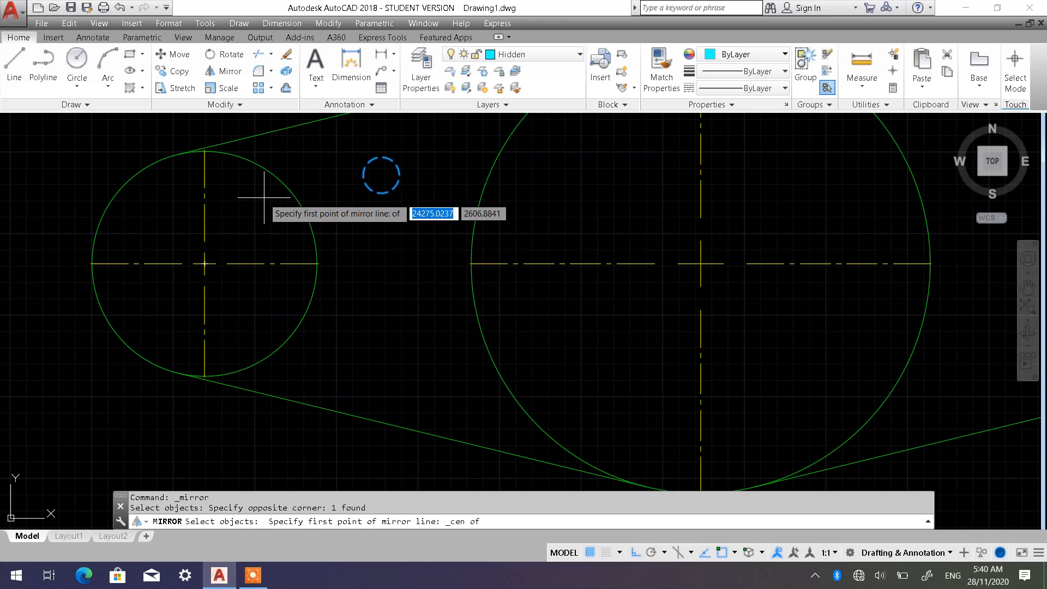
click(203, 261)
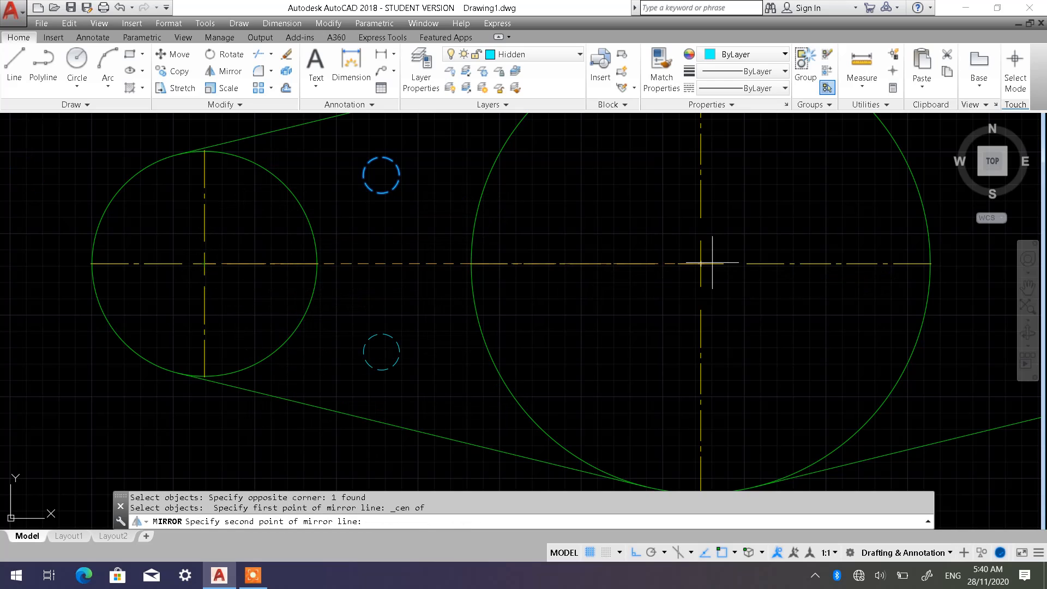
shift+right_click(657, 299)
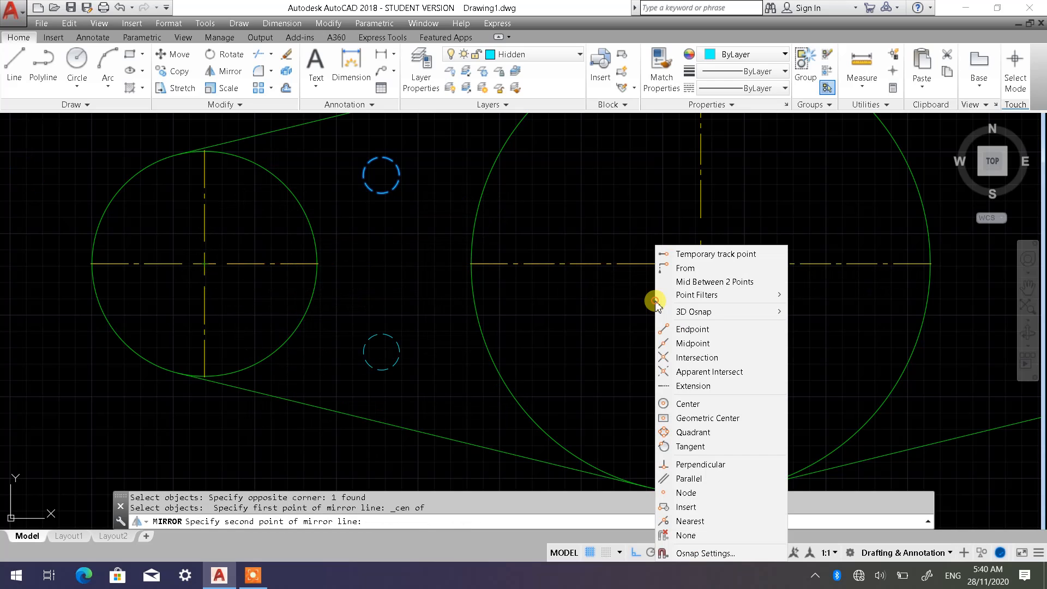
click(691, 402)
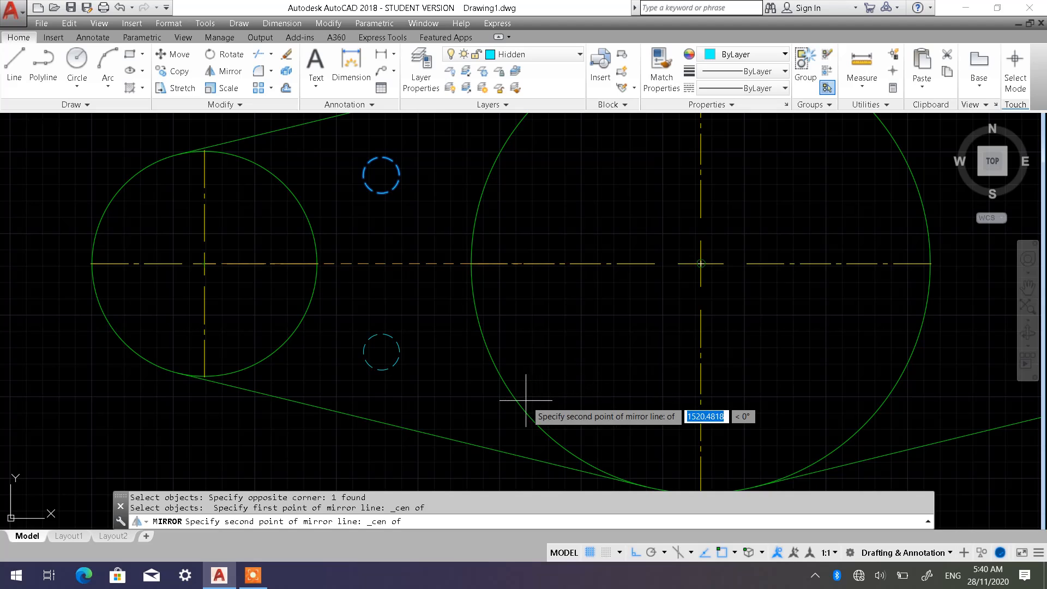
click(701, 266)
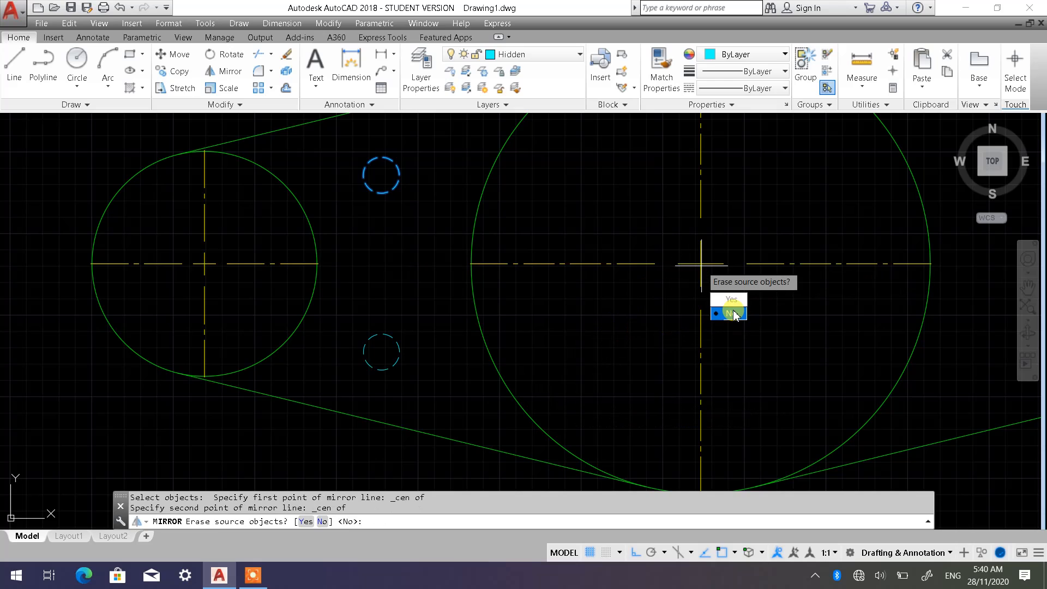
click(733, 315)
- Draw two vertical lines joining the matching side quadrants of the upper and lower small hidden-line circles
click(21, 67)
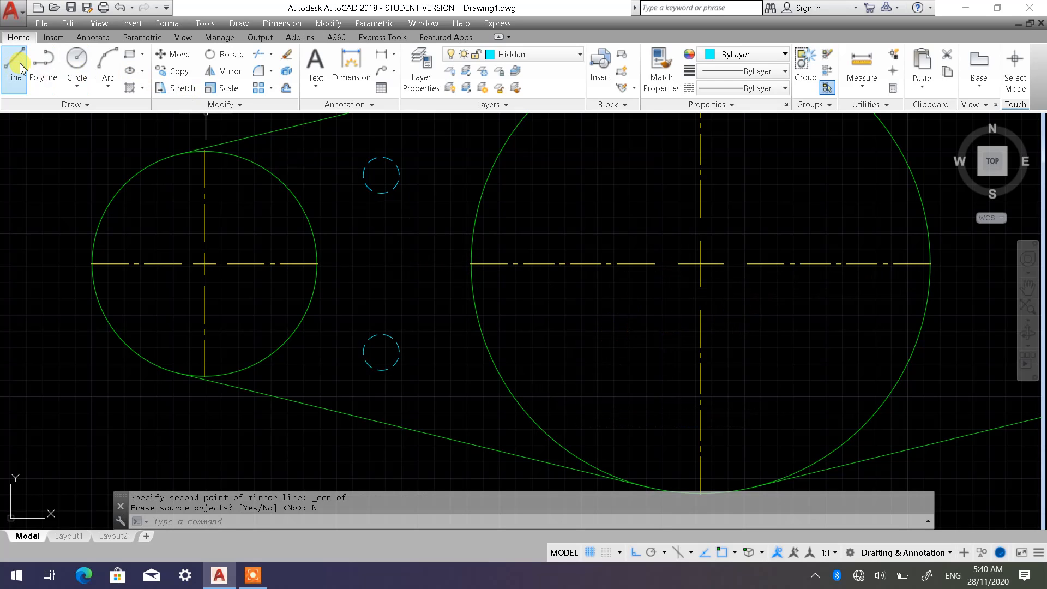
click(399, 174)
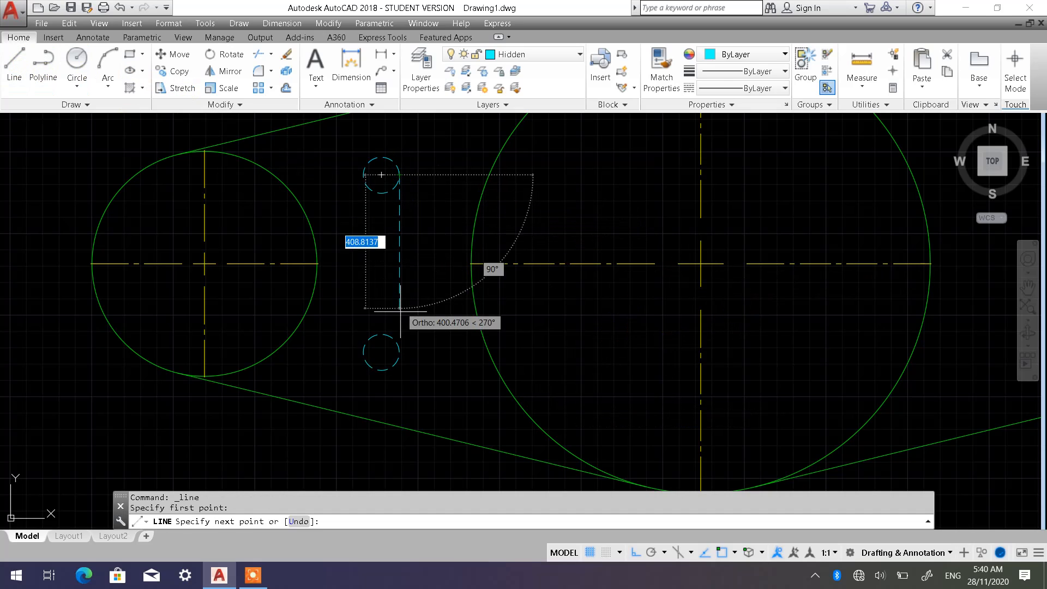
click(399, 352)
key(Escape)
click(15, 64)
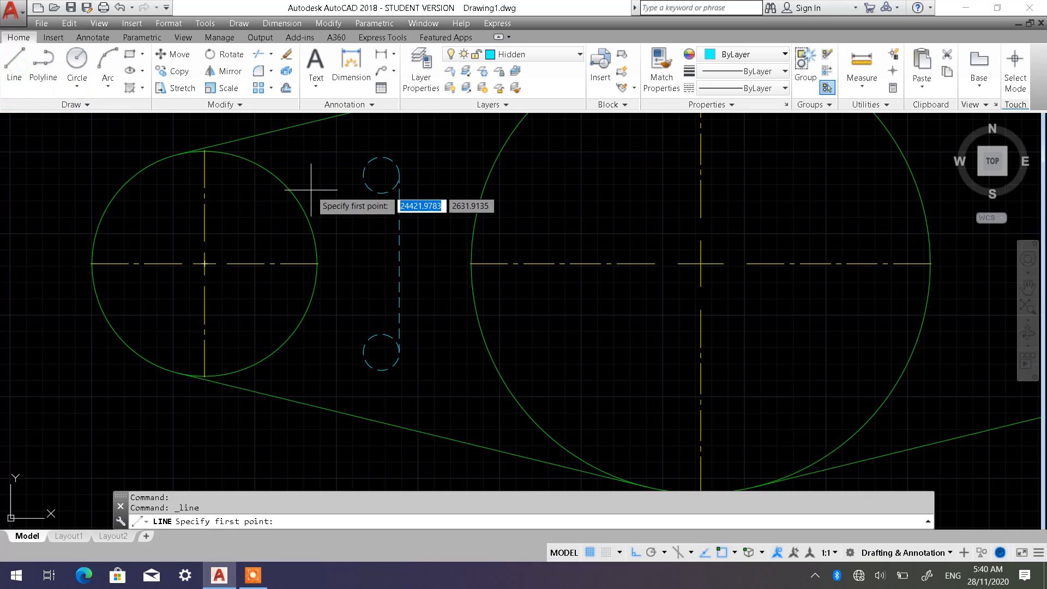
click(363, 175)
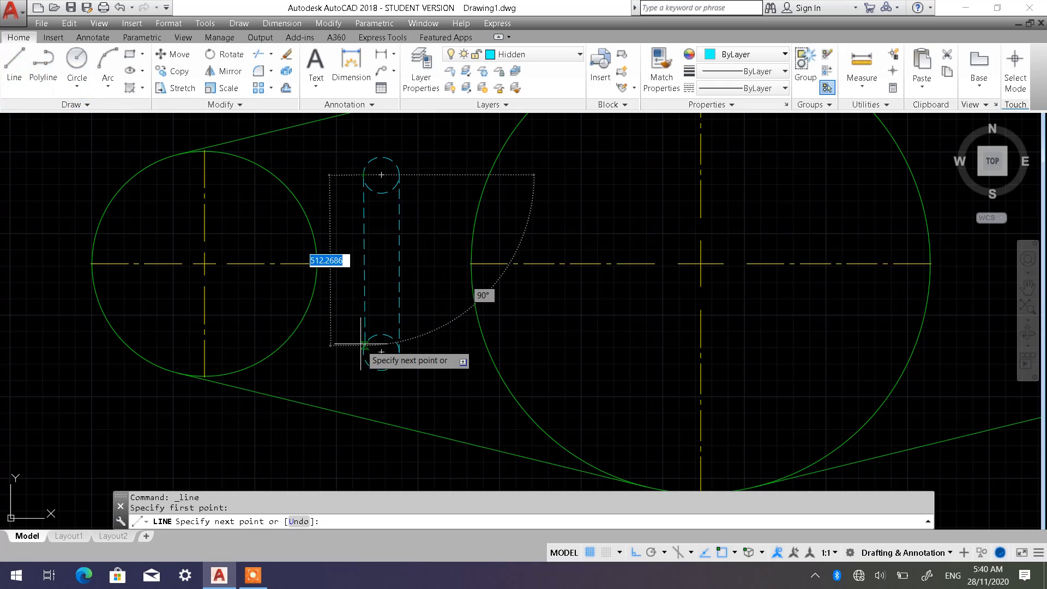
key(Escape)
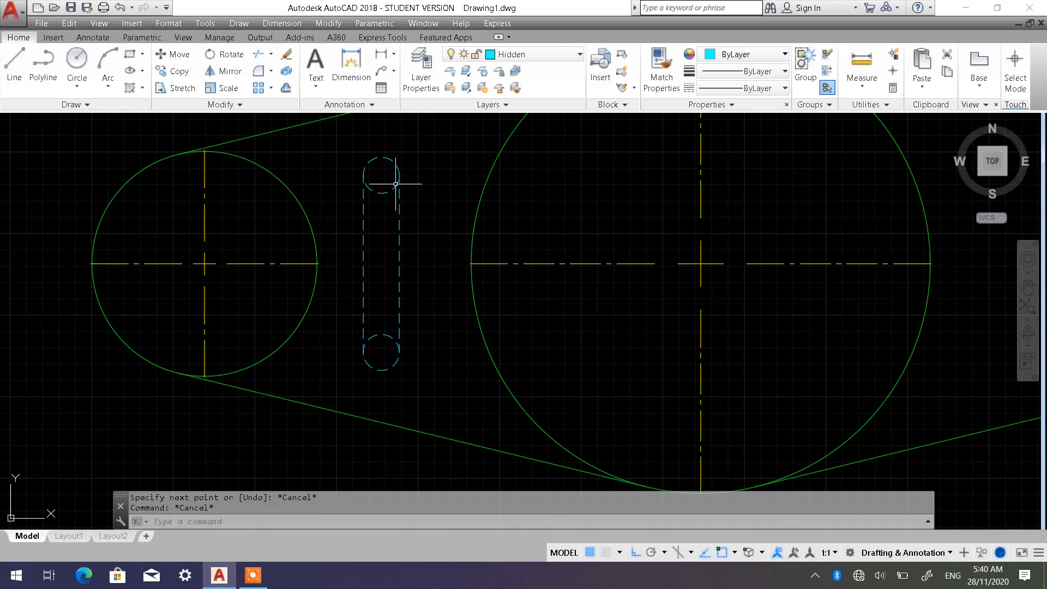
- Trim the inner arcs of both small circles against the vertical lines to form a closed vertical slot
click(259, 57)
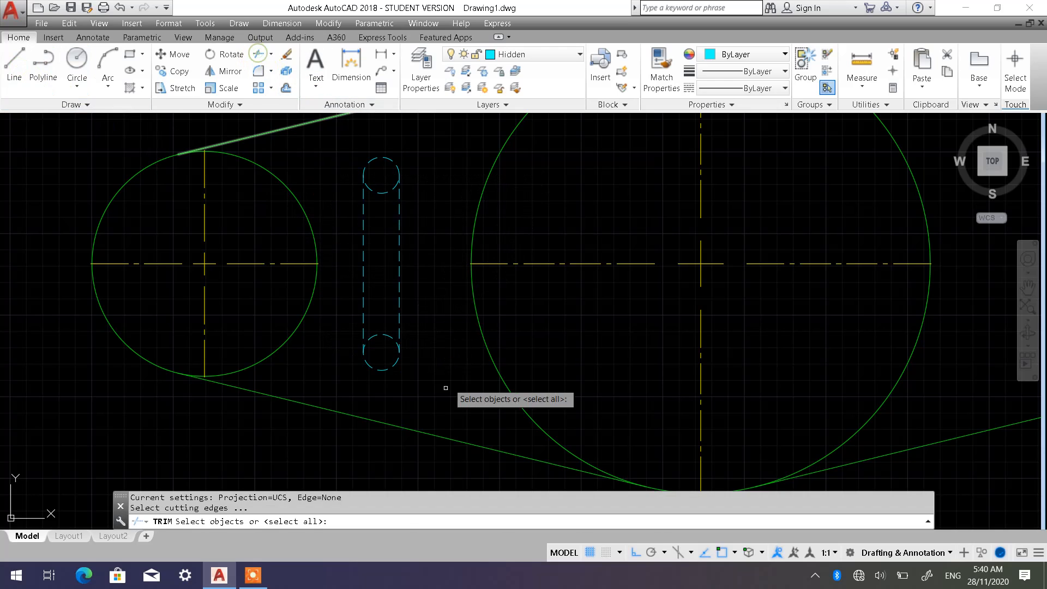
click(419, 378)
click(359, 162)
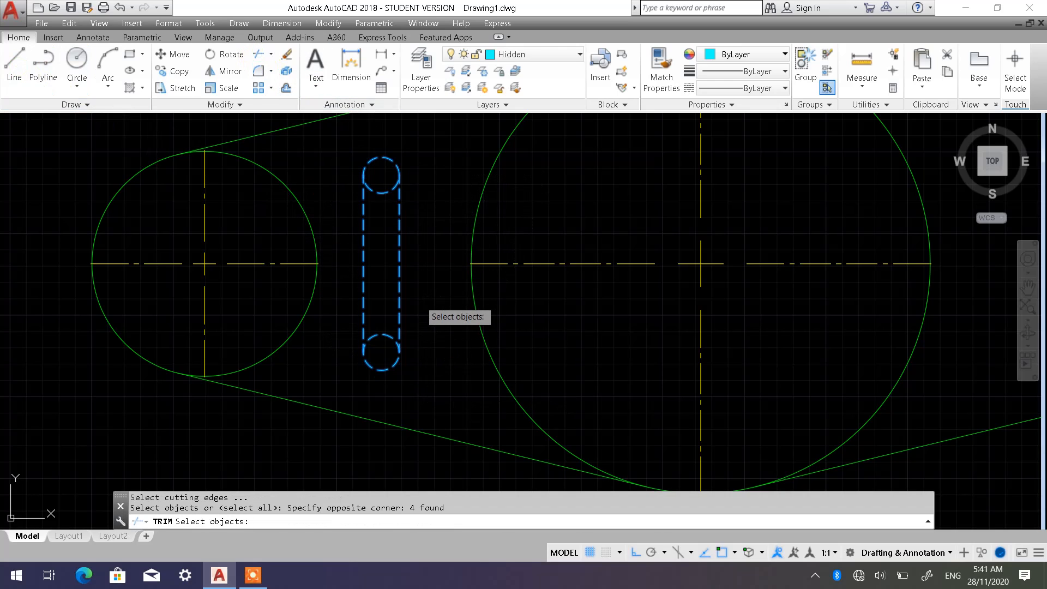
key(Return)
click(379, 334)
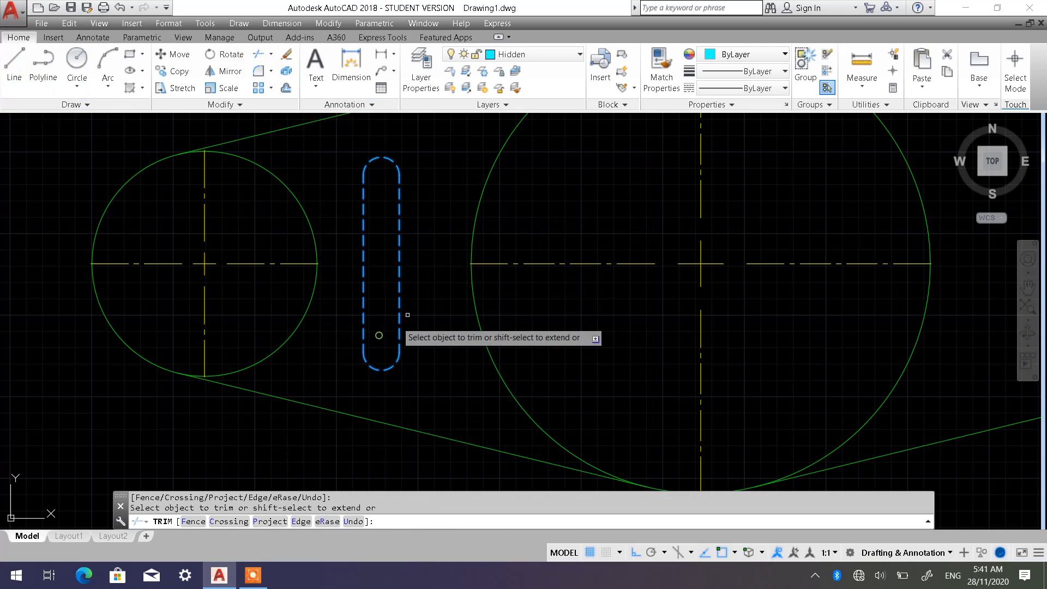
key(Escape)
key(Escape)
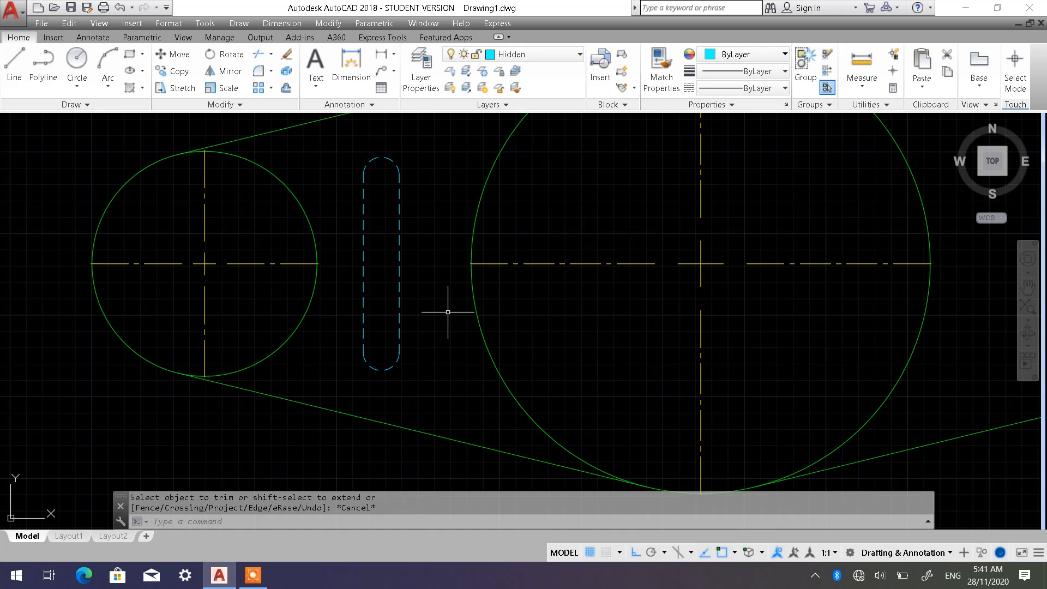
- Mirror the hidden-line slot about the middle circle's vertical centerline, keeping the source slot
scroll(452, 302, down, 5)
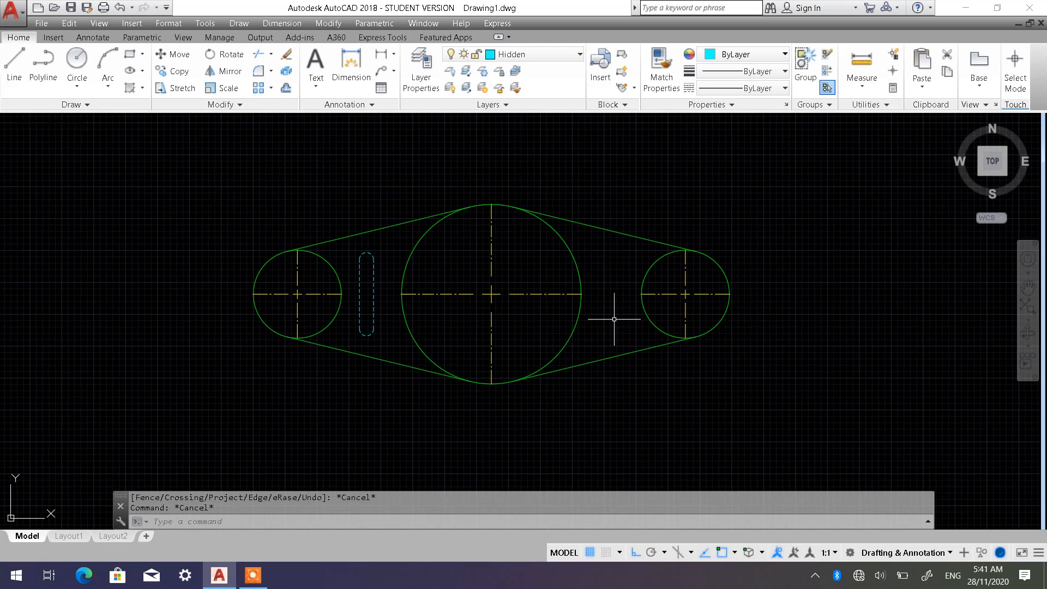
scroll(467, 277, up, 2)
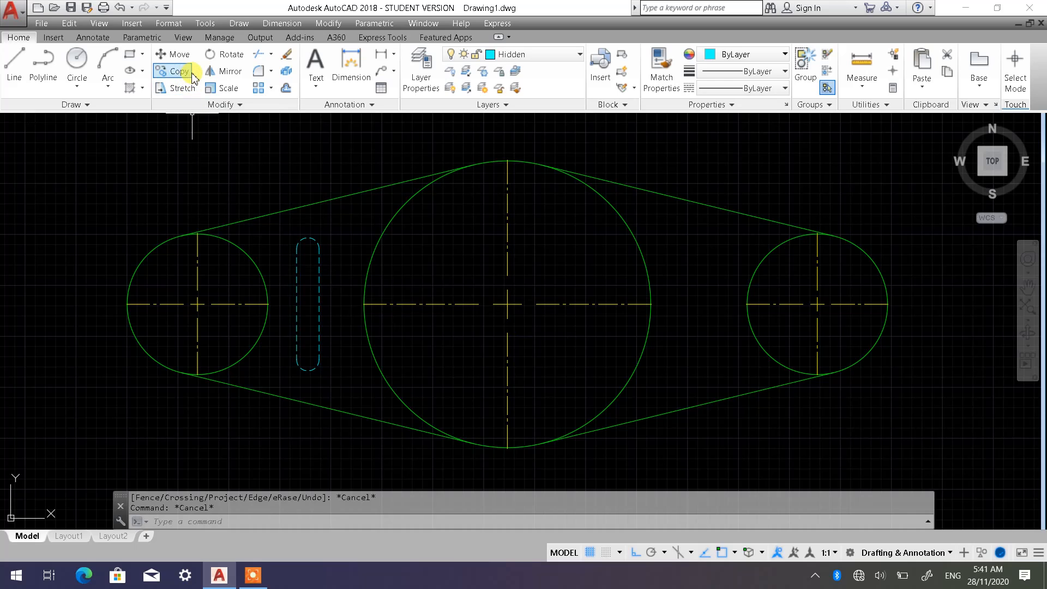
click(221, 73)
click(286, 231)
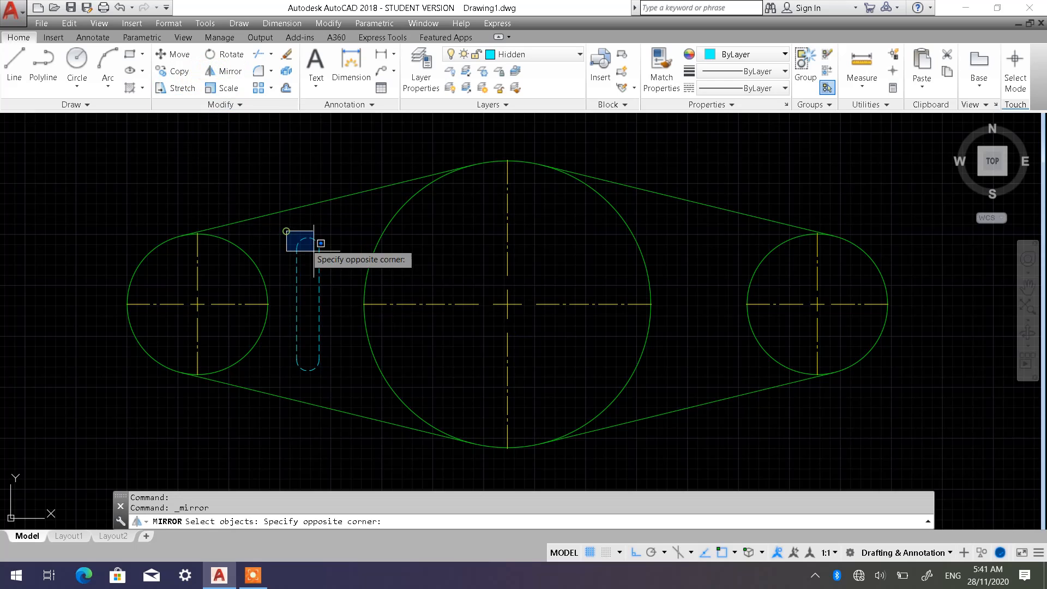
click(336, 383)
key(Return)
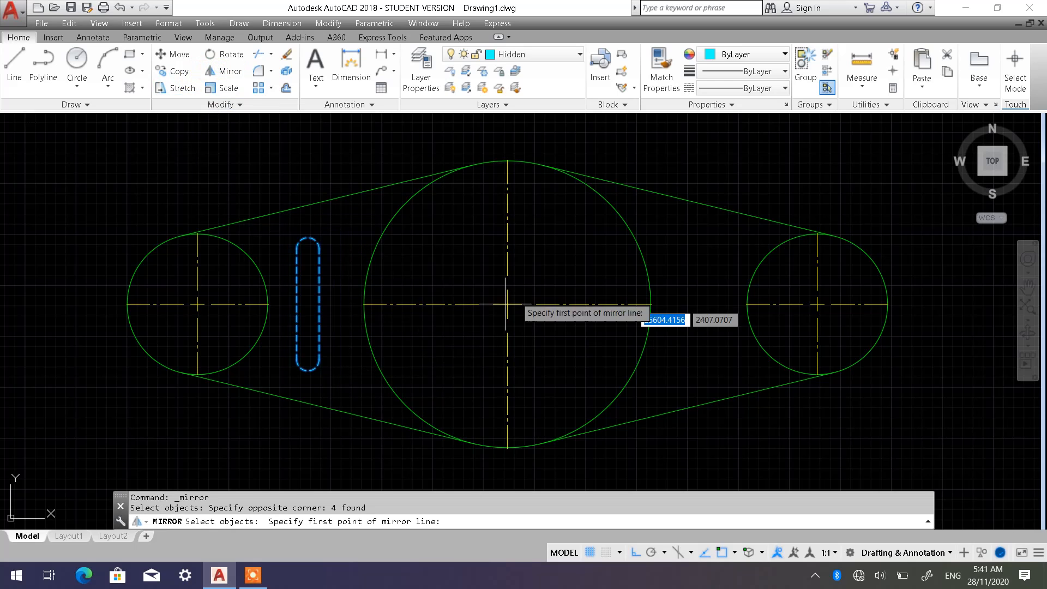
click(507, 161)
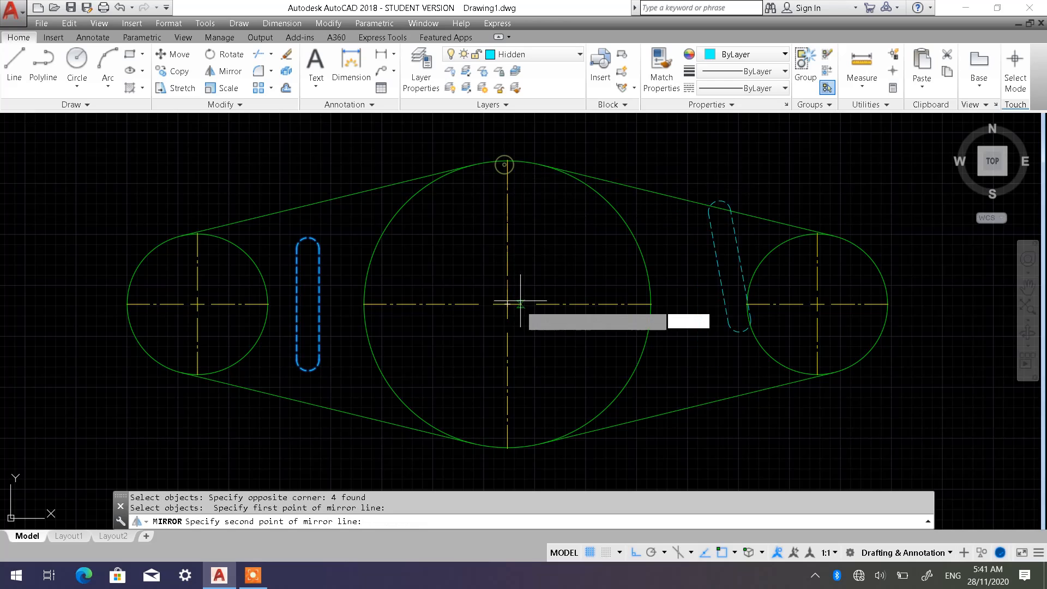
click(507, 447)
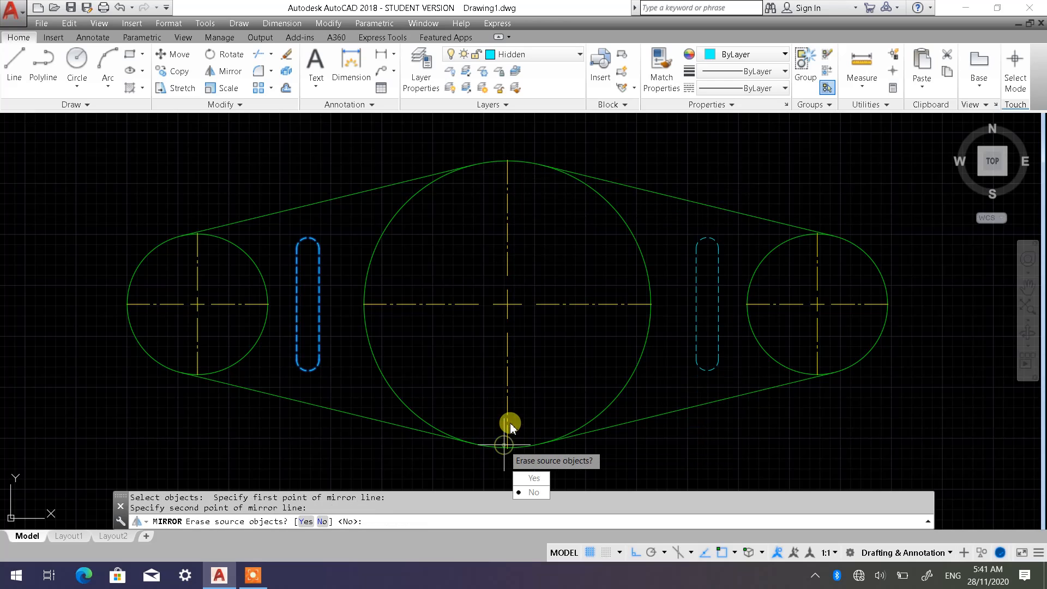
text(N)
key(Return)
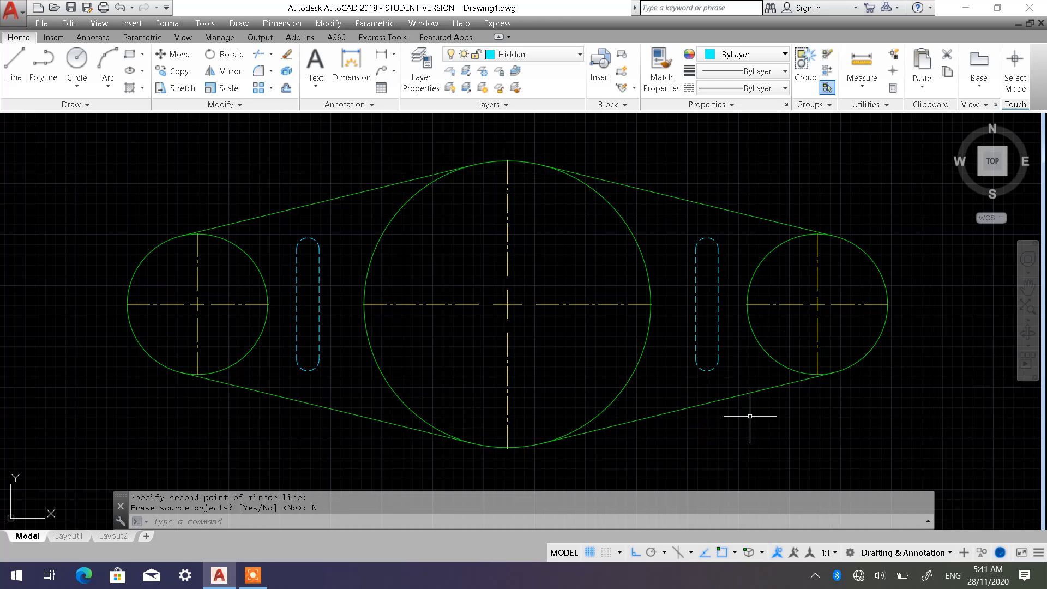
- Examine the finished drawing's outline, centerlines and hidden slots, and check which layer the middle circle is on
scroll(750, 414, down, 2)
scroll(726, 382, up, 1)
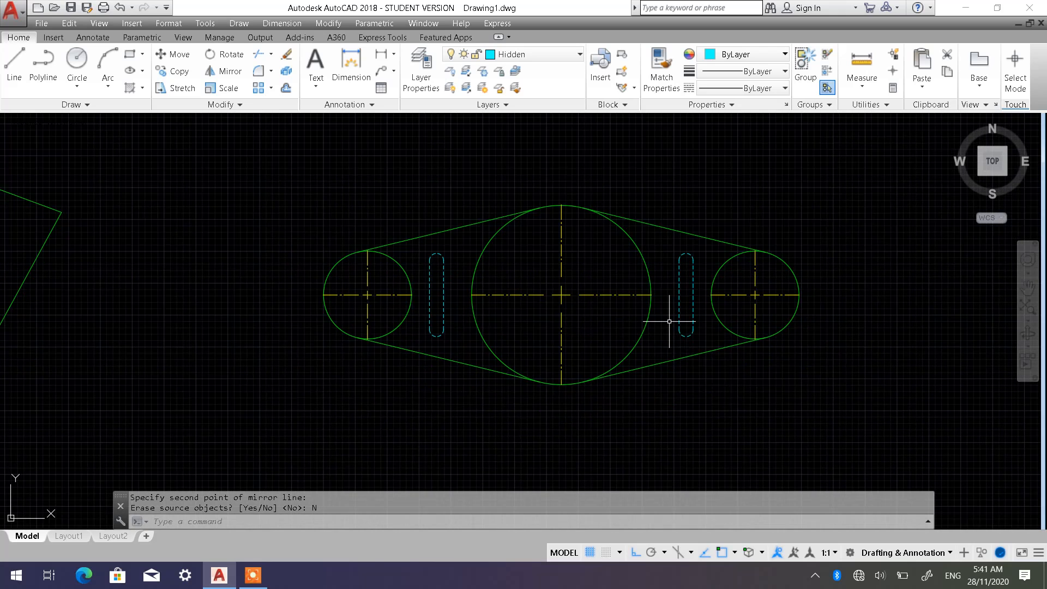
scroll(644, 312, up, 2)
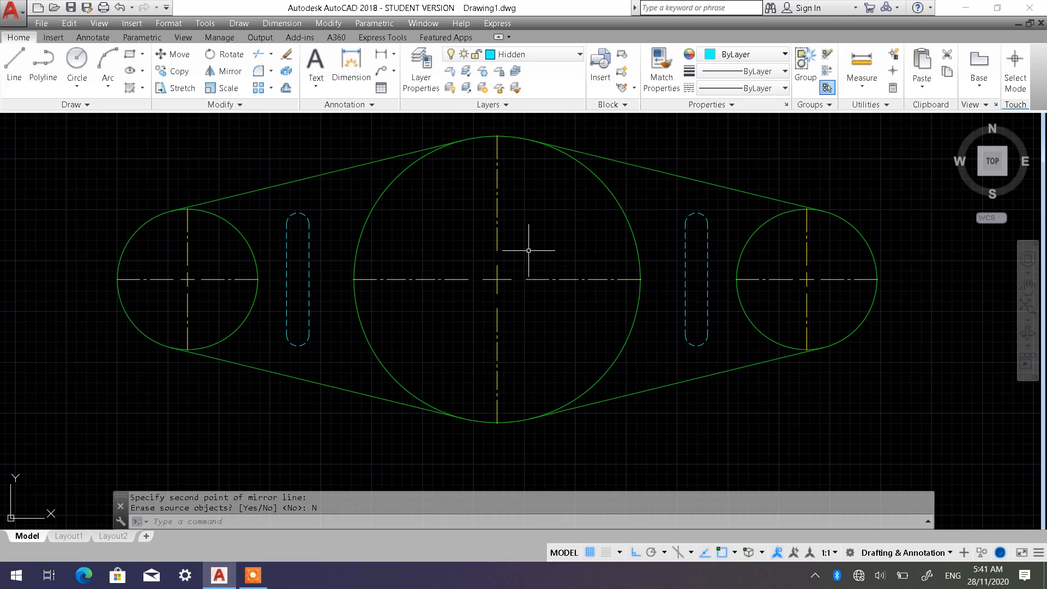
scroll(529, 253, down, 2)
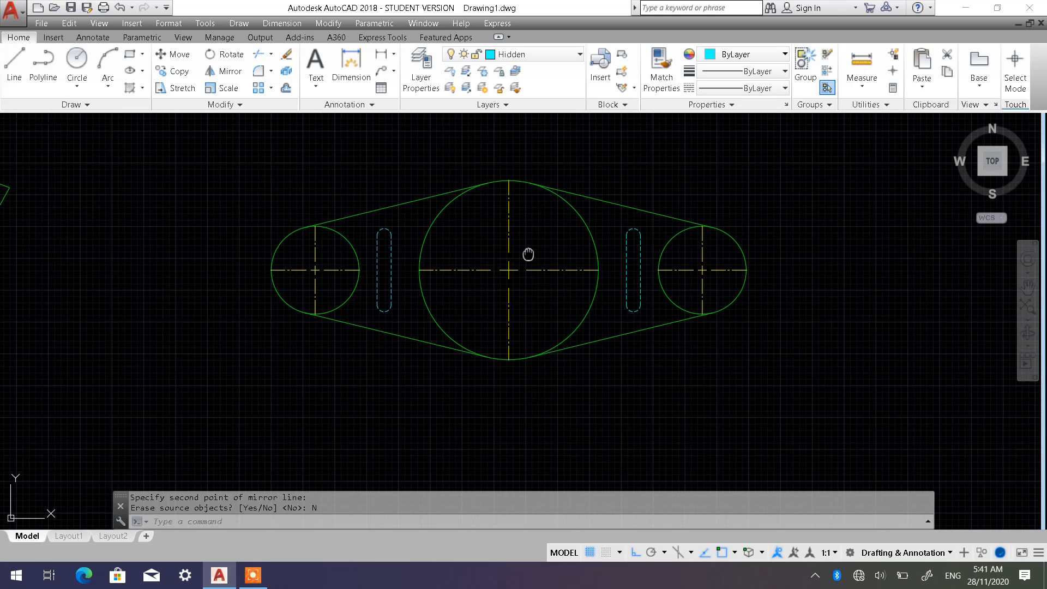
middle_drag(528, 254, 527, 301)
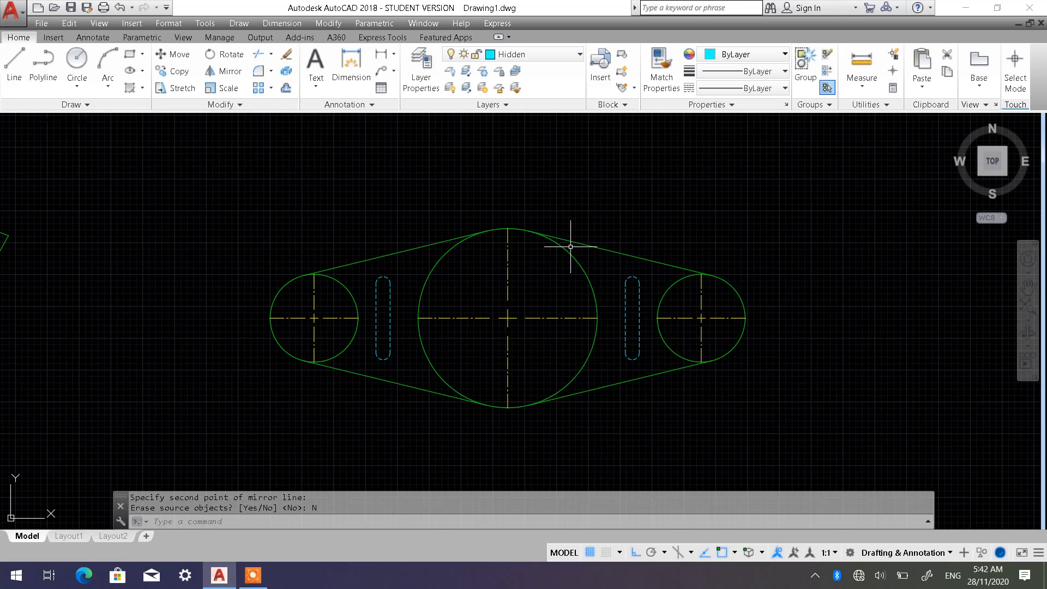
click(513, 228)
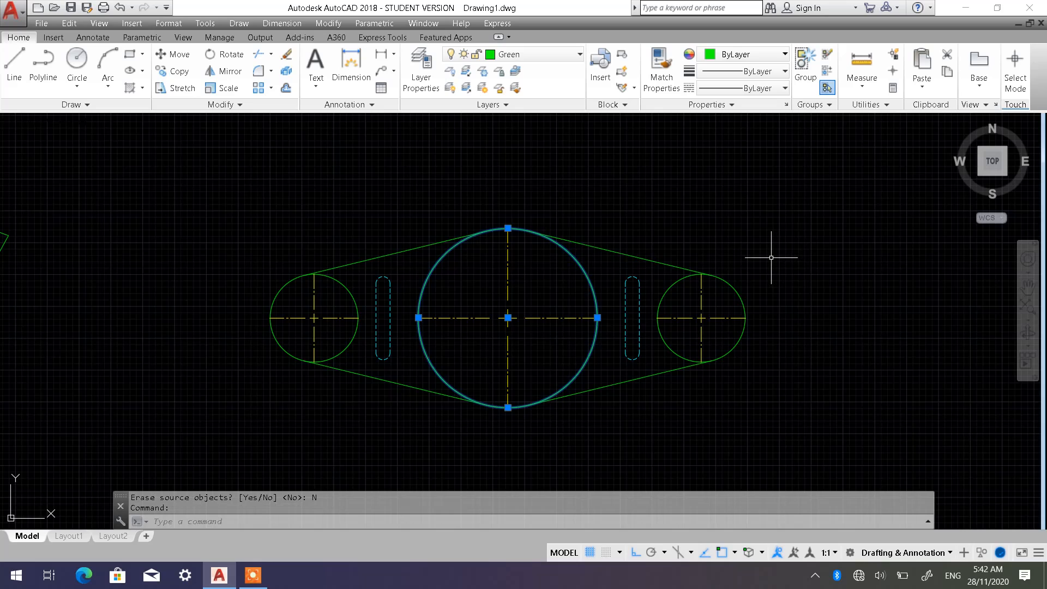
key(Escape)
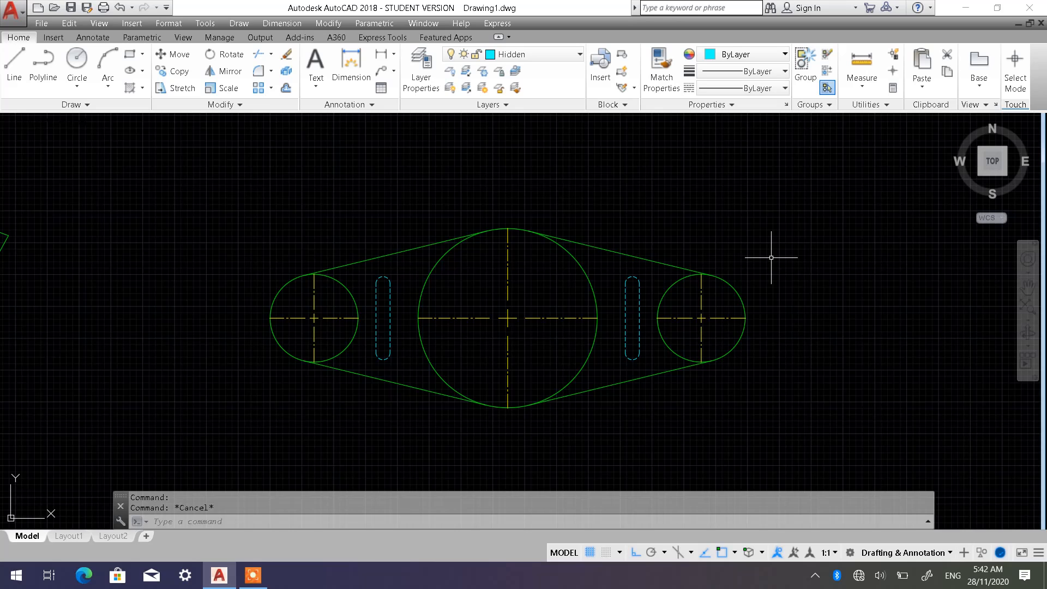
scroll(771, 257, down, 2)
scroll(584, 299, down, 1)
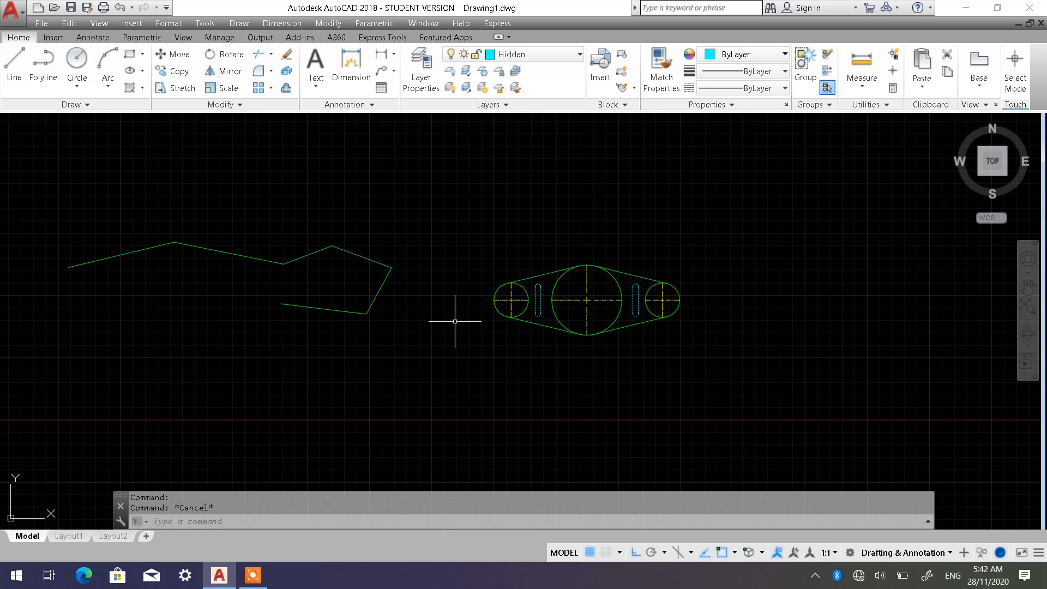
middle_drag(458, 311, 501, 301)
scroll(649, 290, up, 2)
scroll(683, 284, up, 2)
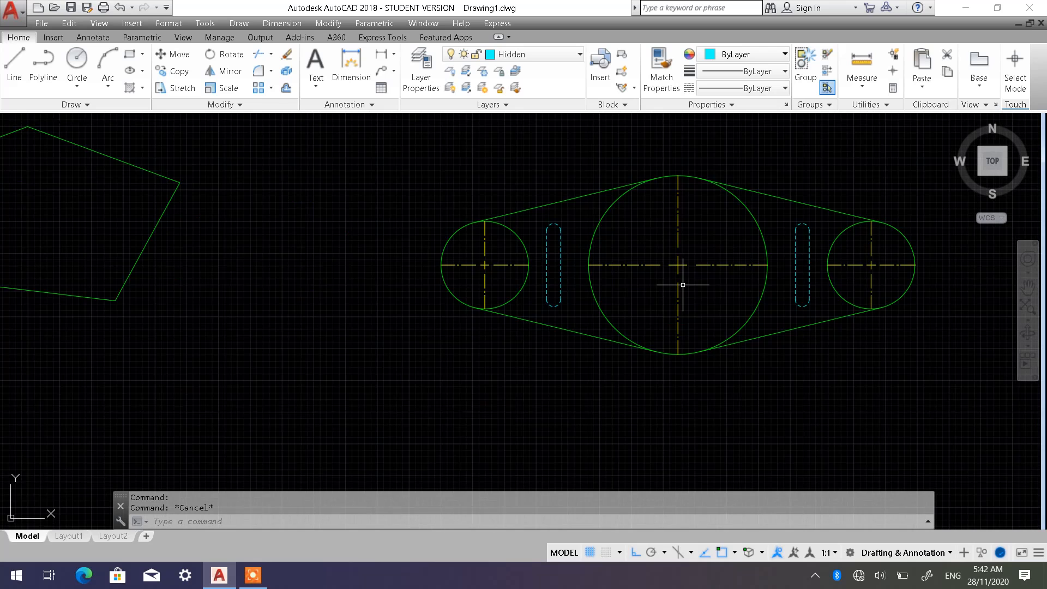
mouse_move(699, 281)
middle_down()
mouse_move(474, 227)
mouse_move(444, 300)
middle_up()
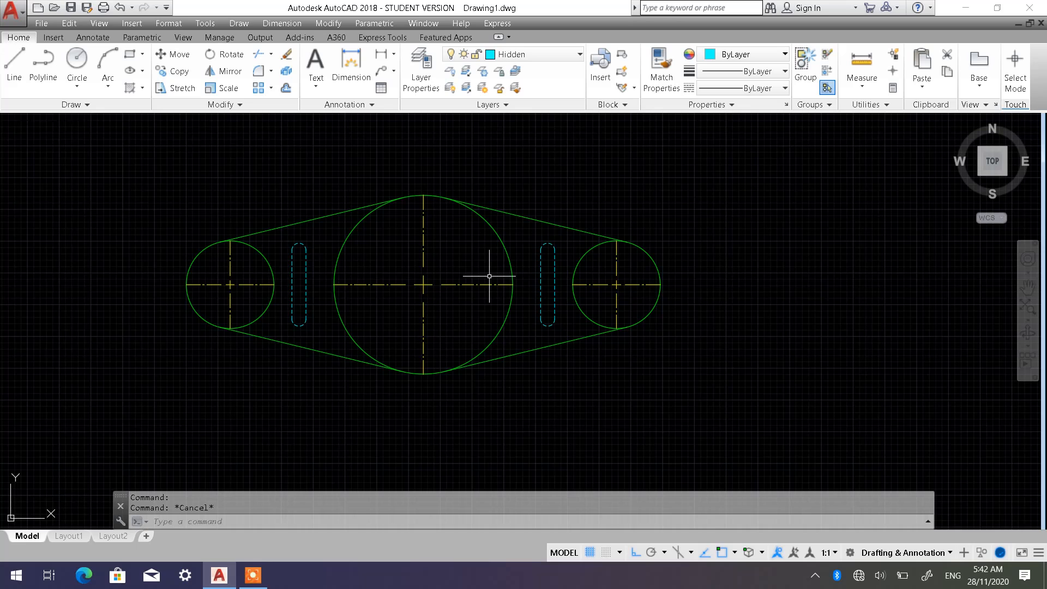
scroll(489, 275, down, 4)
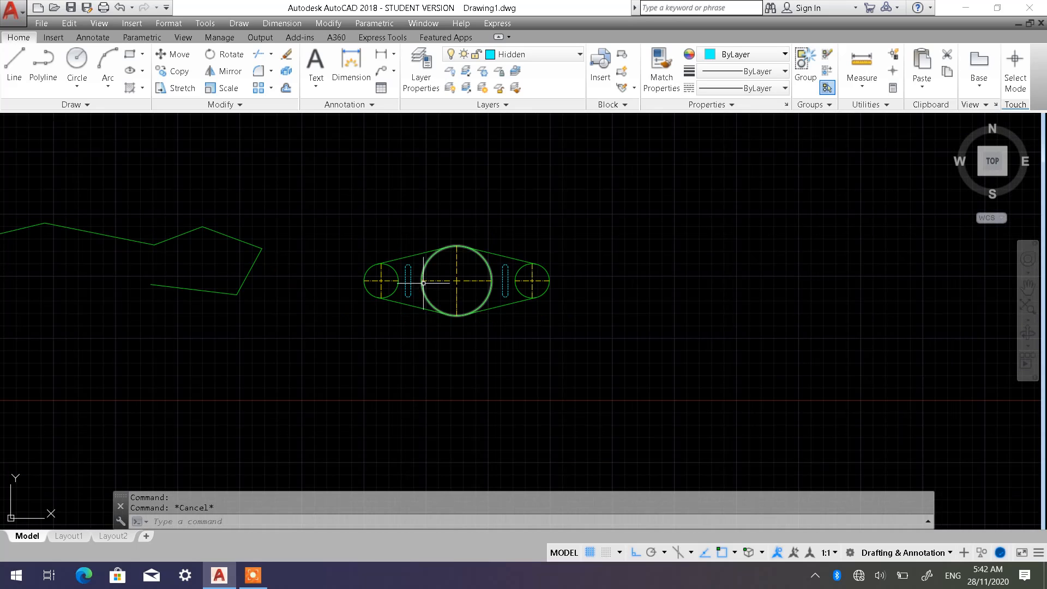
middle_drag(420, 279, 510, 269)
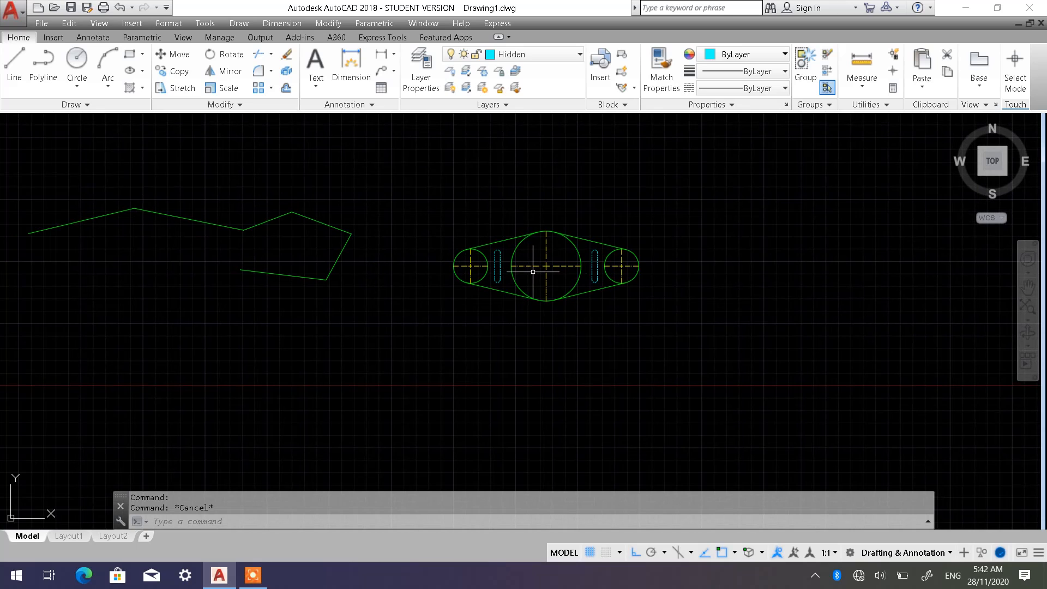
scroll(533, 271, up, 2)
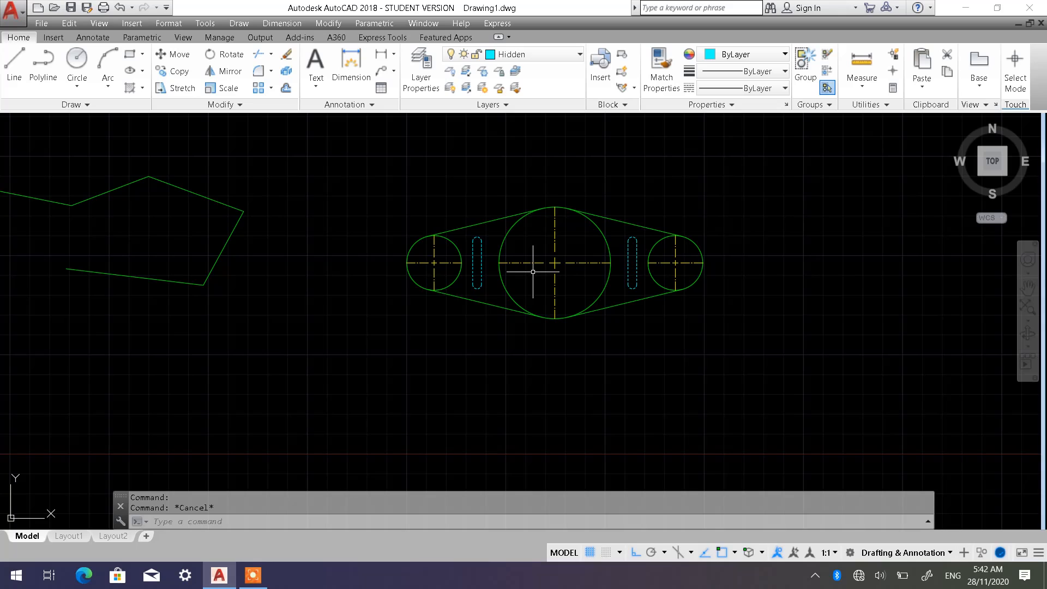